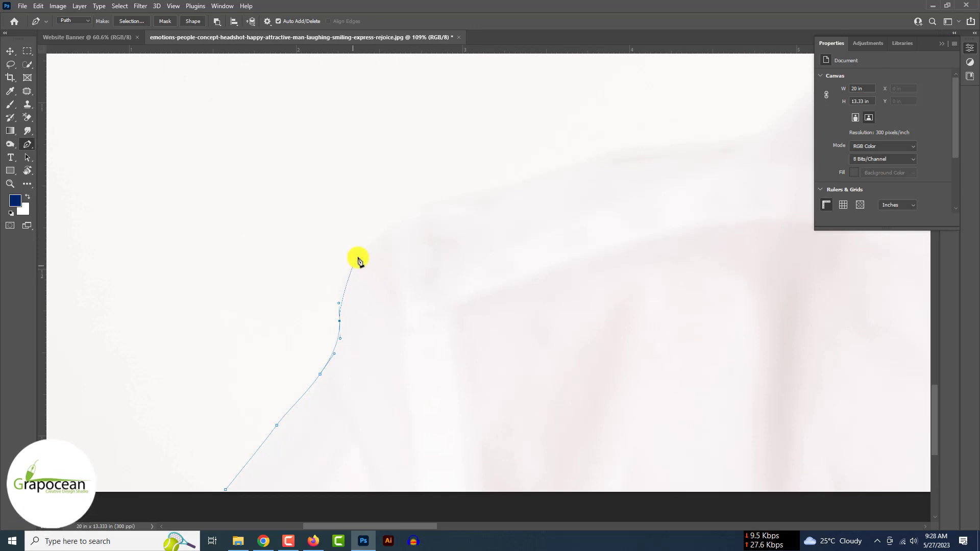
Continue the pen path with curved anchors along the shirt's left-hand shoulder and collar up to the lower edge of the beard.
left_click_drag(422, 206, 431, 202)
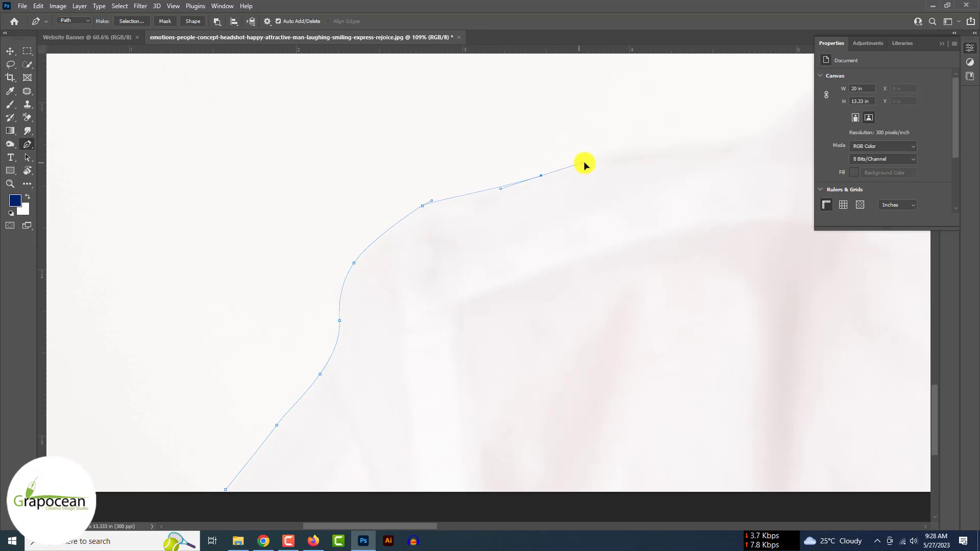
left_click_drag(322, 262, 240, 296)
left_click_drag(388, 231, 412, 226)
left_click_drag(464, 178, 228, 317)
left_click_drag(326, 247, 410, 212)
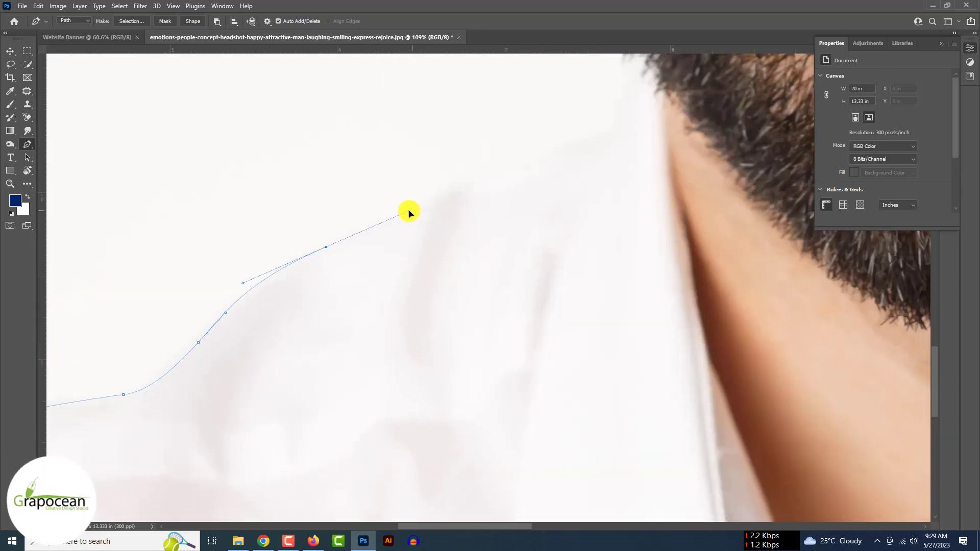
scroll(618, 122, "down", 3)
left_click_drag(645, 120, 442, 273)
scroll(443, 274, "down", 3)
left_click(452, 282)
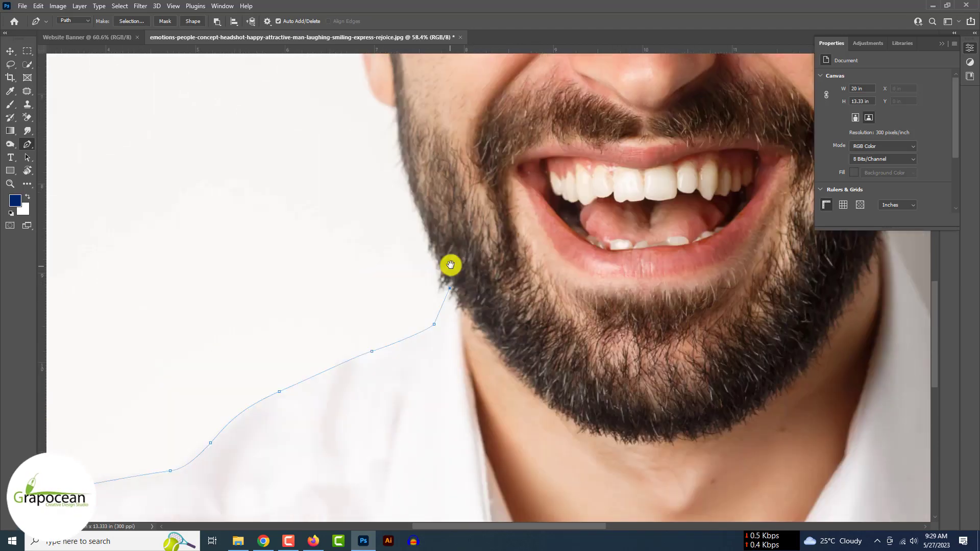
Extend the pen path up the left-hand edge of the beard to the base of the earlobe, ending in a corner anchor.
scroll(451, 265, "up", 3)
left_click_drag(410, 175, 474, 312)
scroll(475, 413, "up", 3)
left_click_drag(478, 416, 473, 411)
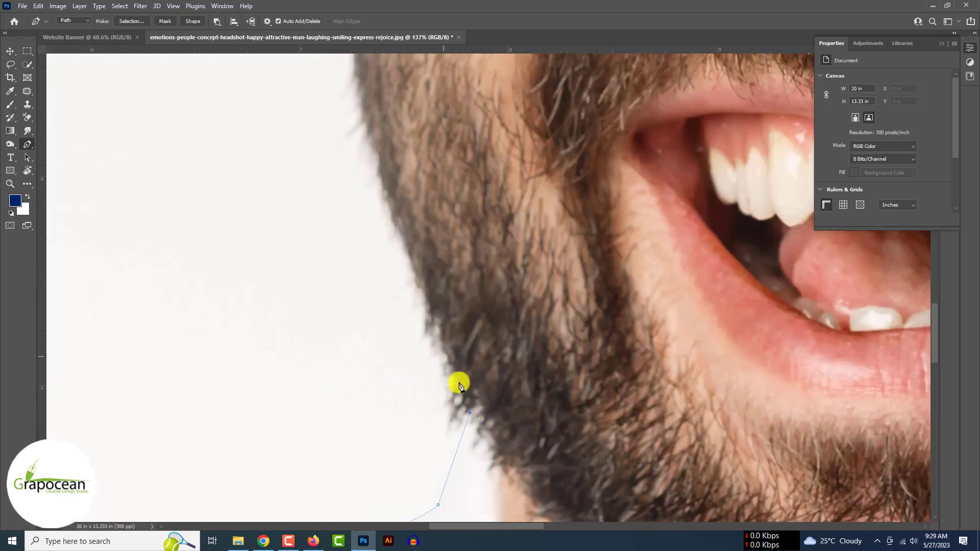
left_click_drag(442, 337, 430, 312)
left_click_drag(391, 210, 441, 341)
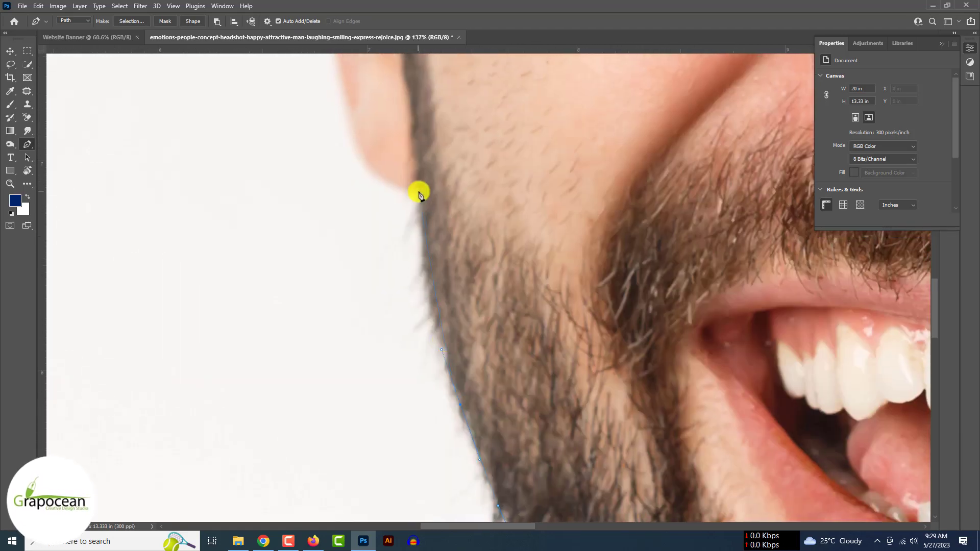
left_click(419, 192, "alt")
Trace the pen path around the outer contour of the left-hand ear, from the lobe over its tip to the side of the head.
left_click_drag(398, 186, 448, 294)
left_click_drag(420, 274, 407, 255)
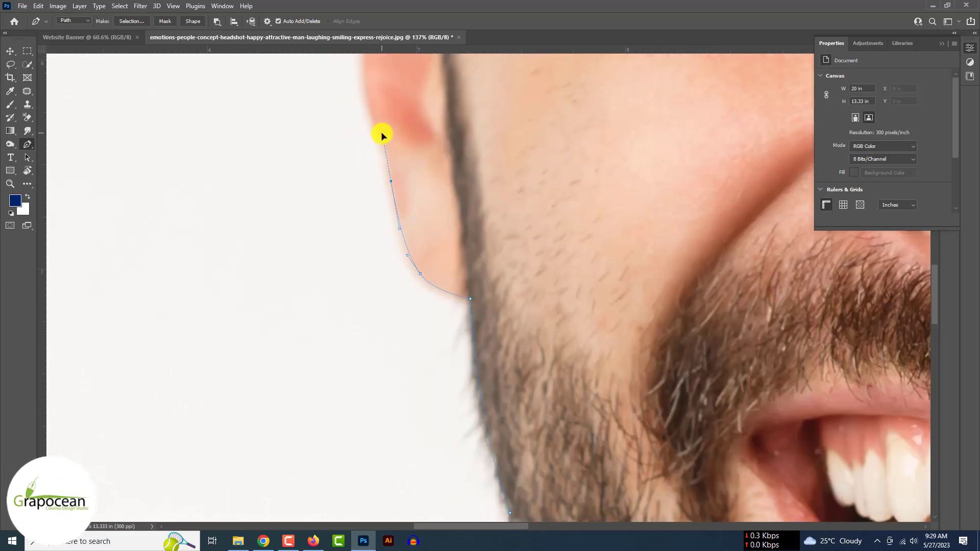
left_click_drag(381, 134, 381, 133)
left_click_drag(371, 117, 412, 218)
left_click_drag(405, 169, 397, 99)
left_click_drag(398, 80, 377, 158)
left_click_drag(369, 156, 397, 220)
left_click_drag(385, 174, 372, 152)
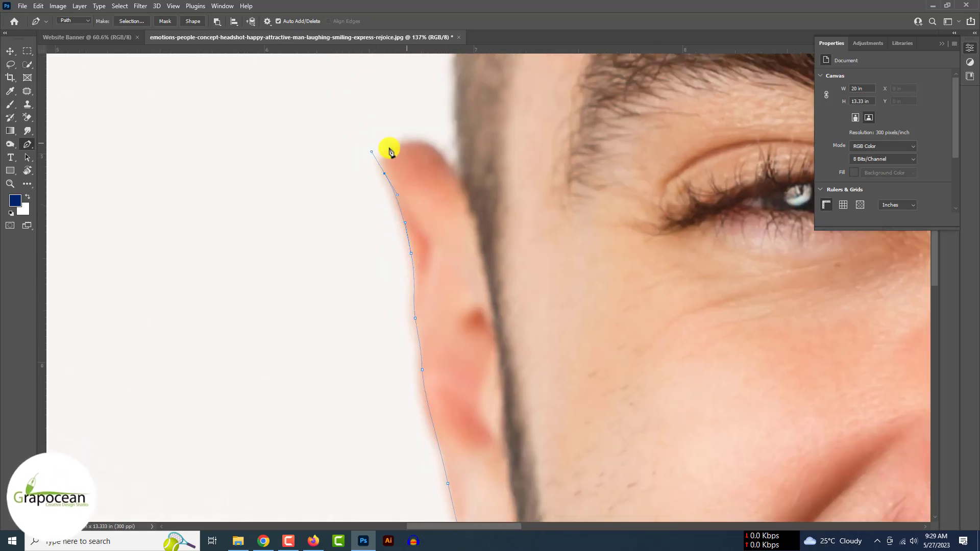
left_click_drag(447, 165, 442, 276)
left_click(447, 164, "alt")
Extend the pen path from the left-hand ear up along the temple to the side hair.
scroll(444, 199, "down", 5)
scroll(443, 198, "up", 8)
left_click_drag(434, 185, 414, 303)
left_click_drag(434, 145, 440, 95)
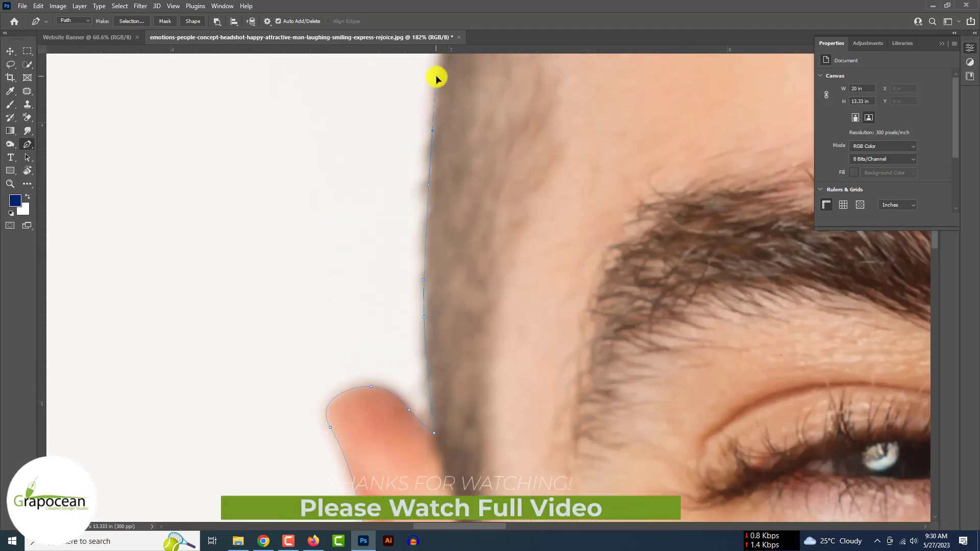
scroll(436, 79, "down", 4)
scroll(393, 224, "up", 3)
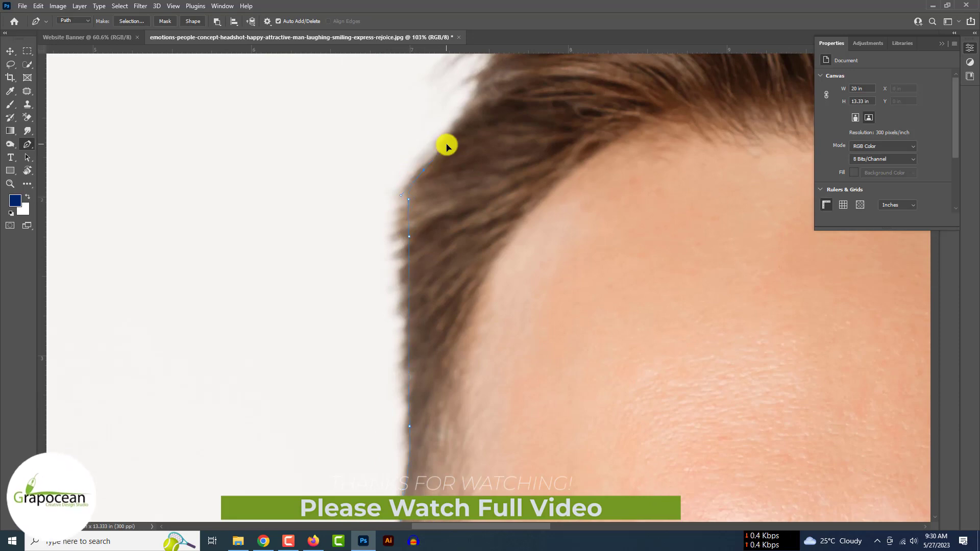
Trace the pen path over the upper contour of the hair, from the left-hand corner across the crown.
left_click_drag(467, 111, 481, 86)
left_click_drag(479, 92, 410, 268)
left_click_drag(434, 219, 441, 199)
left_click_drag(497, 158, 346, 240)
left_click_drag(428, 201, 450, 190)
left_click_drag(565, 165, 619, 165)
left_click_drag(761, 187, 560, 144)
Trace the pen path around the right-hand corner of the hair and onto the side of the head.
left_click_drag(753, 304, 760, 313)
left_click_drag(763, 319, 678, 200)
mouse_move(696, 224)
left_mouse_down()
mouse_move(705, 257)
mouse_move(699, 236)
left_mouse_up()
left_click_drag(742, 257, 755, 266)
left_click_drag(742, 282, 714, 225)
left_click_drag(758, 294, 762, 328)
left_click_drag(760, 348, 749, 241)
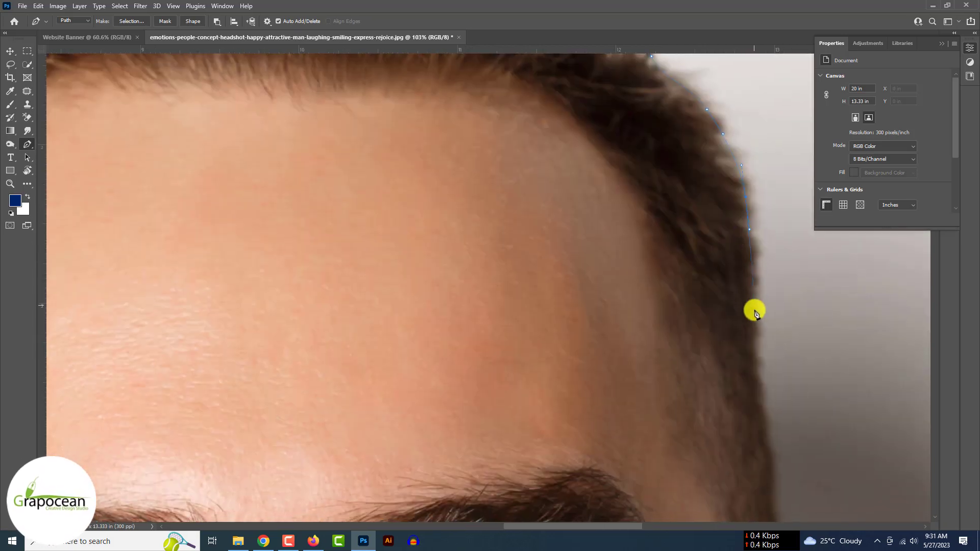
Extend the pen path down the right-hand temple to the point where the ear meets the hair.
left_click_drag(756, 311, 755, 338)
left_click_drag(755, 352, 752, 238)
left_click_drag(765, 295, 773, 335)
left_click_drag(772, 373, 739, 213)
left_click_drag(743, 266, 786, 275)
left_click(742, 300)
Trace the pen path around the outer contour of the right-hand ear.
scroll(765, 292, "up", 2)
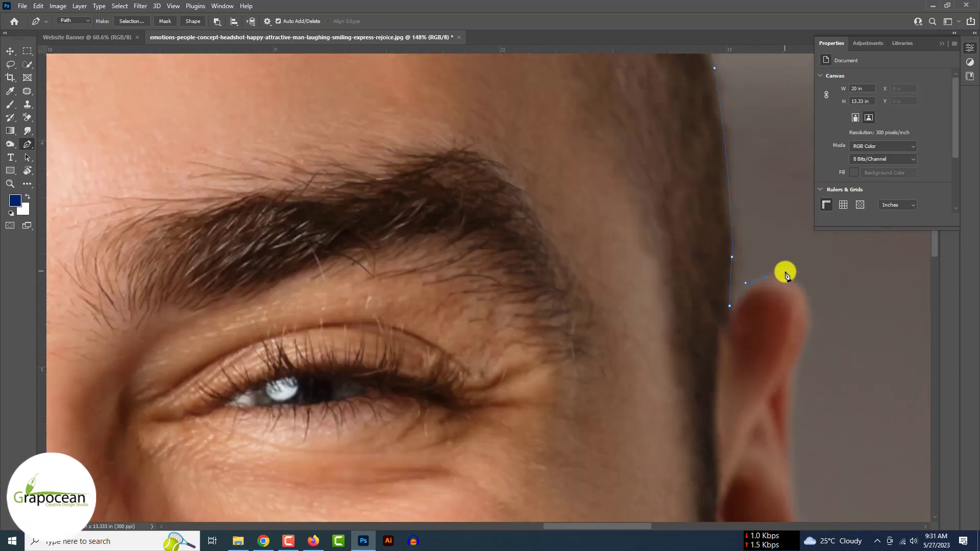
left_click_drag(807, 311, 763, 234)
left_click_drag(750, 254, 744, 270)
left_click_drag(750, 373, 747, 230)
left_click_drag(754, 266, 761, 183)
Extend the pen path down the right-hand edge of the beard to the shirt collar.
mouse_move(745, 252)
left_mouse_down()
mouse_move(731, 286)
mouse_move(739, 331)
mouse_move(755, 259)
left_mouse_up()
left_click_drag(737, 320, 729, 200)
left_click_drag(709, 393, 737, 180)
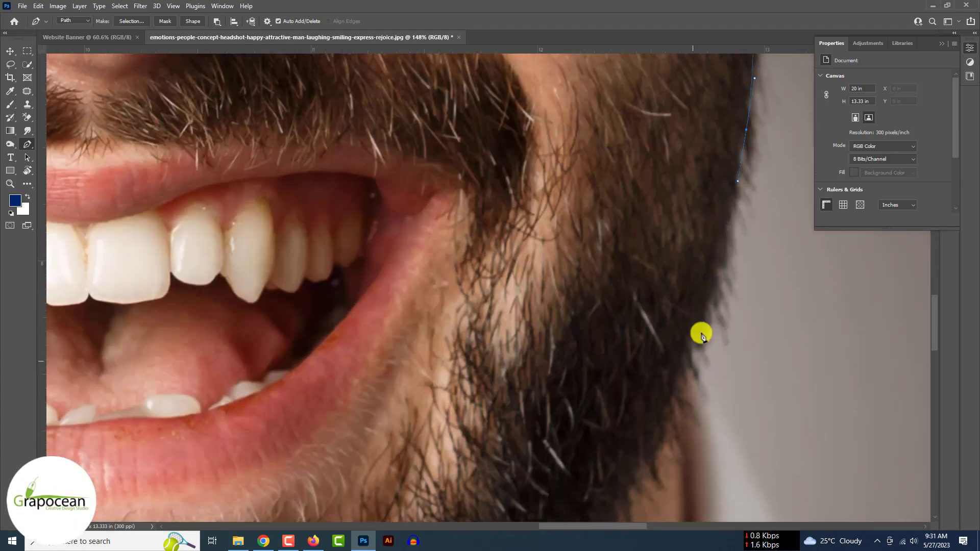
left_click(701, 334)
scroll(701, 334, "down", 3)
left_click_drag(701, 334, 645, 168)
Trace the pen path along the right-hand collar edge and out over the shirt's shoulder.
left_click(712, 311, "alt")
left_click_drag(761, 337, 586, 228)
left_click_drag(631, 240, 669, 254)
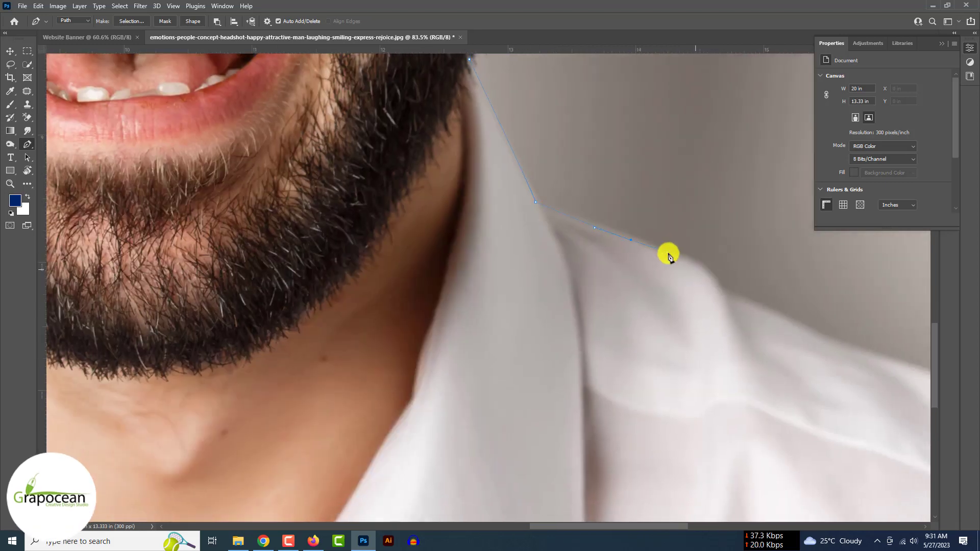
left_click(722, 291, "alt")
left_click_drag(806, 327, 539, 259)
left_click_drag(582, 270, 606, 279)
left_click_drag(665, 299, 685, 311)
Trace the pen path around the end of the right-hand shoulder and down the sleeve toward the photo's lower edge.
left_click_drag(713, 340, 509, 259)
left_click_drag(589, 276, 635, 290)
left_click_drag(744, 346, 716, 247)
left_click_drag(733, 277, 729, 298)
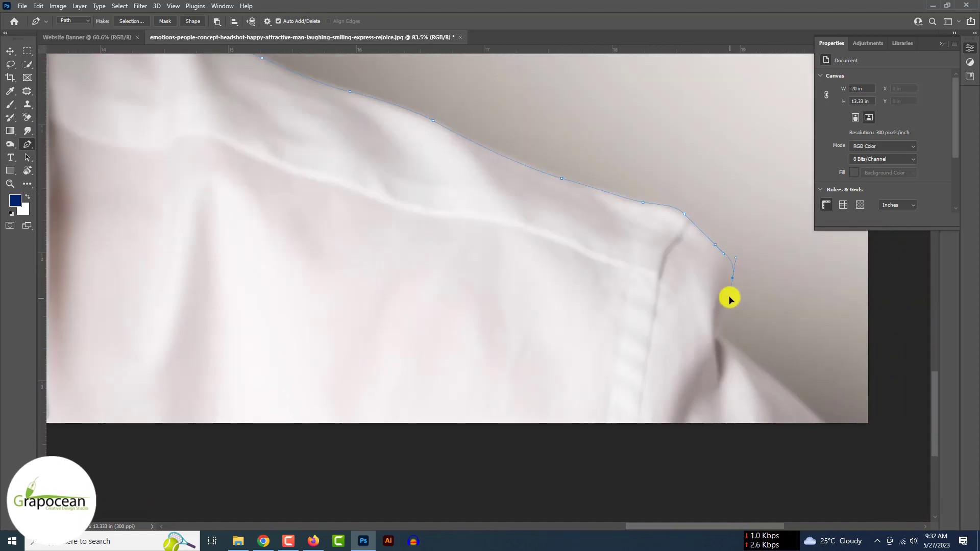
left_click(720, 336)
left_click_drag(721, 335, 628, 259)
left_click_drag(749, 356, 788, 397)
Close the pen path along the photo's lower edge at its starting anchor by the left-hand sleeve.
scroll(750, 360, "down", 6)
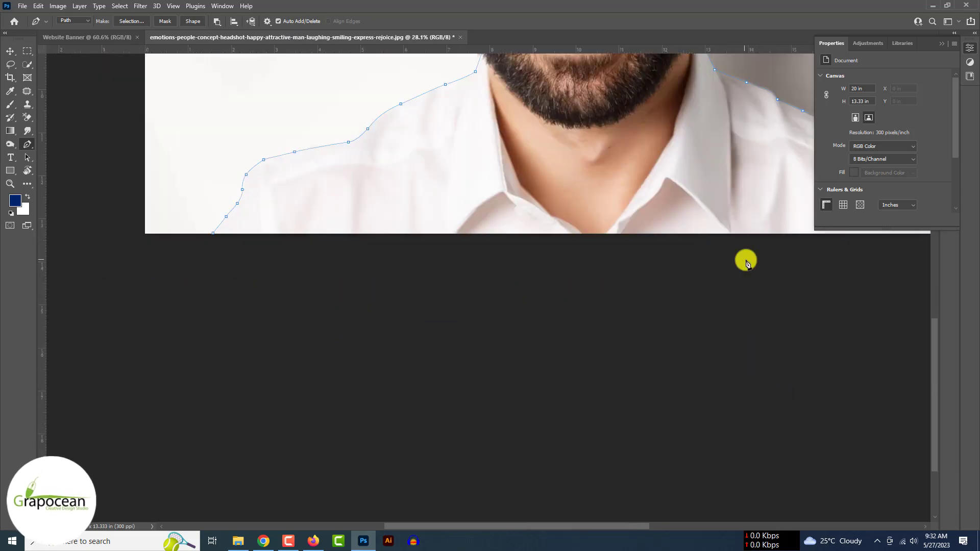
left_click_drag(214, 235, 83, 235)
scroll(84, 235, "down", 8)
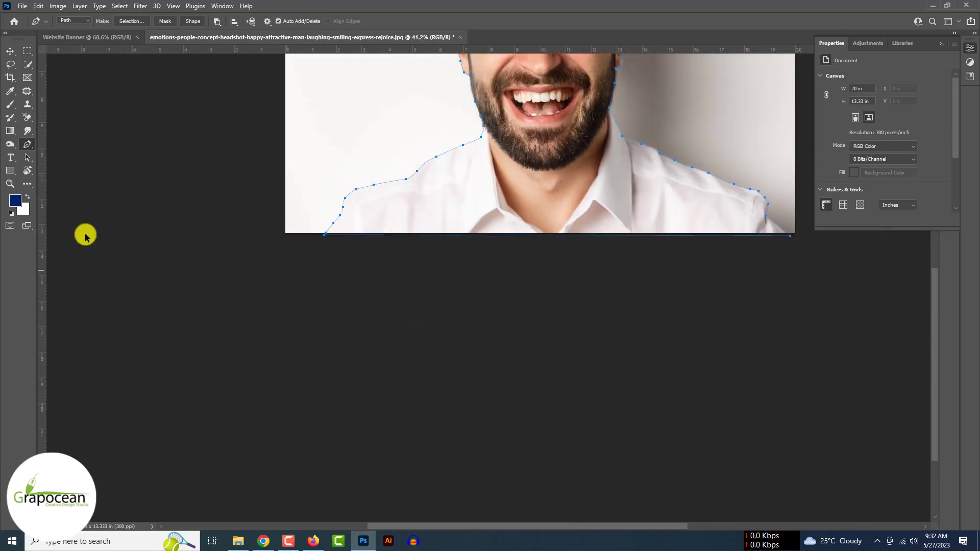
Convert the closed path to a selection and invert it so that the man is selected instead of the background.
key("ctrl+Return")
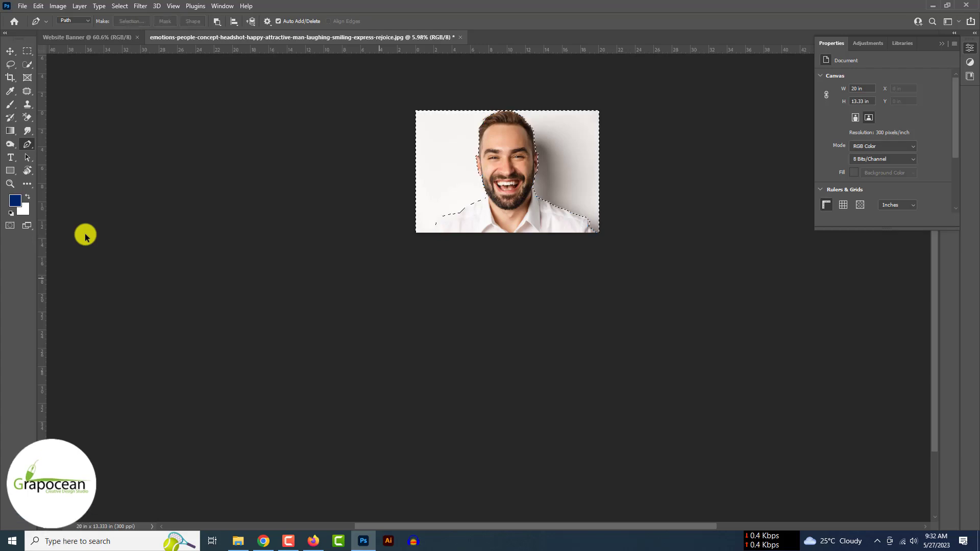
scroll(85, 236, "up", 6)
key("ctrl+shift+i")
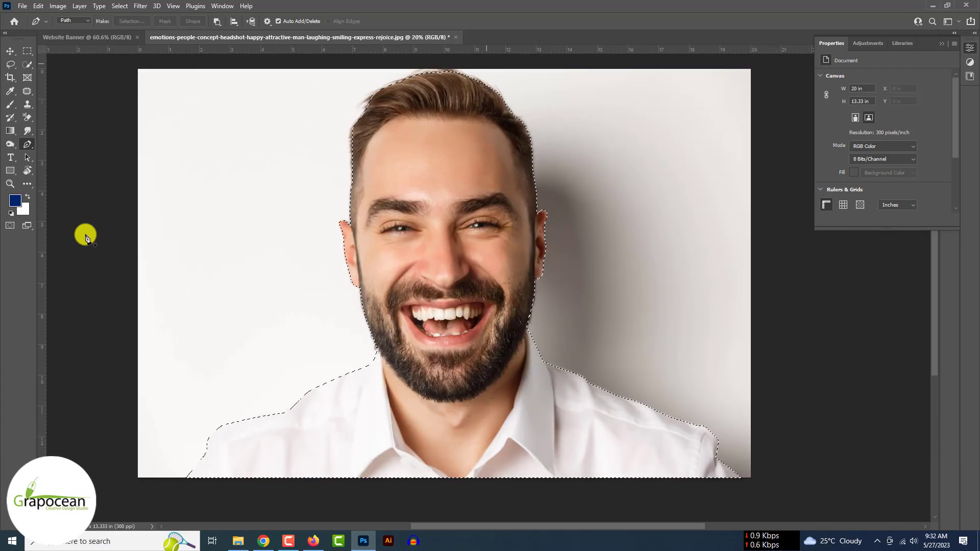
scroll(85, 235, "up", 4)
scroll(85, 236, "down", 6)
Open the selection in Select and Mask and reduce the Refine Edge Brush size to 125.
left_click(123, 6)
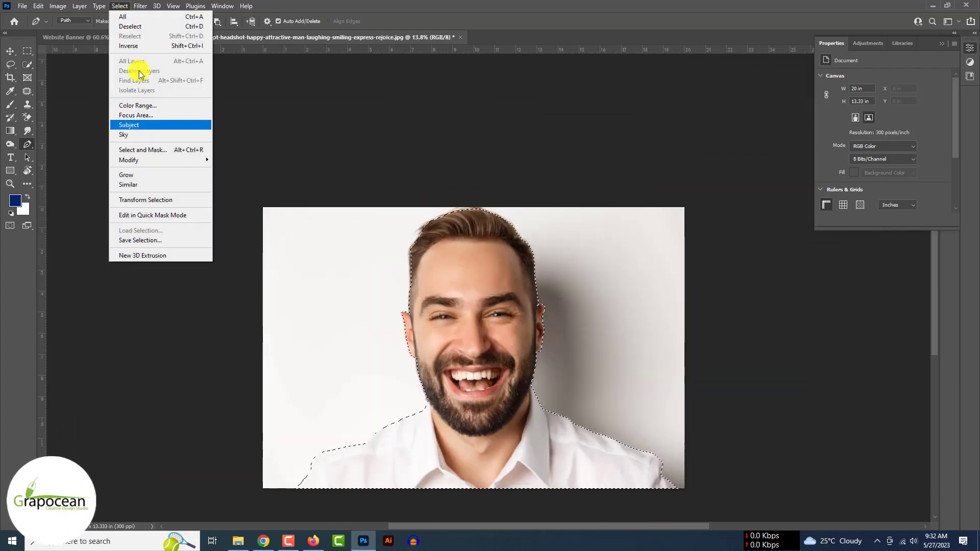
left_click(159, 151)
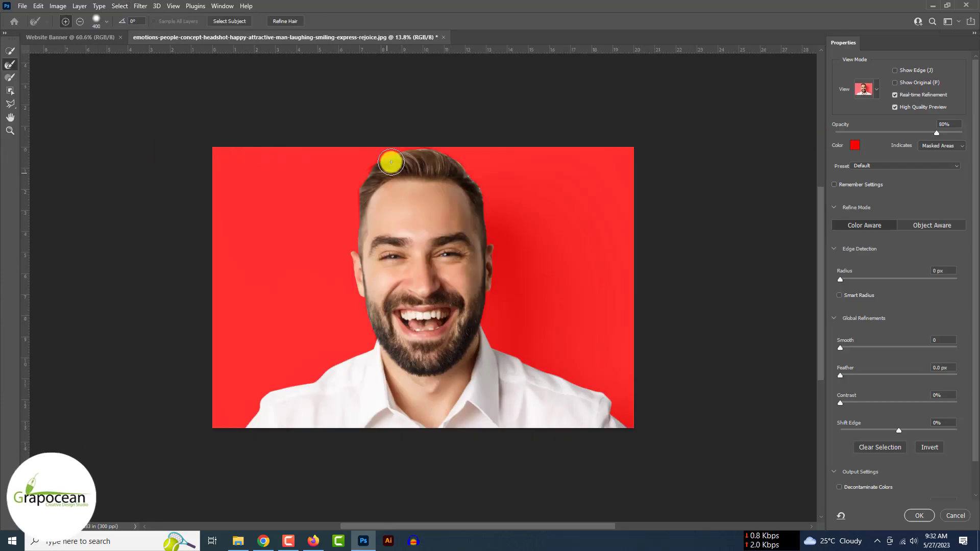
scroll(389, 160, "up", 3)
key("bracketleft")
key("bracketleft")
key("bracketleft")
key("bracketleft")
key("bracketleft")
key("bracketleft")
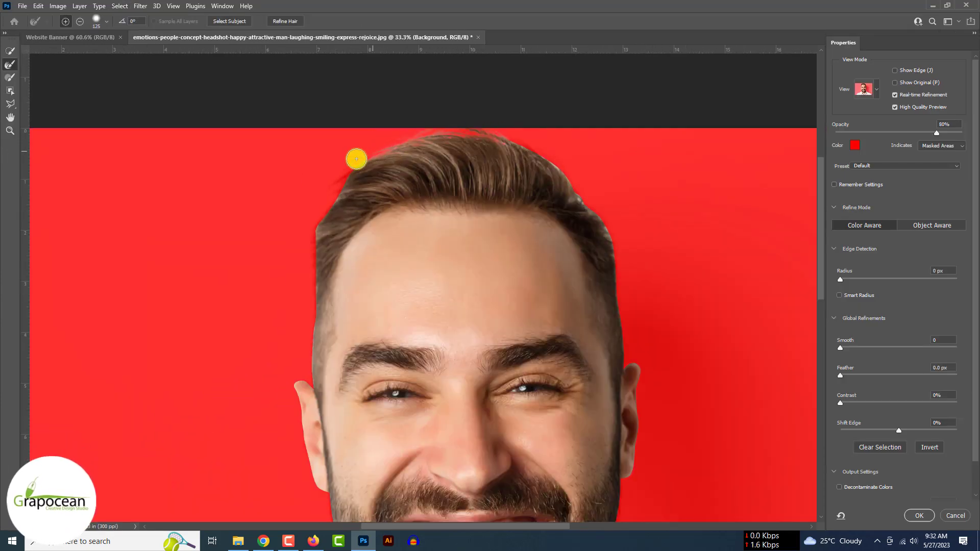
Brush the Refine Edge Brush along the hair edges on both sides of the head.
left_click_drag(310, 228, 287, 302)
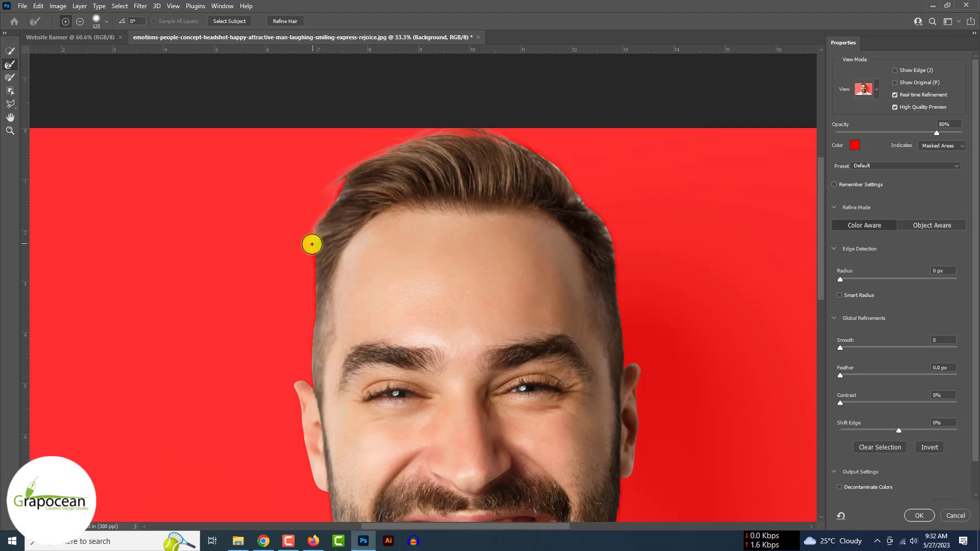
left_click_drag(514, 142, 593, 210)
scroll(649, 298, "down", 5)
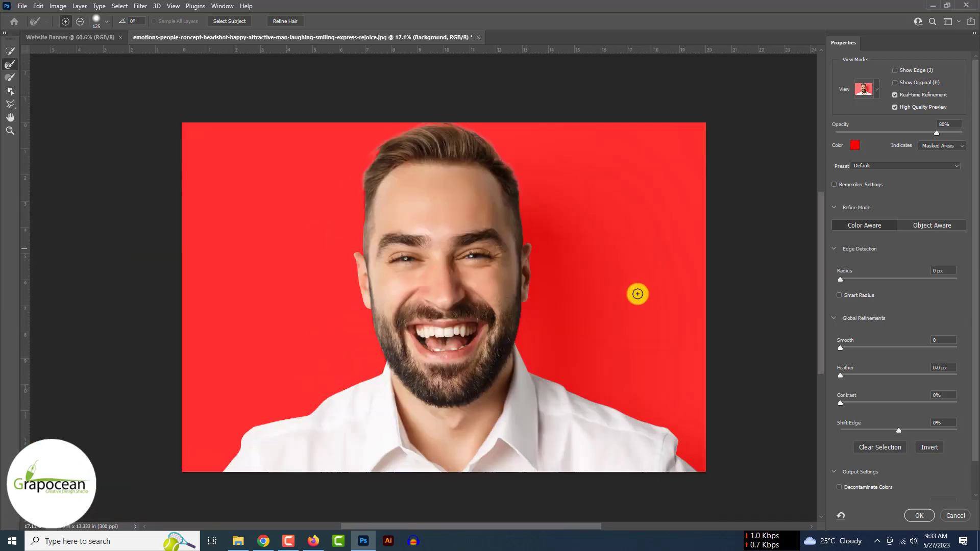
Refine the left-hand temple's hair edge down to the ear with a size 35 brush, and reduce the brush size to 15.
scroll(351, 176, "up", 9)
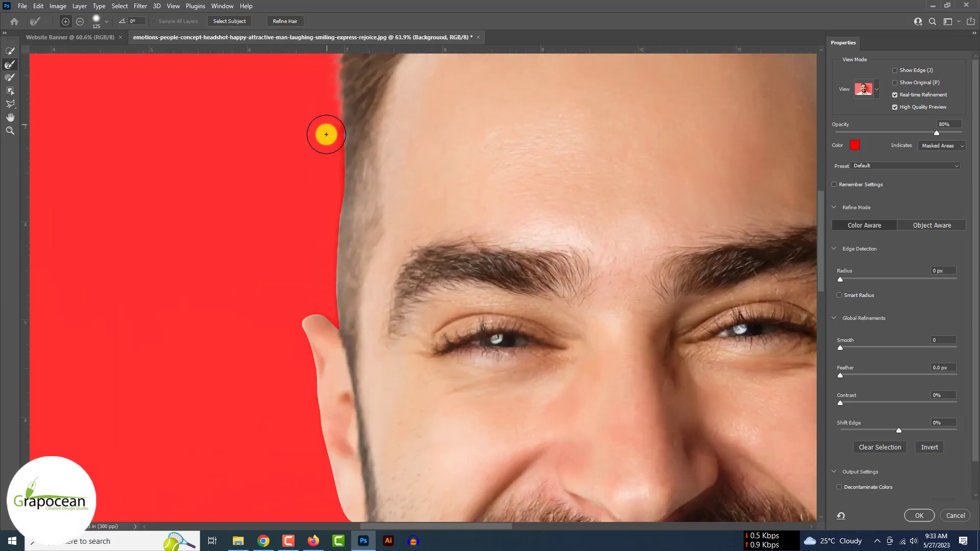
key("bracketleft")
key("bracketleft")
key("bracketleft")
key("bracketleft")
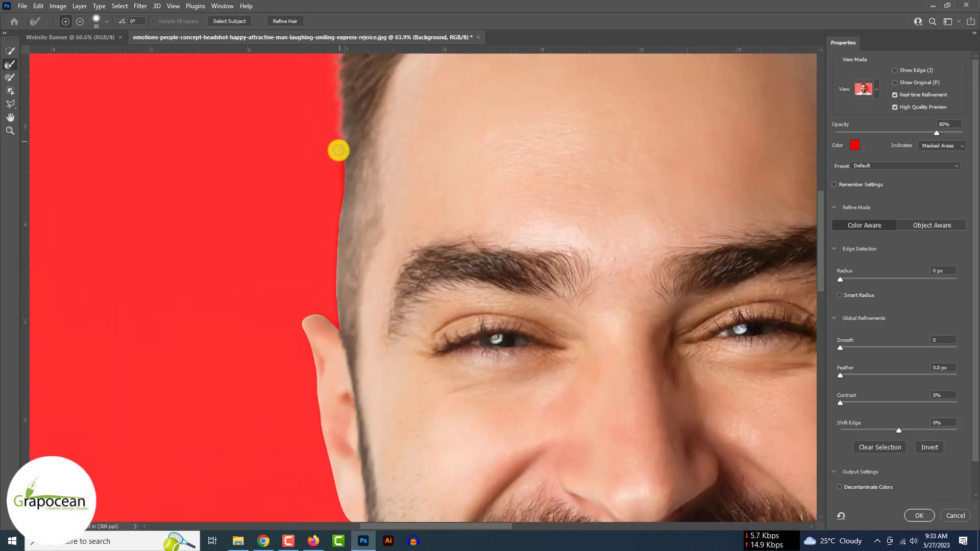
left_click_drag(340, 157, 339, 189)
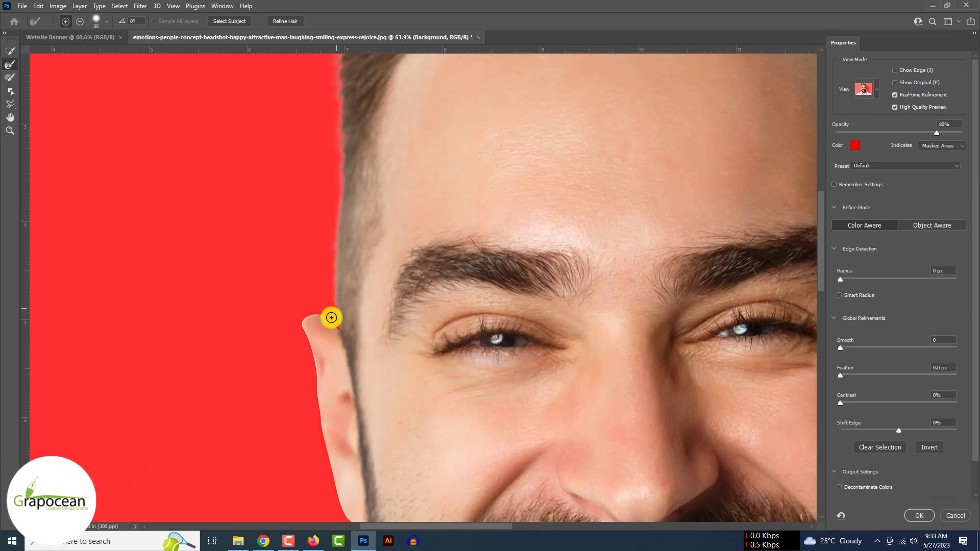
key("bracketleft")
key("bracketleft")
scroll(444, 265, "down", 5)
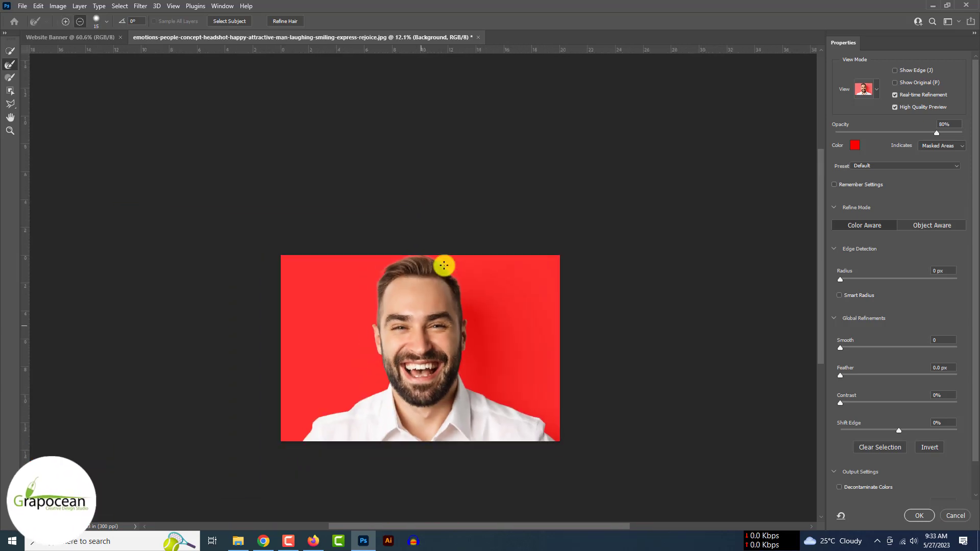
Output the refined selection to a New Layer with Layer Mask and apply it.
left_click_drag(976, 436, 977, 521)
left_click(940, 493)
left_click(930, 507)
left_click(921, 513)
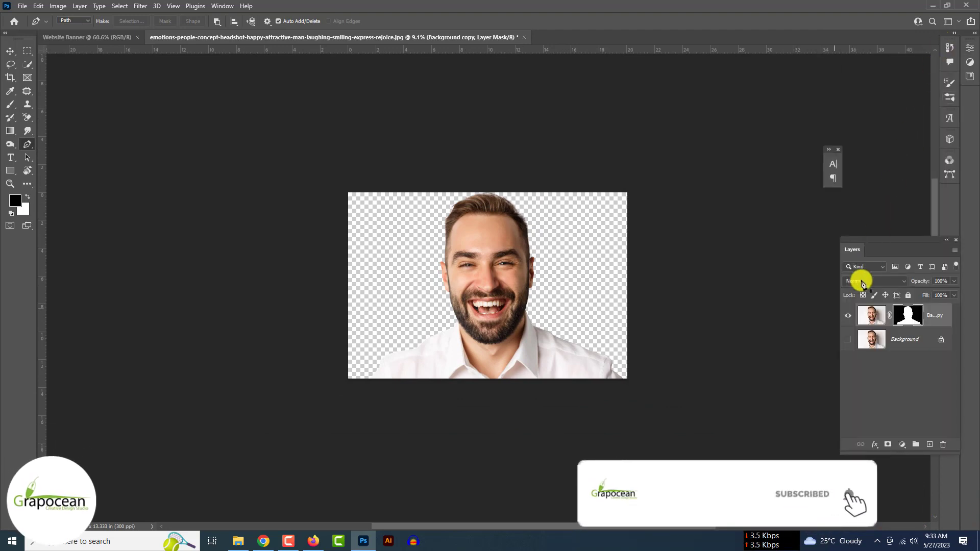
Check the masked cutout by toggling its visibility, and copy the layer into the Website Banner document.
left_click(848, 316)
left_click(849, 316)
left_click(871, 315)
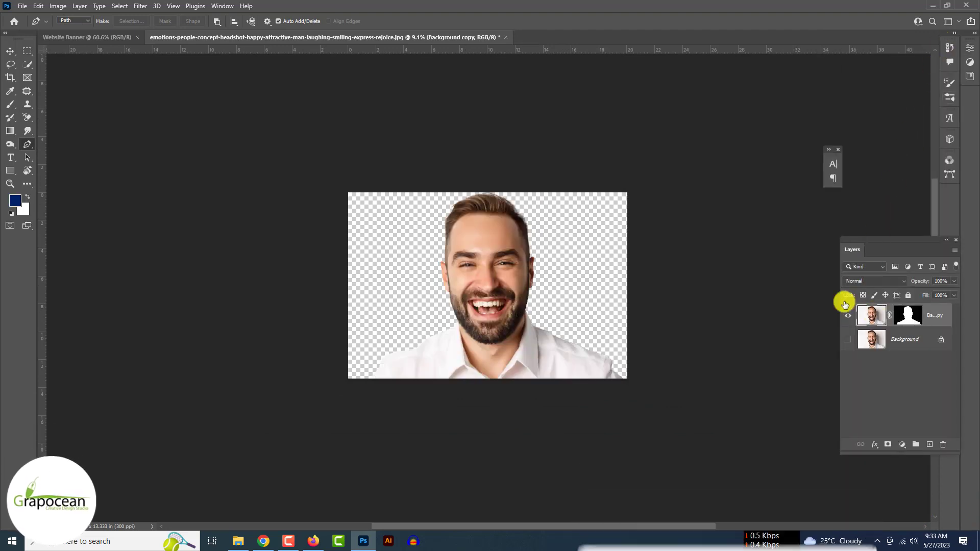
left_click_drag(845, 305, 59, 35)
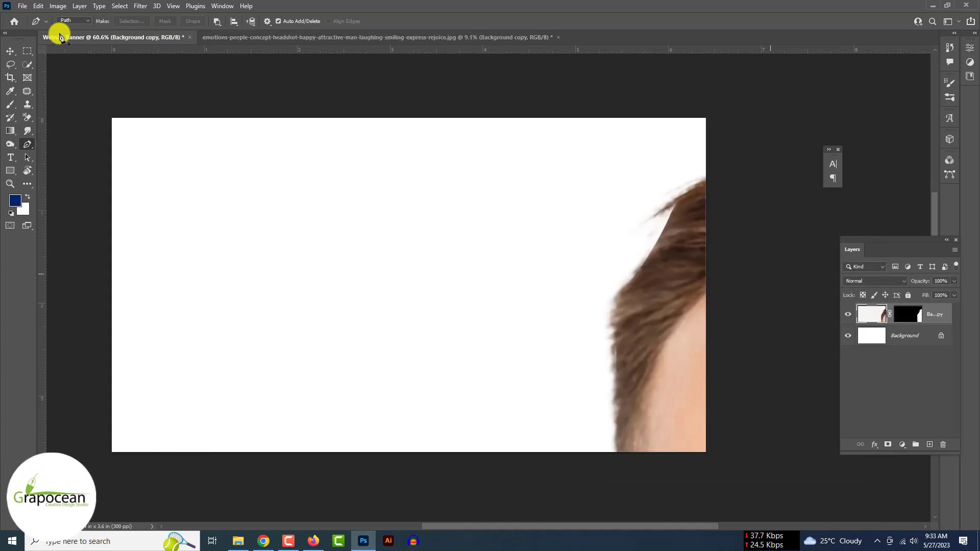
Move the cutout layer left with Free Transform so the hair fills the banner canvas, and commit the transform.
right_click(911, 313)
left_click(845, 316)
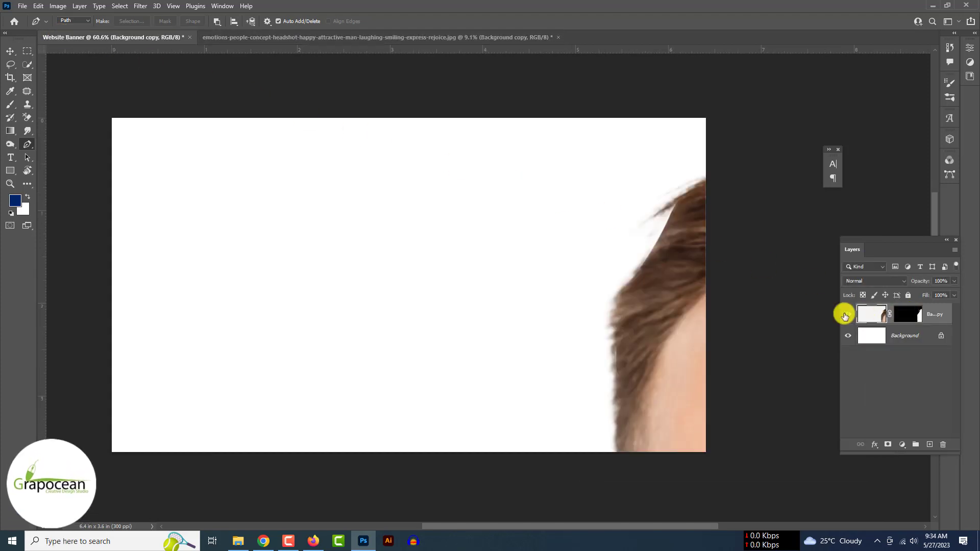
key("ctrl+t")
left_click_drag(672, 318, 258, 311)
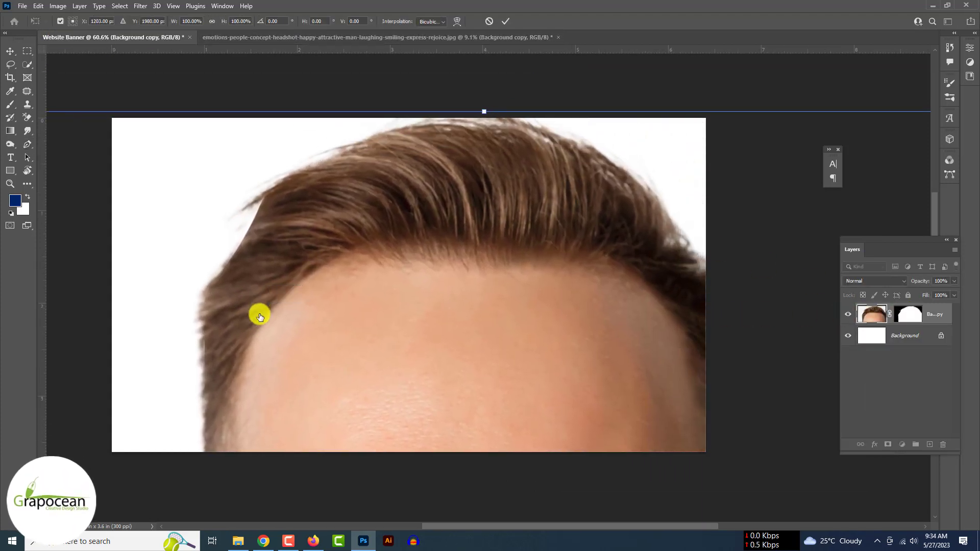
left_click(505, 21)
key("p")
Refine the hair edge at the forehead's upper-left notch in Select and Mask with a size 40 brush, and output a New Layer with Layer Mask.
right_click(910, 313)
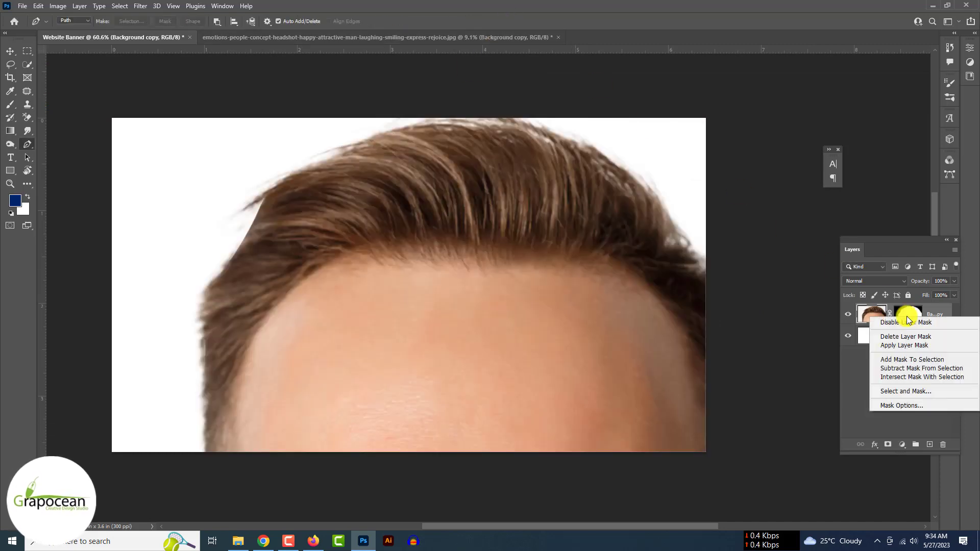
left_click(887, 391)
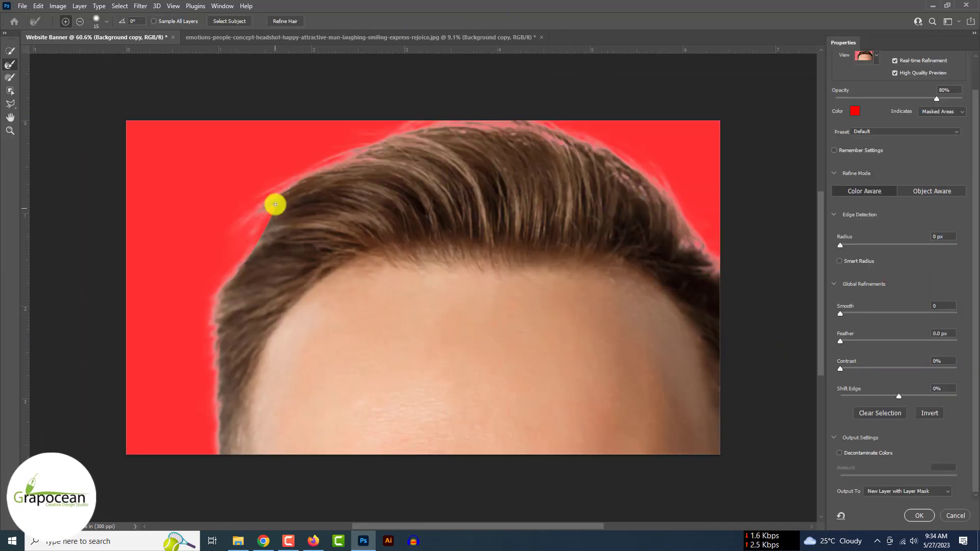
left_click_drag(229, 278, 227, 278)
key("bracketright")
key("bracketright")
key("bracketright")
key("bracketright")
key("bracketright")
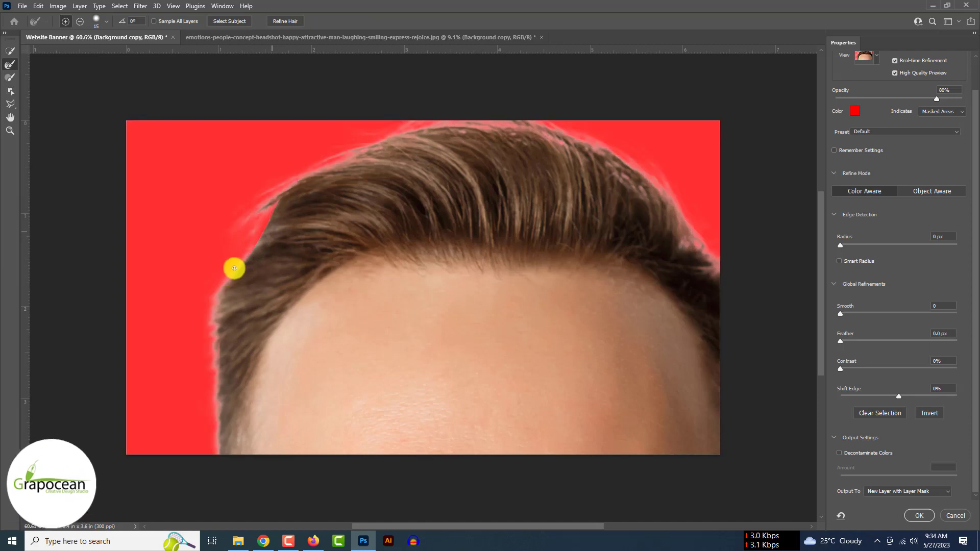
left_click_drag(272, 208, 254, 239)
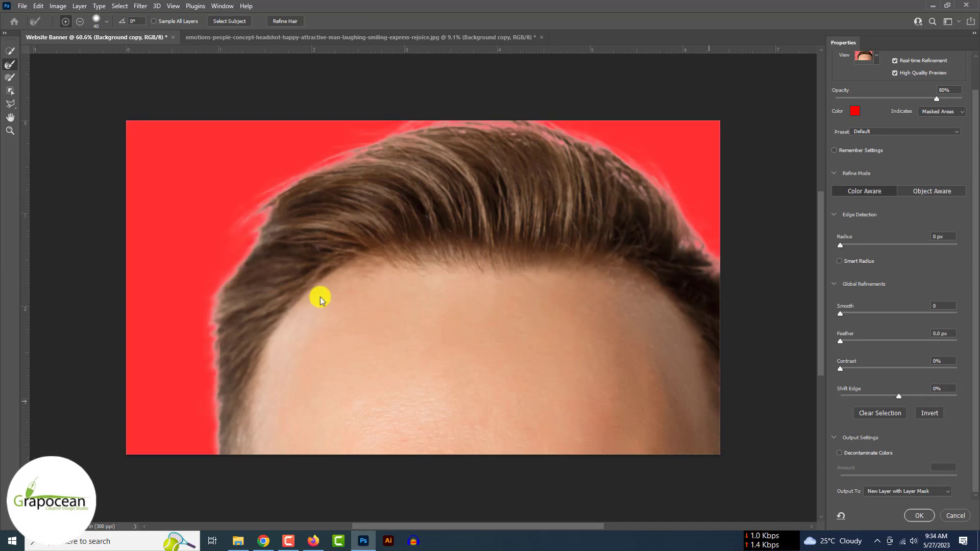
left_click(919, 516)
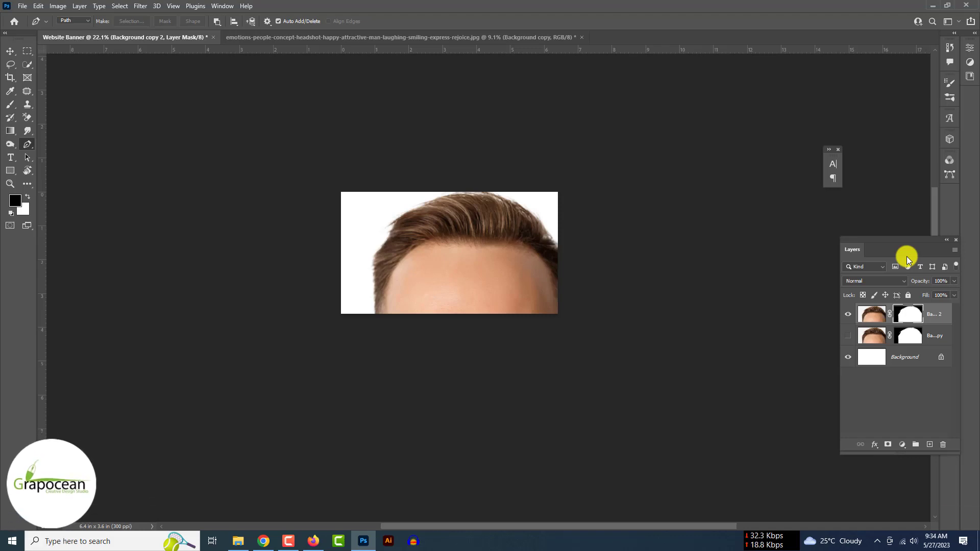
left_click(11, 51)
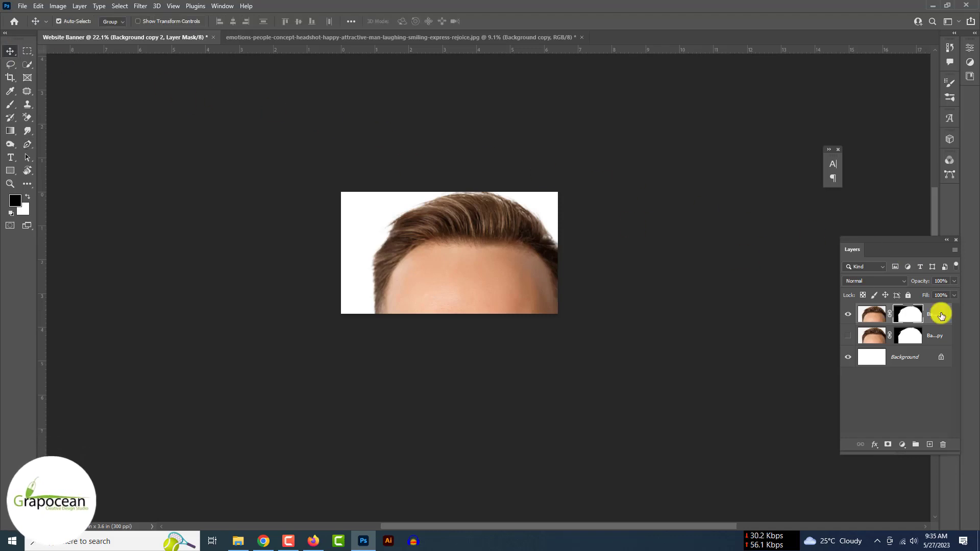
key("ctrl+t")
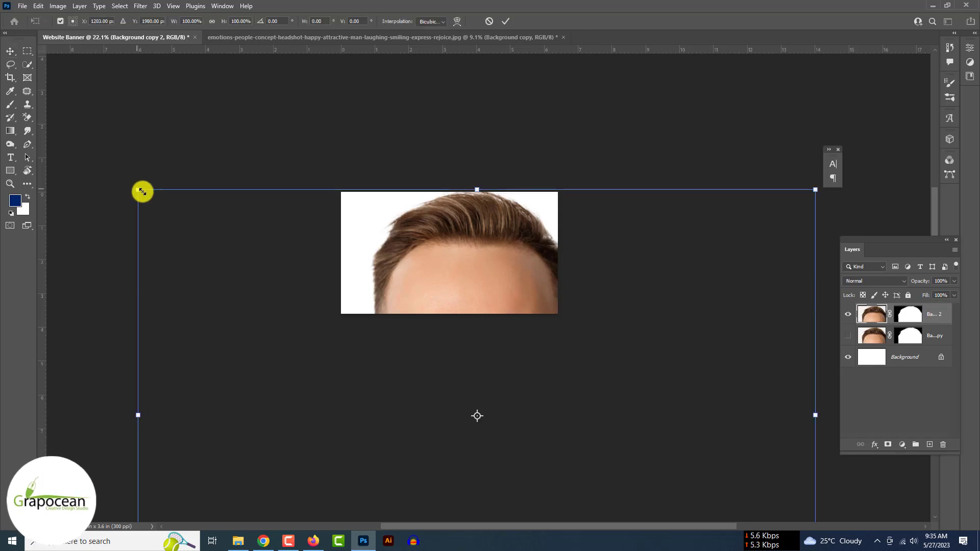
left_click_drag(142, 191, 195, 235)
left_click(489, 21)
Convert the new cutout layer to a smart object and shrink it with Free Transform to about 28%.
right_click(933, 316)
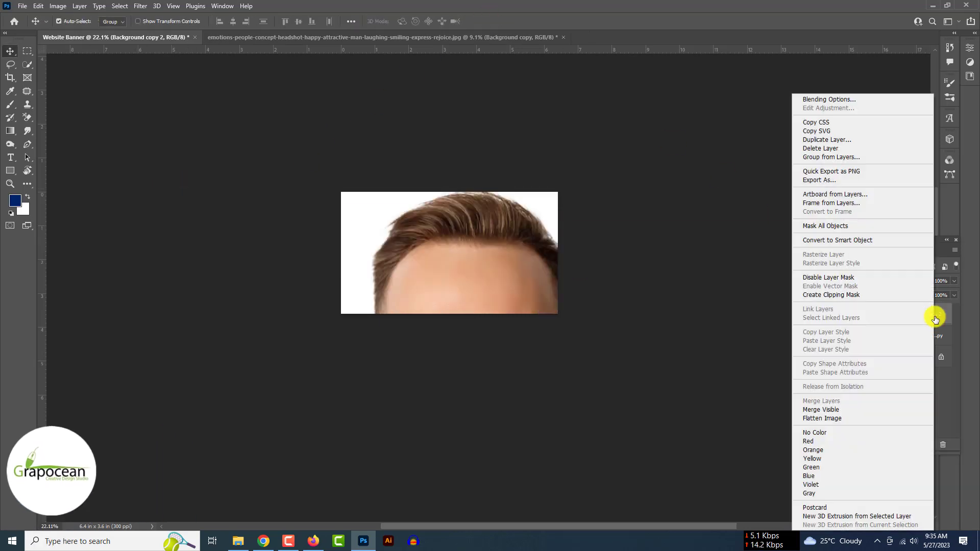
left_click(855, 241)
key("ctrl+t")
left_click_drag(804, 190, 463, 382)
left_click_drag(388, 453, 530, 212)
left_click_drag(646, 167, 514, 274)
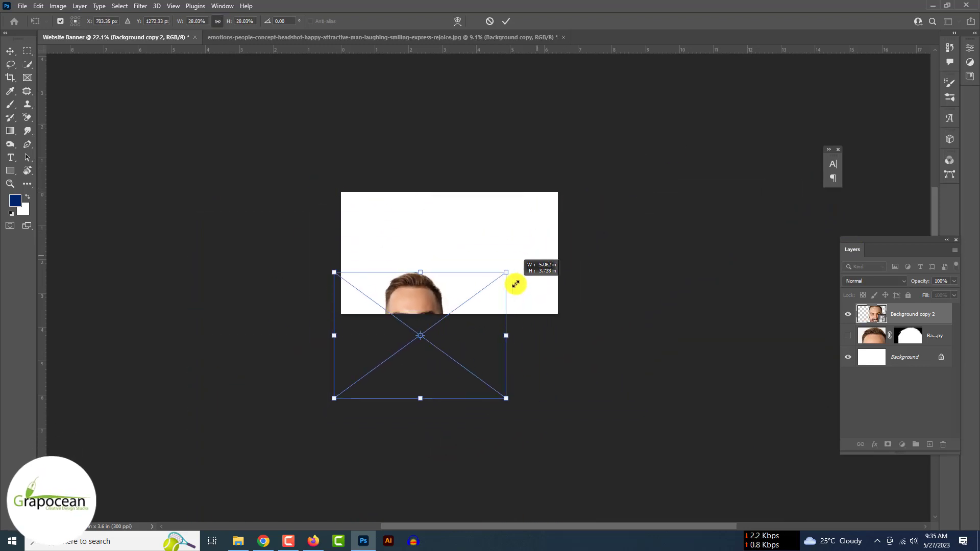
Place the man in the right half of the banner, scale him to about 22.4%, and commit the transform.
left_click_drag(429, 291, 498, 218)
left_click_drag(579, 194, 541, 216)
mouse_move(484, 247)
left_mouse_down()
mouse_move(482, 258)
mouse_move(485, 248)
left_mouse_up()
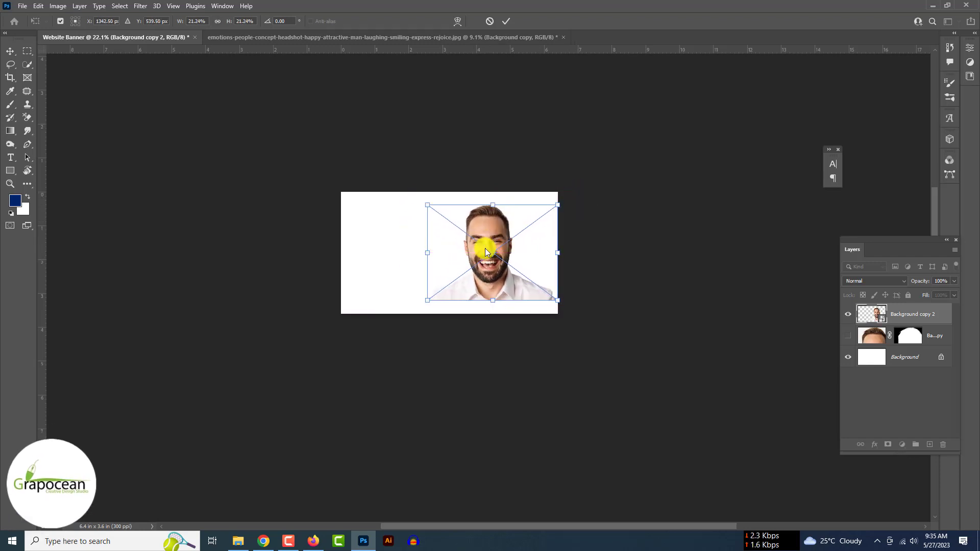
left_click_drag(558, 205, 564, 197)
left_click_drag(519, 280, 510, 282)
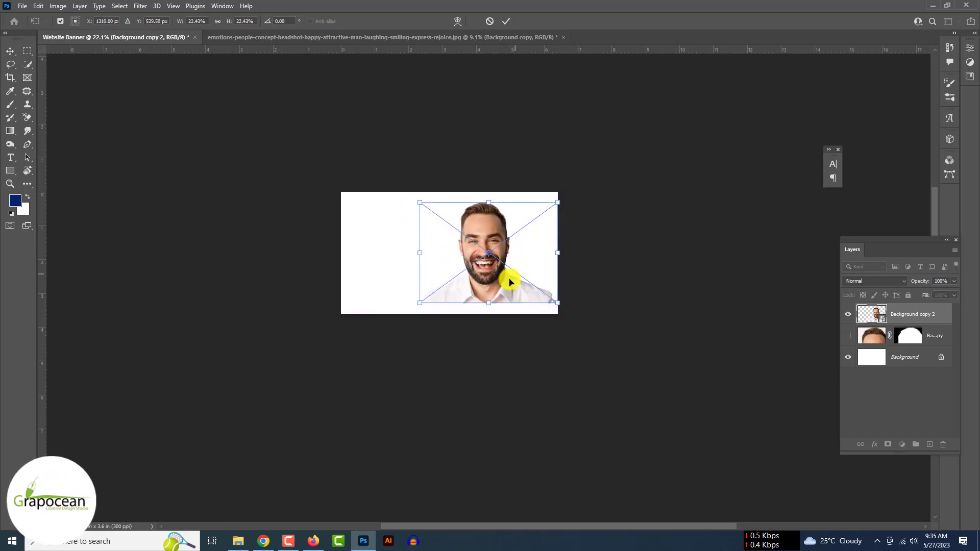
left_click(507, 22)
Add a near-black Solid Color fill layer directly beneath the man's cutout layer.
scroll(563, 242, "up", 3)
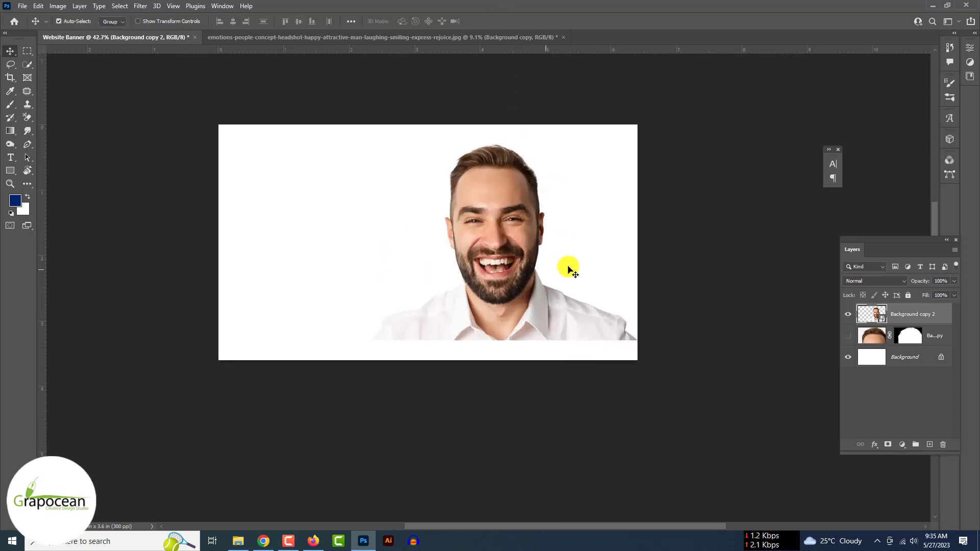
left_click(589, 270)
left_click(930, 333)
left_click(902, 445)
left_click(914, 262)
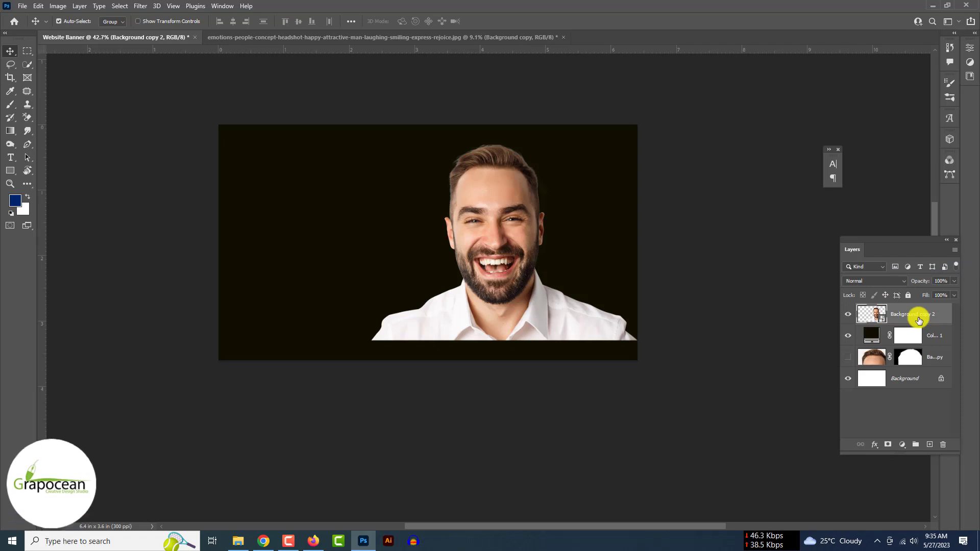
Duplicate the man's smart object layer, hide the original, and try to rasterize the duplicate.
key("ctrl+j")
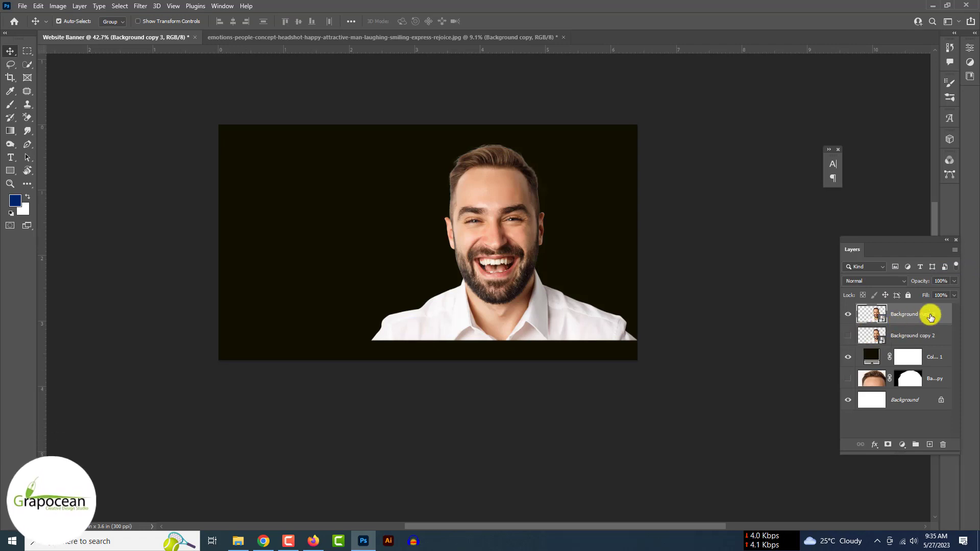
right_click(930, 317)
left_click(851, 280)
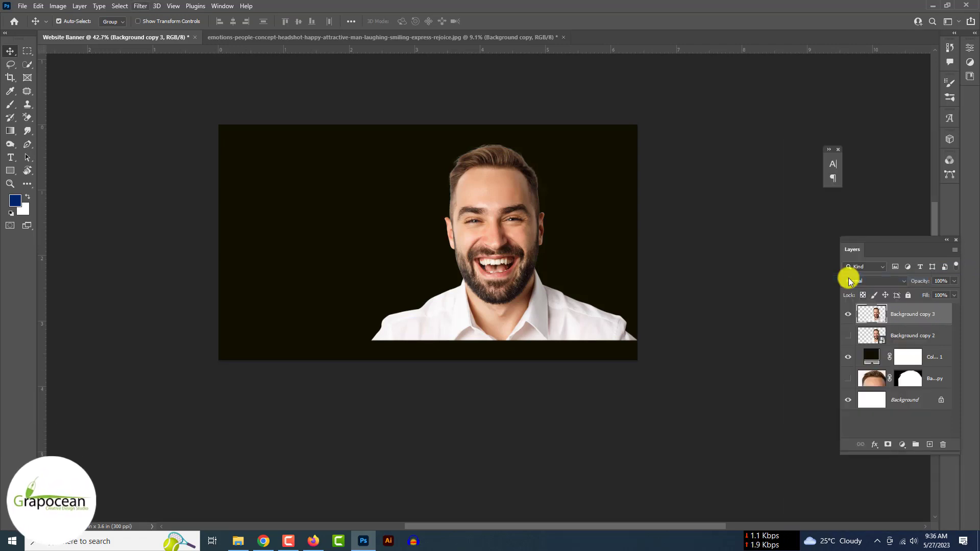
Open the Camera Raw Filter on the duplicated cutout and compare before and after side by side, close up on the face.
left_click(140, 7)
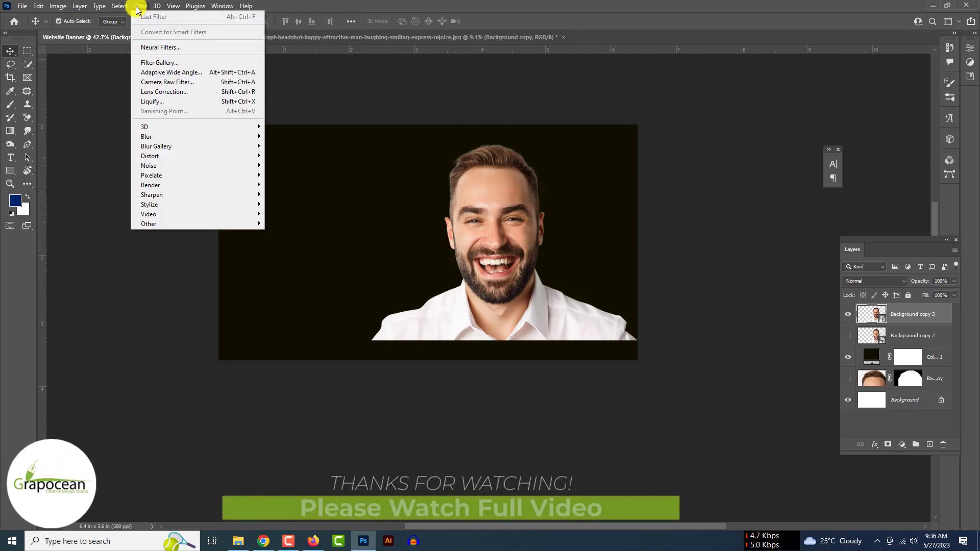
left_click(166, 83)
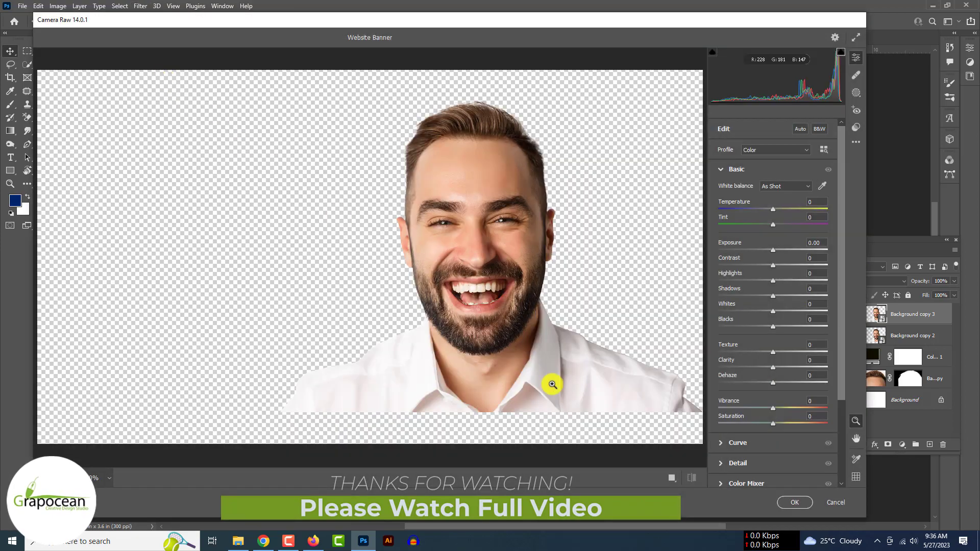
left_click(675, 481)
left_click_drag(344, 246, 357, 285)
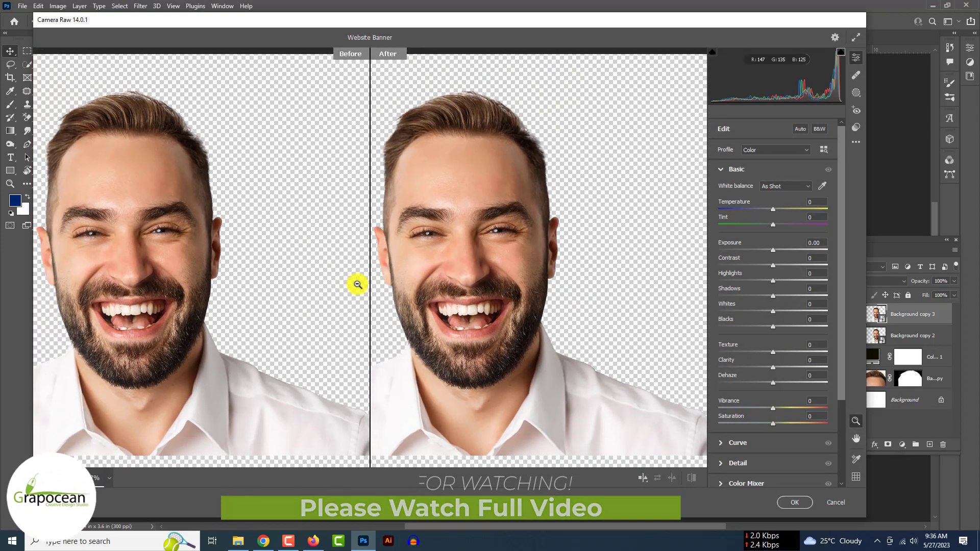
left_click_drag(77, 207, 138, 212)
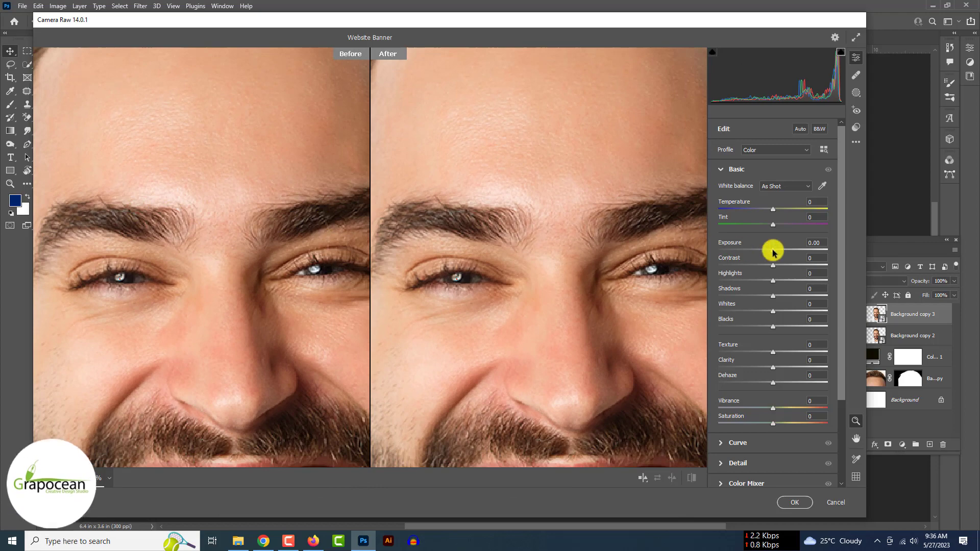
Apply Camera Raw with Exposure +0.25, Contrast -1, Highlights -14, Shadows -6, Whites -1, Texture +52 and Clarity +25.
left_click(771, 251)
left_click_drag(771, 251, 773, 310)
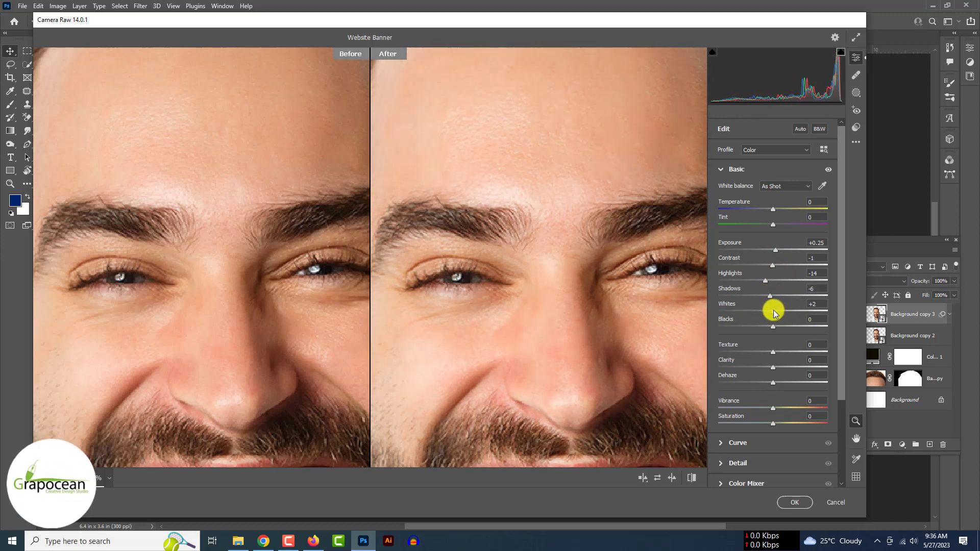
left_click_drag(773, 352, 805, 357)
left_click_drag(841, 322, 842, 393)
left_click_drag(773, 279, 793, 281)
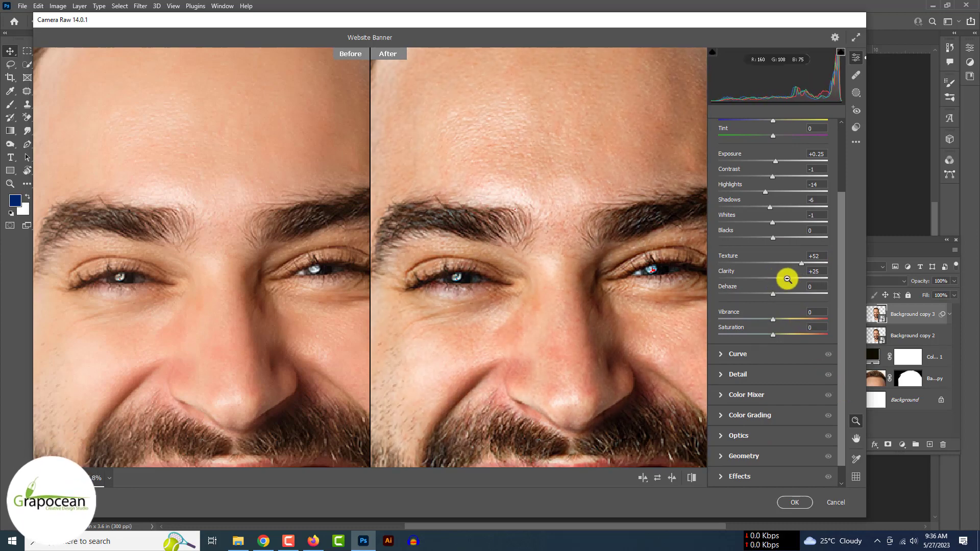
scroll(830, 378, "down", 1)
left_click(795, 503)
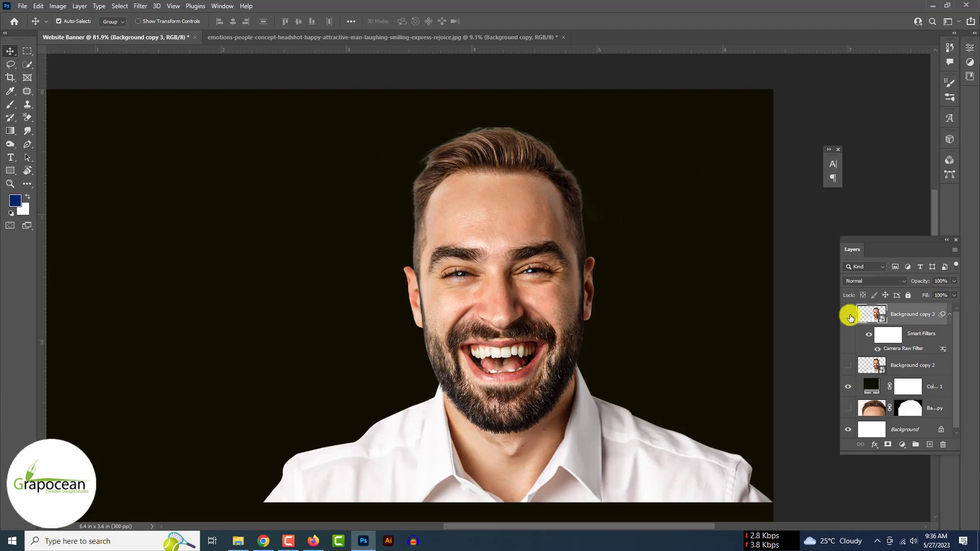
Rasterize the Camera Raw filtered cutout layer and duplicate it.
right_click(909, 314)
left_click(802, 278)
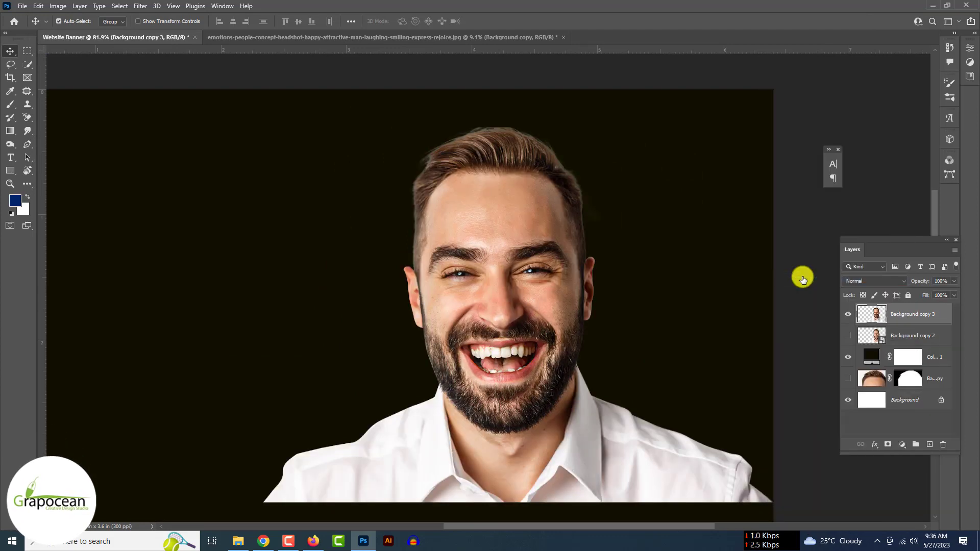
key("ctrl+j")
Rename the lower filtered copy "color" and the upper one "text", and select the color layer.
left_click(927, 339)
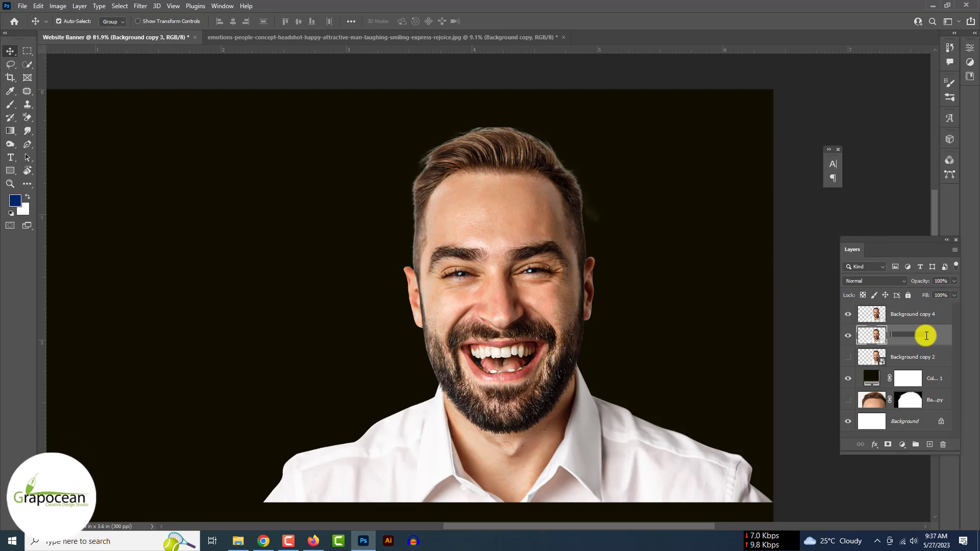
double_click(922, 317)
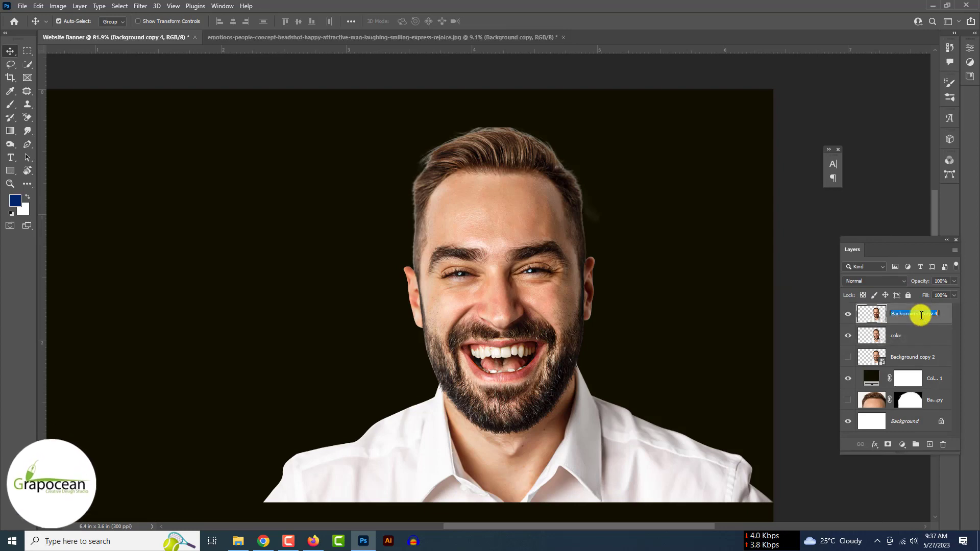
type("text")
left_click(918, 339)
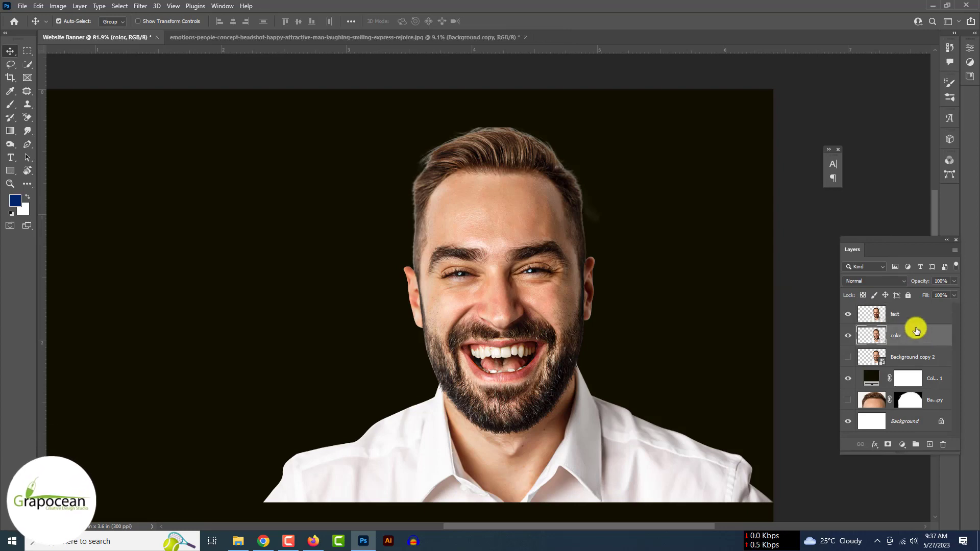
left_click(910, 342)
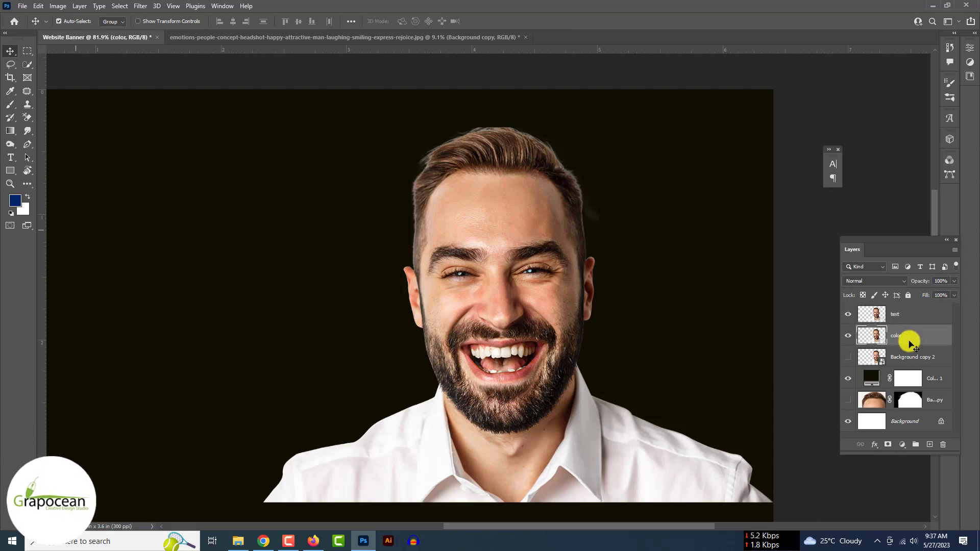
left_click(142, 7)
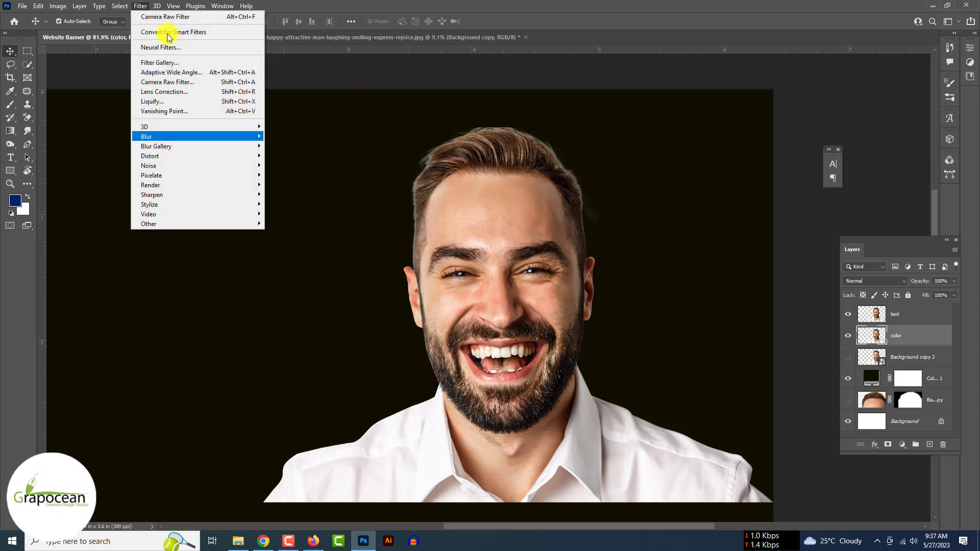
mouse_move(215, 134)
left_click(298, 177)
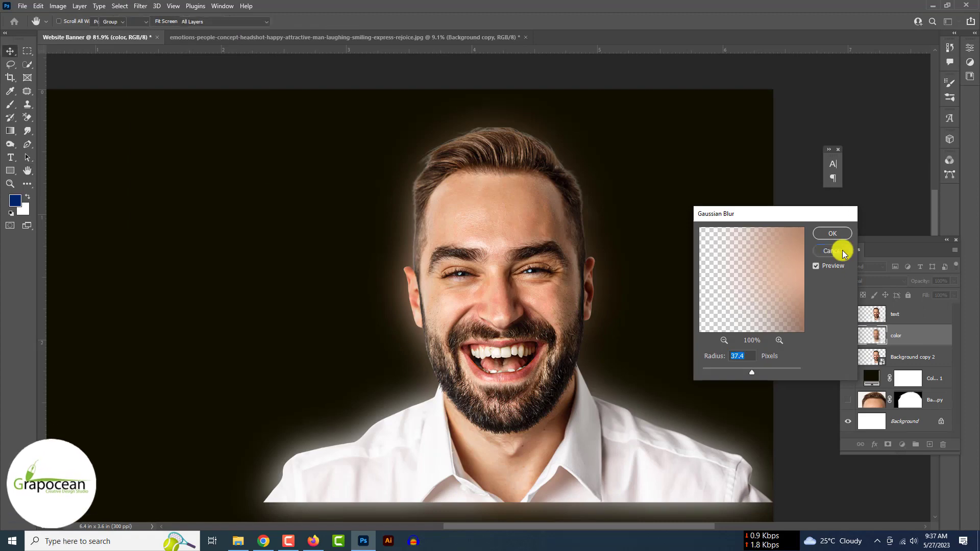
left_click(832, 251)
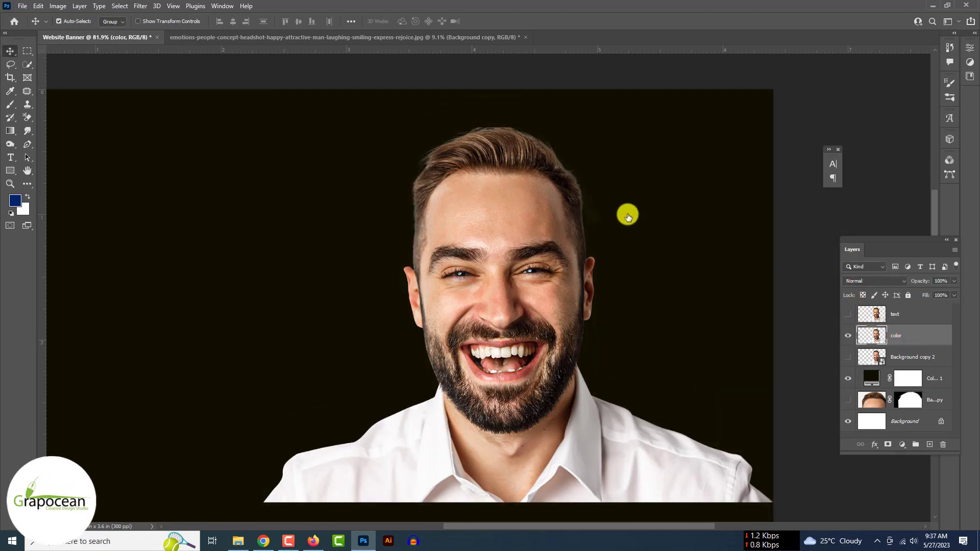
Apply a Gaussian Blur with a 0.9 pixel radius to the color layer, judging the effect close up on the face.
left_click(141, 7)
mouse_move(214, 134)
left_click(298, 176)
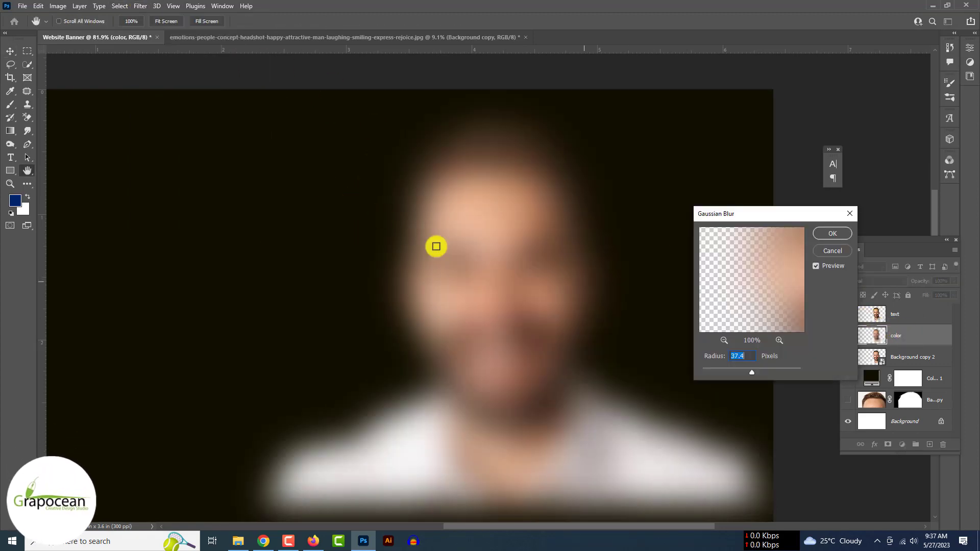
left_click(526, 295, "ctrl")
left_click(526, 295, "ctrl")
left_click(526, 295, "ctrl")
left_click(707, 369)
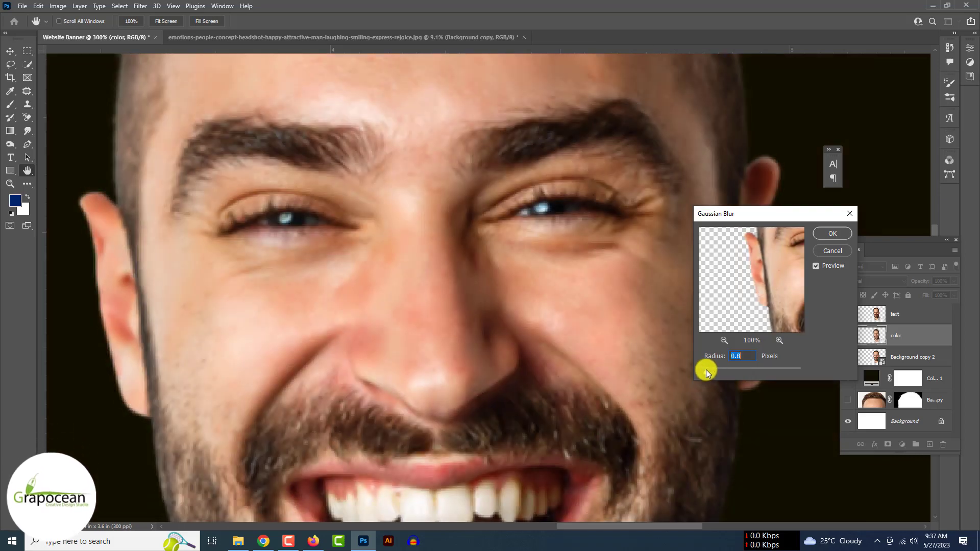
left_click(707, 369)
mouse_move(705, 371)
left_mouse_down()
mouse_move(691, 372)
mouse_move(706, 371)
left_mouse_up()
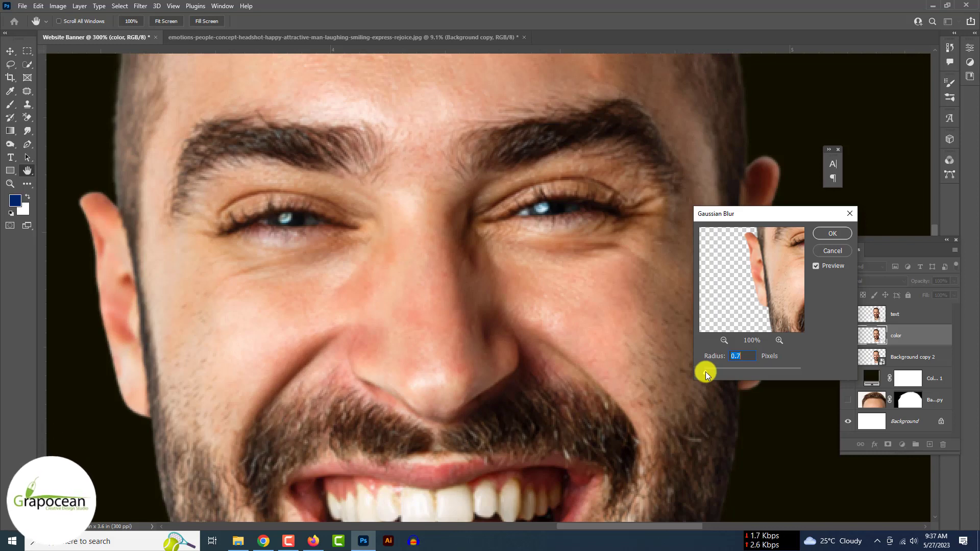
left_click_drag(707, 371, 707, 373)
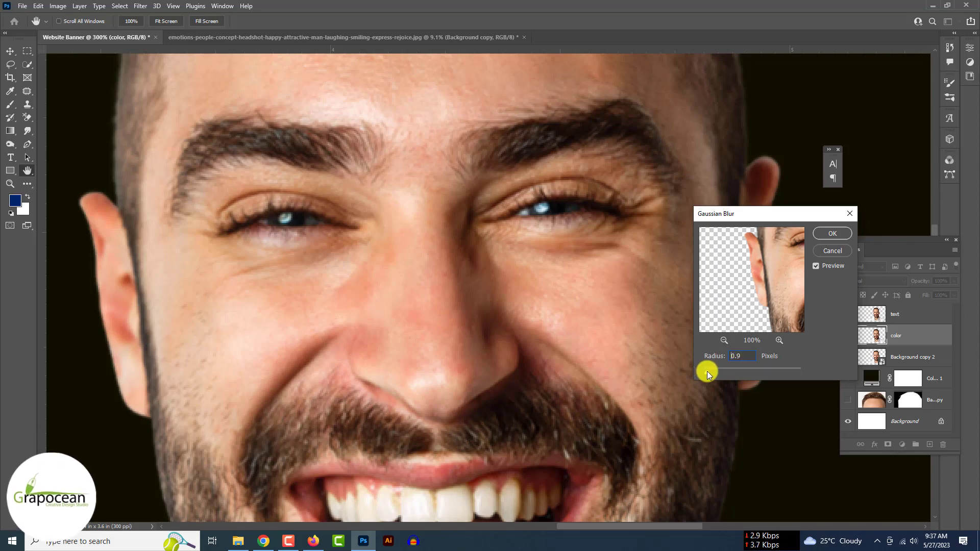
left_click(832, 233)
key("ctrl+minus")
key("ctrl+minus")
key("ctrl+minus")
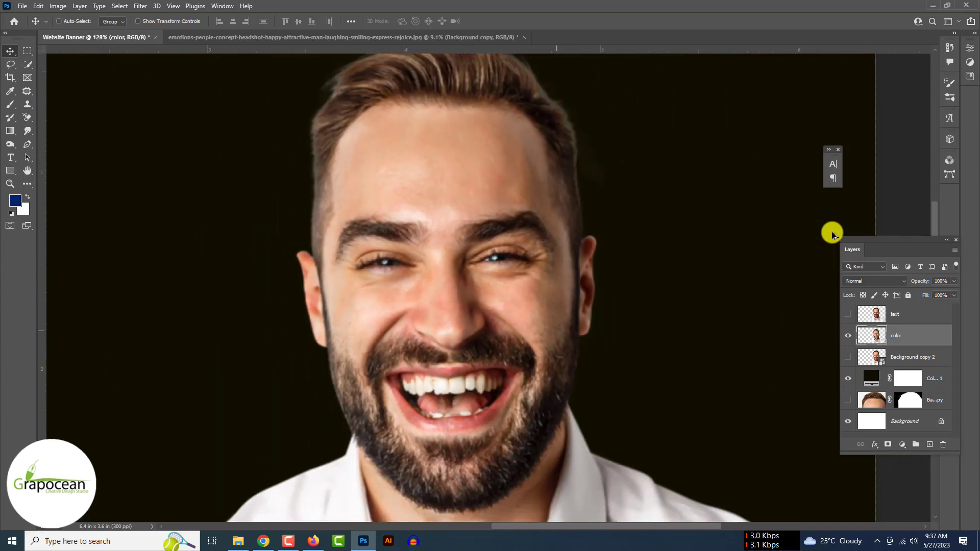
Convert the color layer to a Smart Object.
key("ctrl+plus")
key("ctrl+plus")
key("ctrl+plus")
key("ctrl+plus")
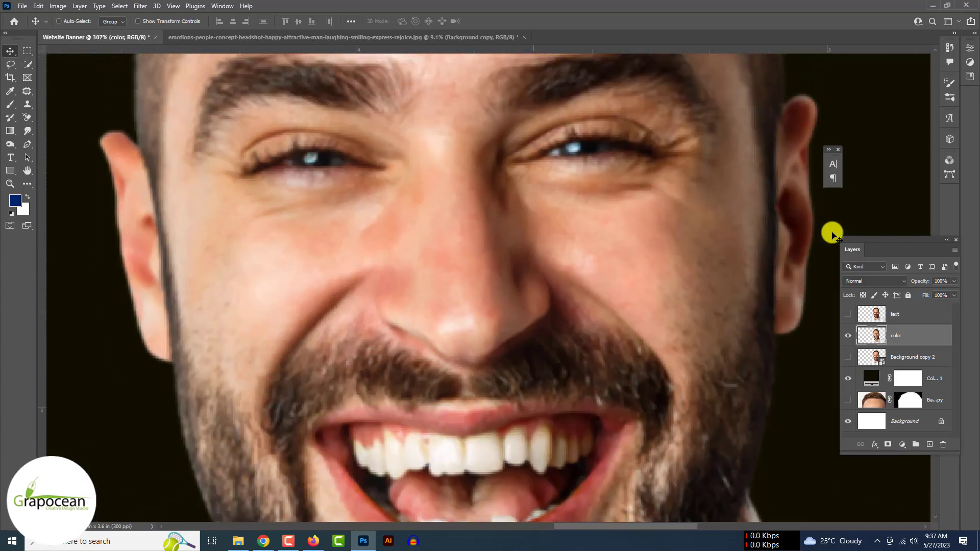
right_click(911, 334)
left_click(813, 240)
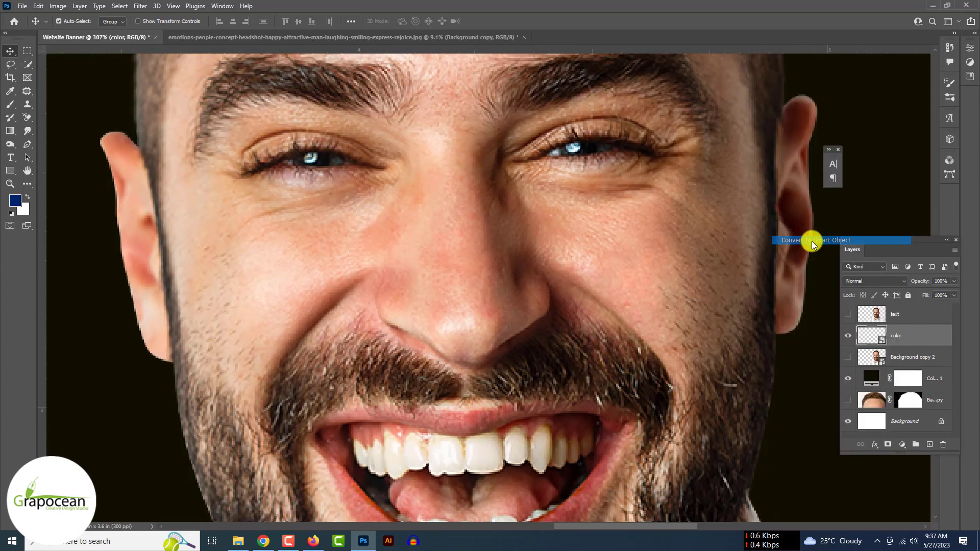
Apply a Gaussian Blur with a 0.9 pixel radius to the color Smart Object.
left_click(141, 8)
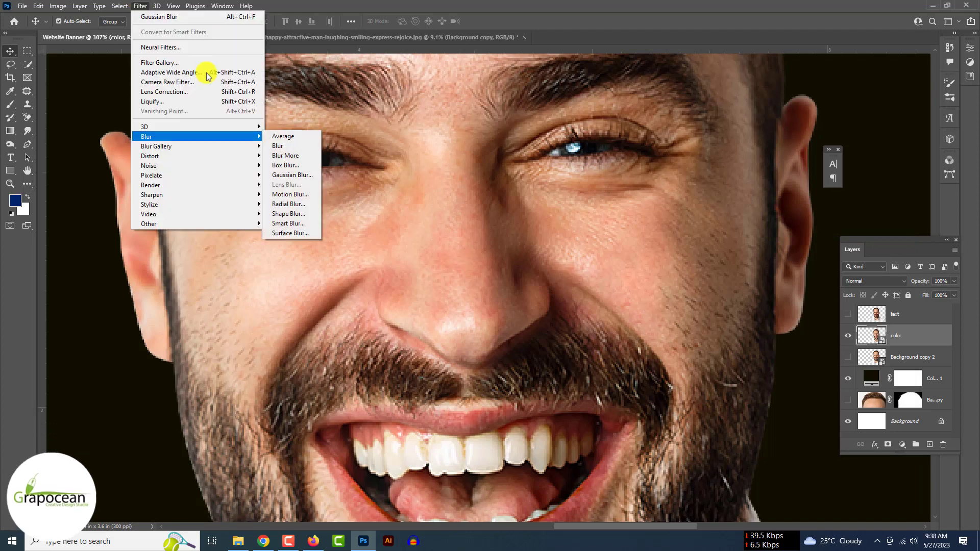
left_click(309, 176)
left_click_drag(707, 371, 708, 372)
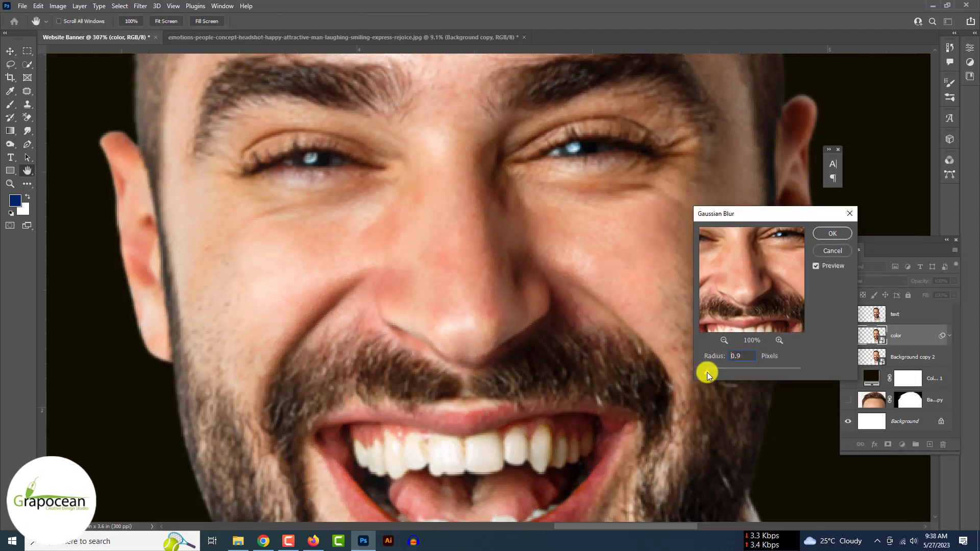
left_click(832, 236)
Use Apply Image on the text layer with the color layer as source layer, Subtract blending, Scale 2 and Offset 128.
left_click(904, 315)
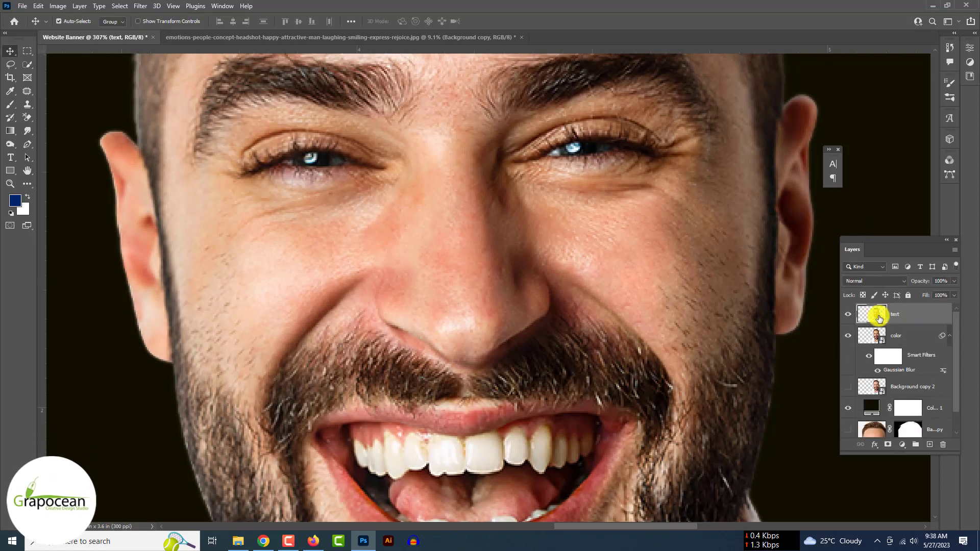
left_click(61, 9)
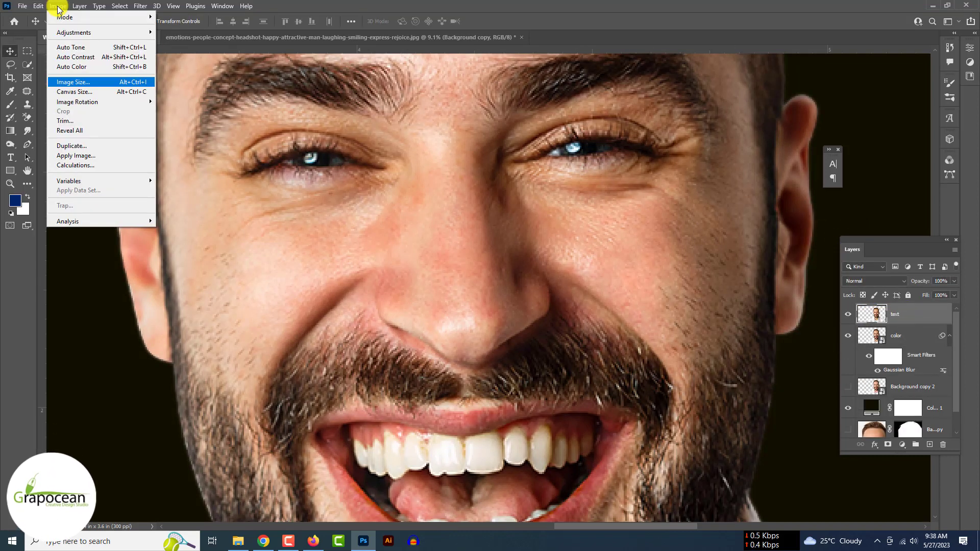
key("Down")
key("Down")
key("Down")
key("Down")
key("Down")
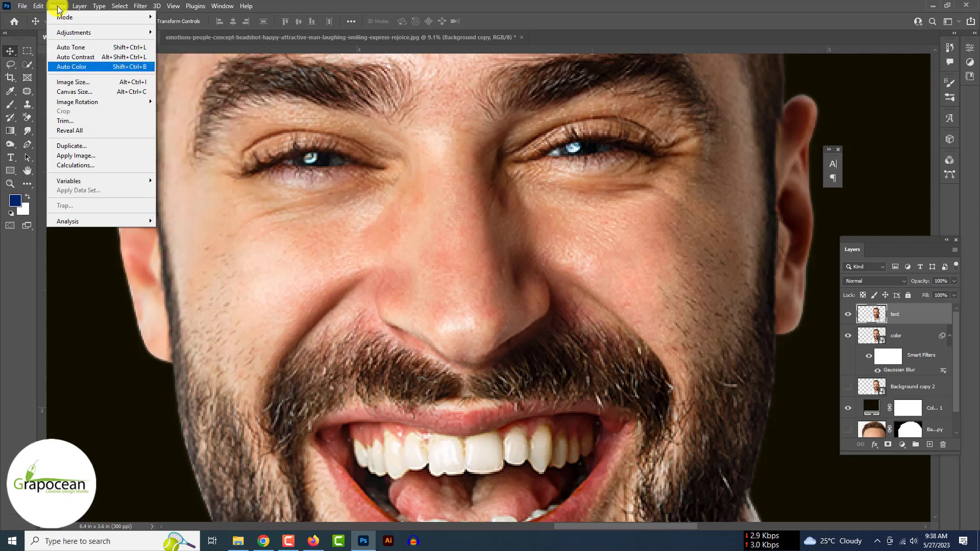
left_click(89, 156)
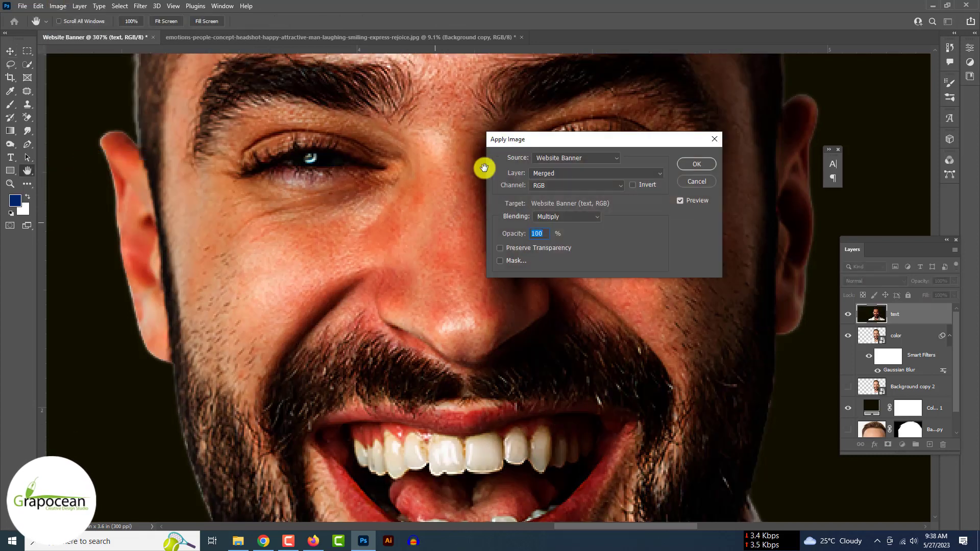
left_click(592, 173)
left_click(561, 210)
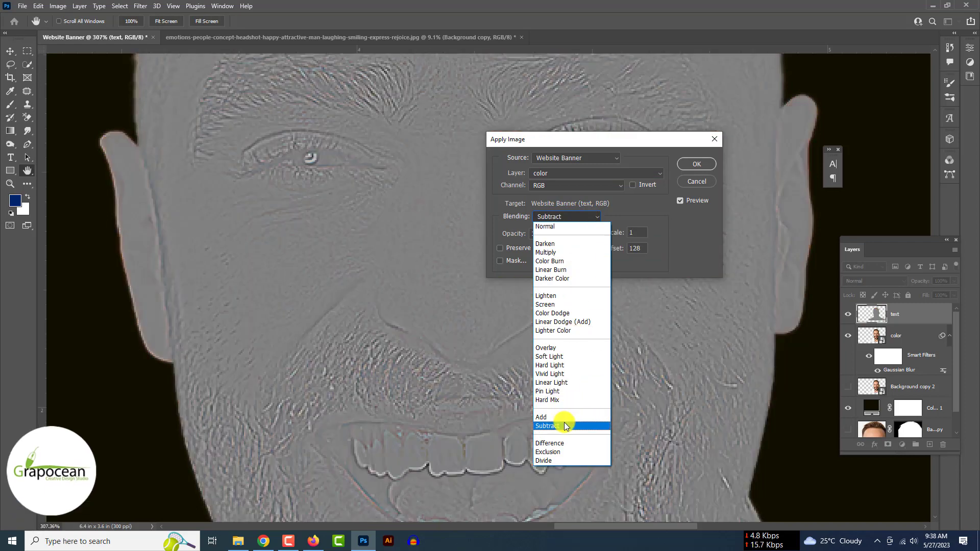
left_click(566, 423)
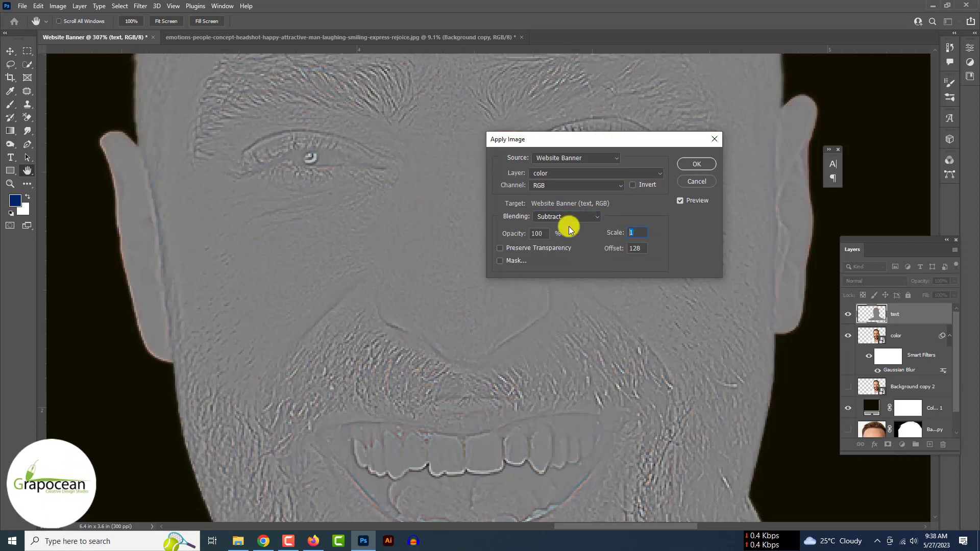
type("2")
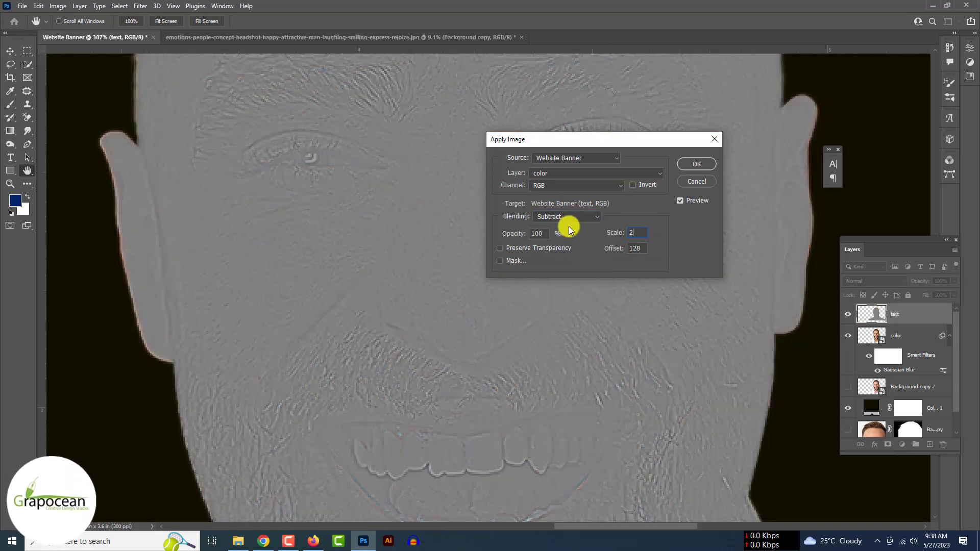
left_click(698, 164)
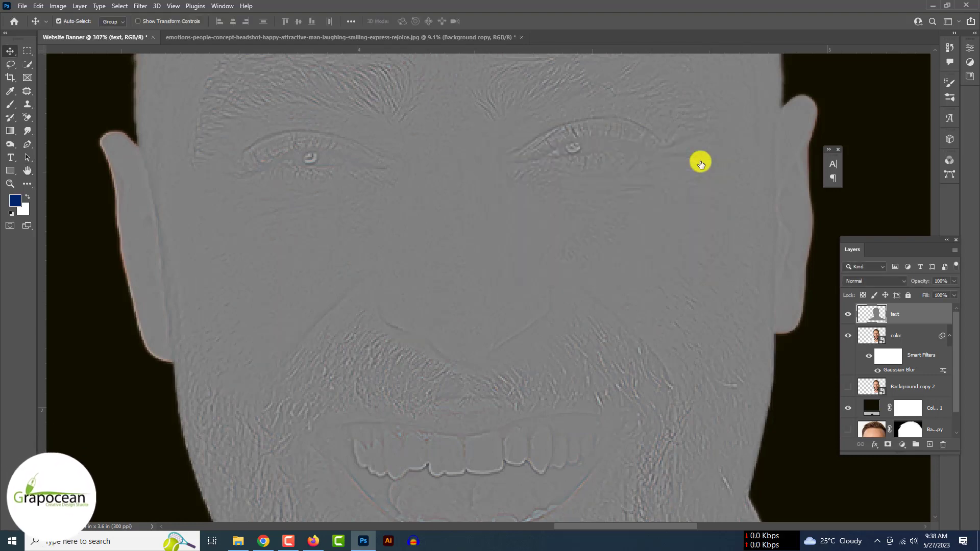
Set the text layer's blend mode to Linear Light.
left_click(879, 284)
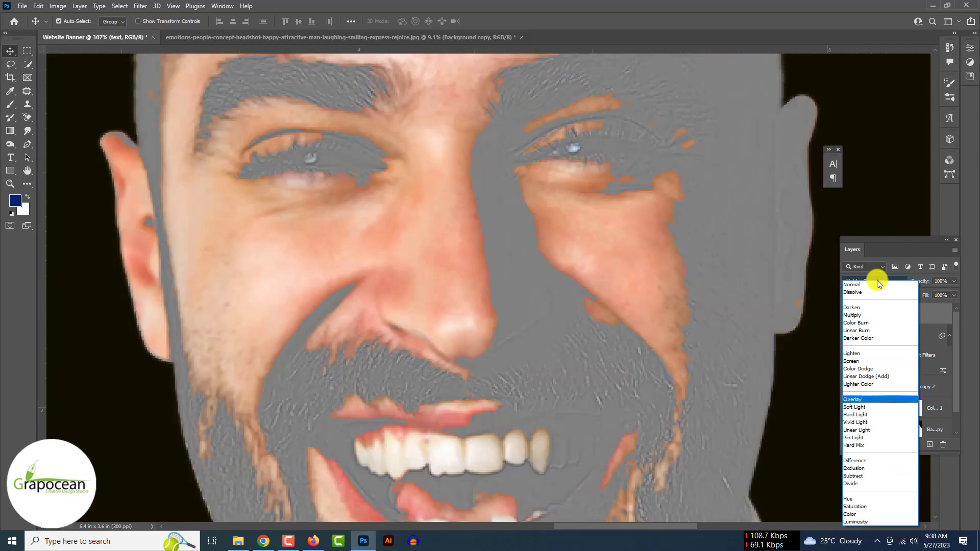
key("Up")
key("Up")
key("Up")
key("Up")
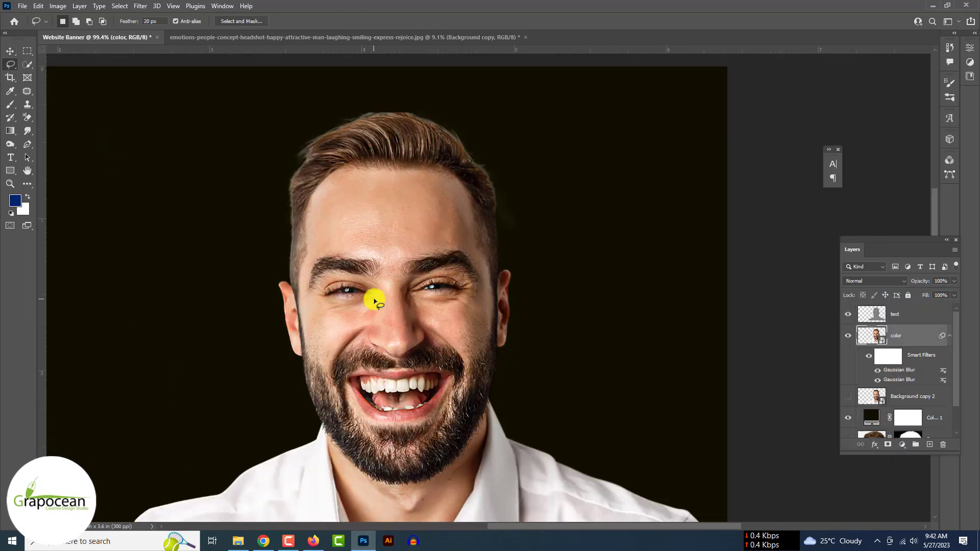
On the color layer, lasso the cheek below the left-hand eye, apply a 1.5 pixel Gaussian Blur and deselect.
mouse_move(312, 298)
left_mouse_down()
mouse_move(305, 343)
mouse_move(331, 356)
left_mouse_up()
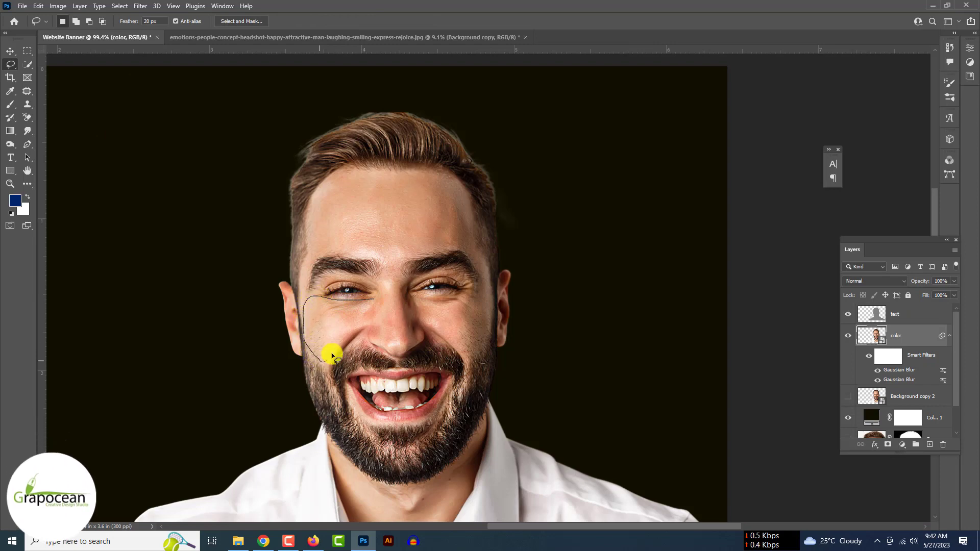
left_click(141, 5)
mouse_move(245, 145)
left_click(311, 175)
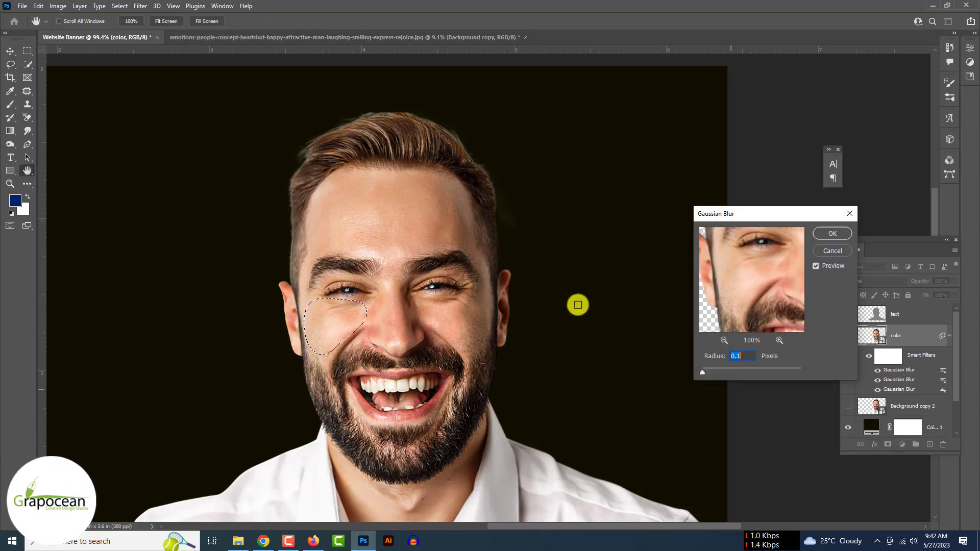
left_click_drag(713, 375, 708, 373)
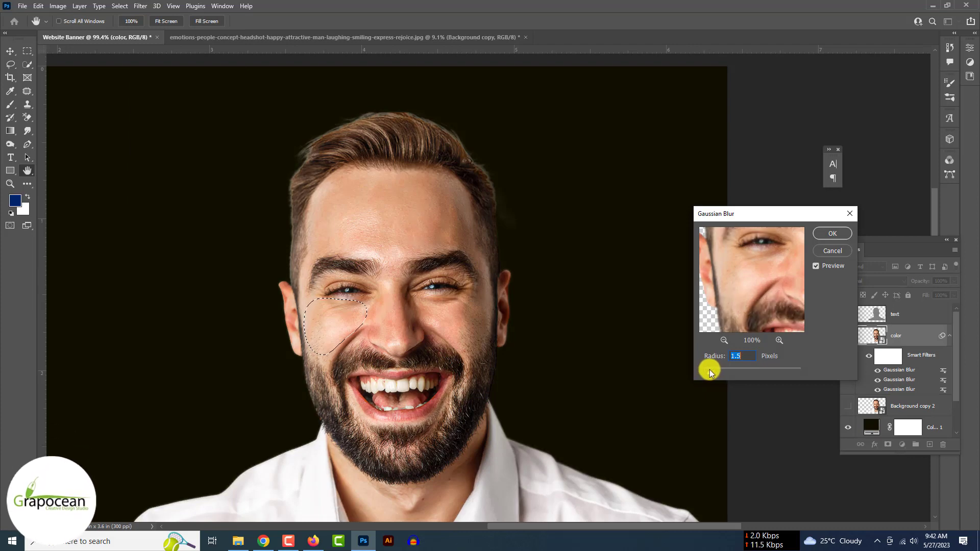
left_click(834, 238)
key("ctrl+d")
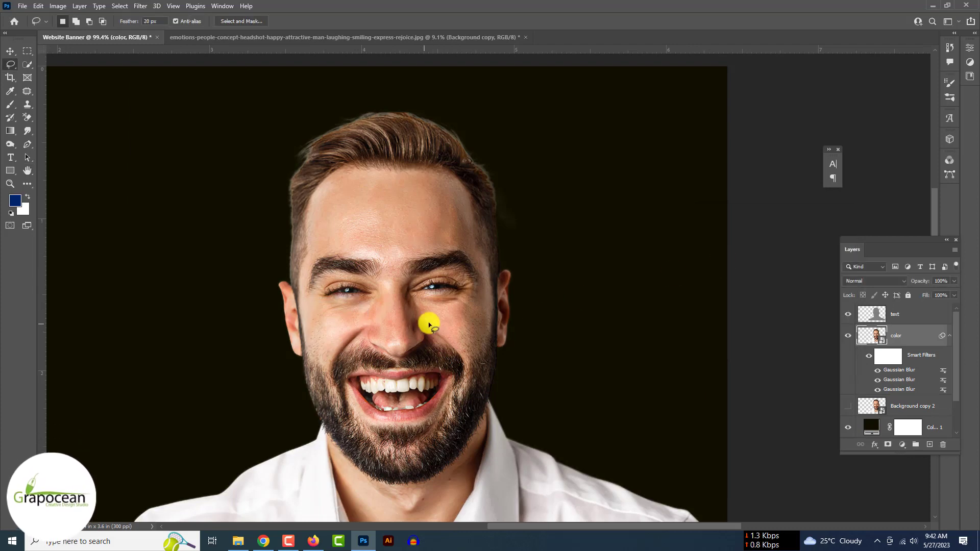
Lasso the cheek below the right-hand eye, smooth it with Gaussian Blur and deselect.
left_click_drag(438, 332, 412, 297)
left_click(140, 6)
mouse_move(148, 136)
left_click(288, 175)
left_click(835, 238)
key("ctrl+d")
scroll(414, 303, "down", 1)
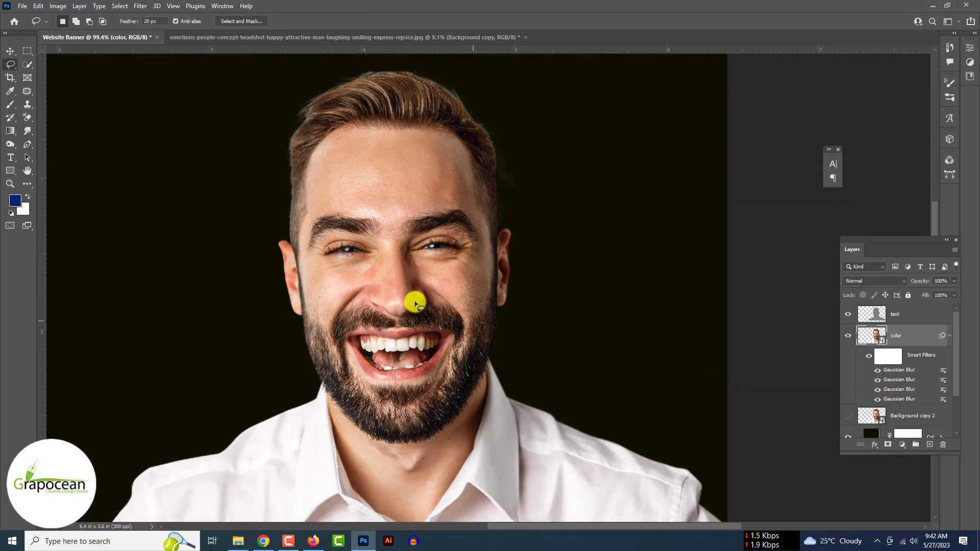
scroll(415, 304, "down", 5)
scroll(415, 304, "up", 5)
left_click_drag(445, 206, 414, 340)
left_click(145, 6)
left_click(289, 175)
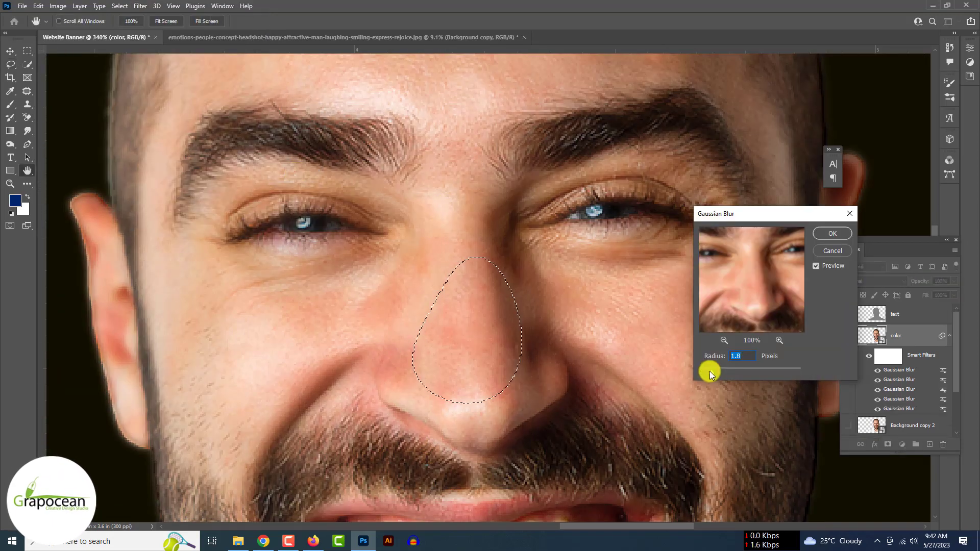
left_click_drag(709, 372, 691, 369)
left_click(832, 250)
Set the lasso feather to 4.4 px, reselect the whole nose and try a Gaussian Blur on it.
left_click_drag(129, 21, 103, 46)
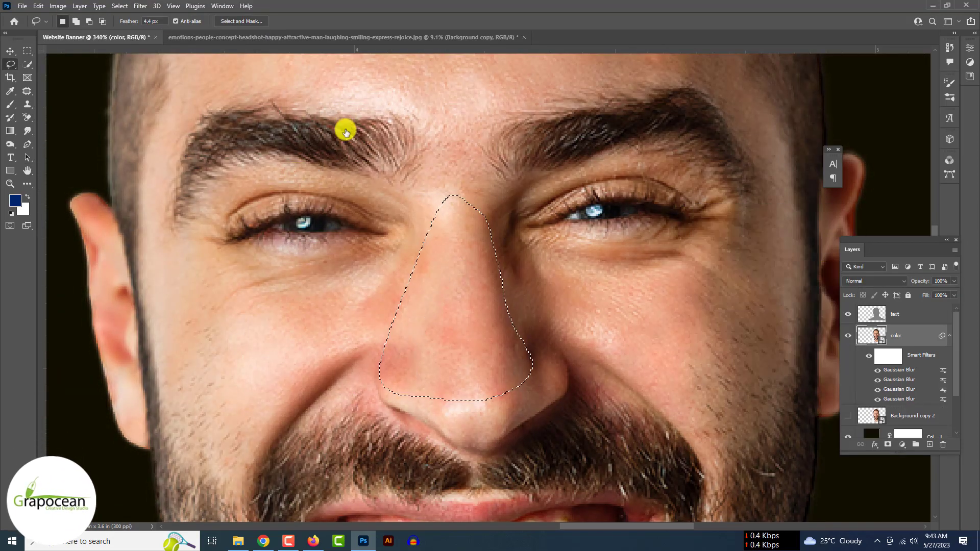
left_click(141, 6)
left_click(288, 175)
left_click_drag(703, 373, 724, 373)
left_click(833, 250)
Check the color layer's contribution to the portrait by hiding it and showing it again.
scroll(505, 364, "down", 5)
left_click(27, 51)
scroll(569, 416, "up", 2)
left_click(848, 336)
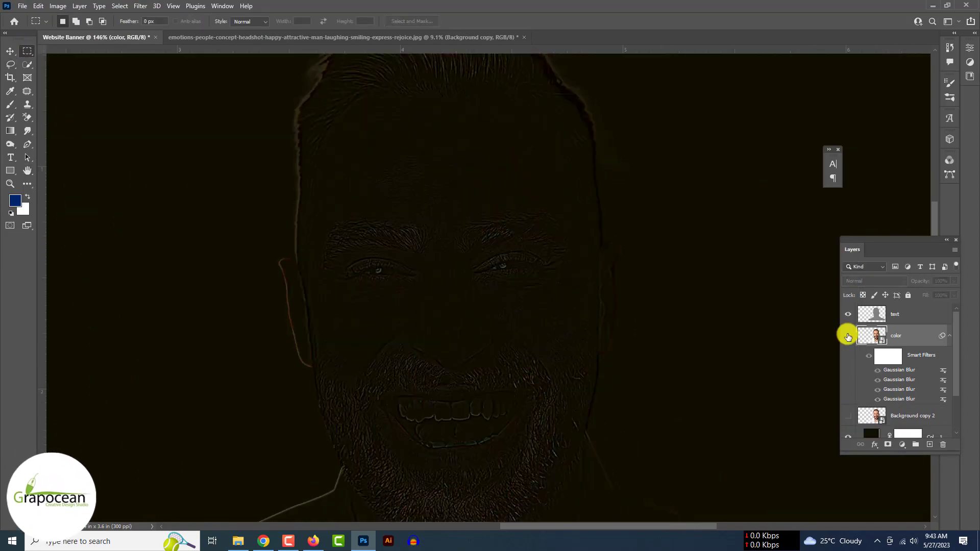
left_click(848, 336)
On the text layer, clone clean skin texture over the forehead with the Clone Stamp, sampling from nearby areas.
left_click(901, 314)
scroll(434, 184, "up", 4)
left_click(420, 157, "alt")
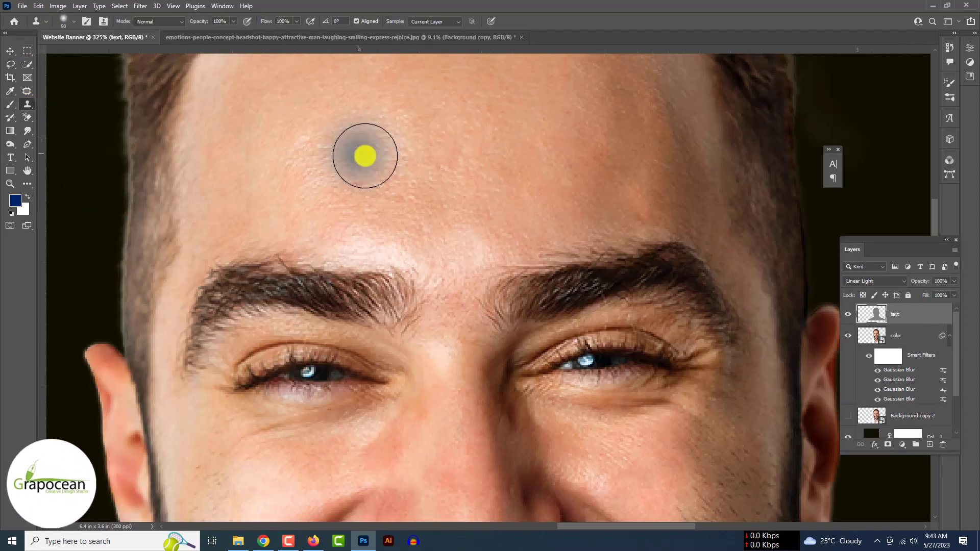
left_click(584, 210)
left_click(555, 162, "alt")
mouse_move(413, 134)
left_mouse_down()
mouse_move(397, 83)
mouse_move(379, 84)
left_mouse_up()
left_click_drag(430, 102, 447, 160)
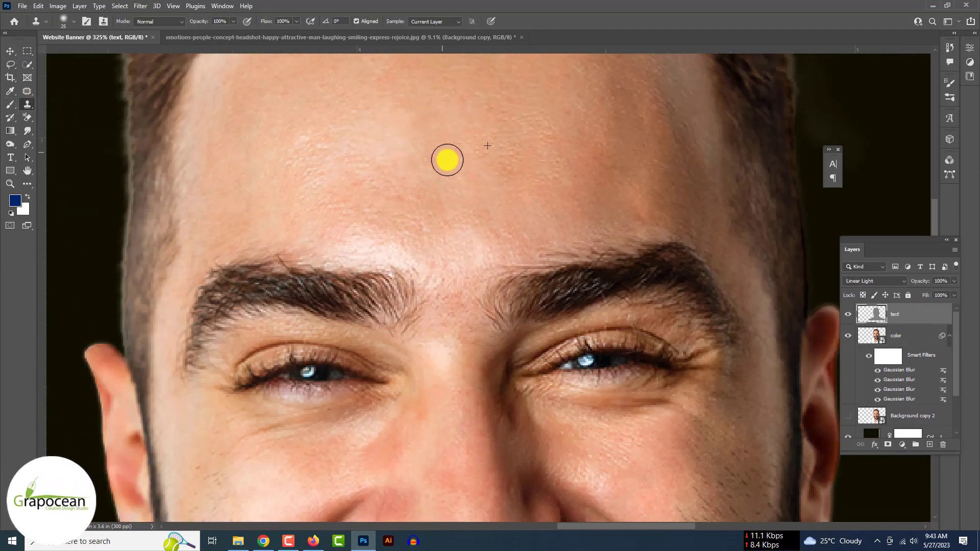
left_click(346, 153, "alt")
mouse_move(404, 136)
left_mouse_down()
mouse_move(453, 136)
mouse_move(427, 191)
left_mouse_up()
Rasterize the color layer together with its smart filters.
scroll(505, 148, "down", 6)
scroll(450, 187, "up", 5)
right_click(899, 336)
left_click(839, 276)
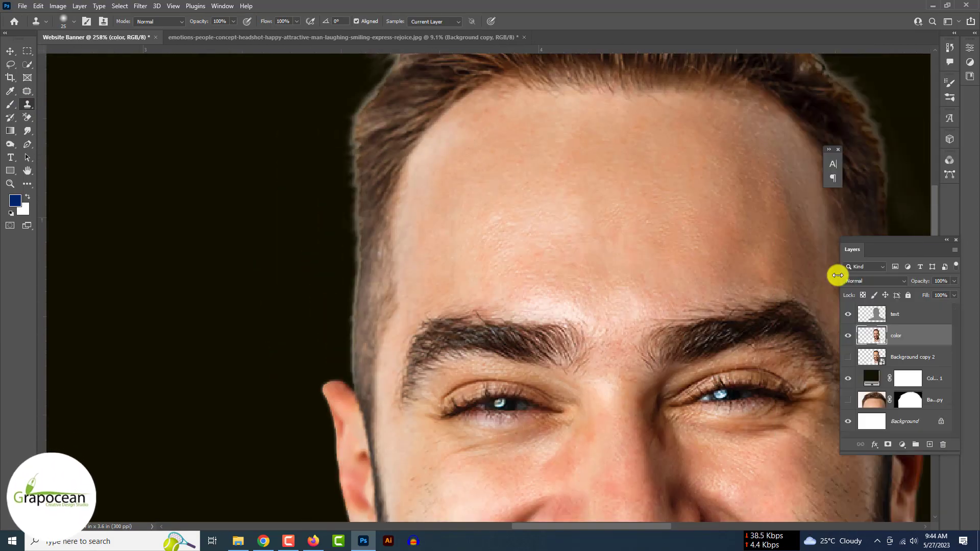
Lasso the left edge of the forehead along the hairline, smooth it with Gaussian Blur and deselect.
scroll(654, 343, "down", 1)
left_click(11, 65)
left_click(140, 7)
mouse_move(148, 136)
left_click(292, 174)
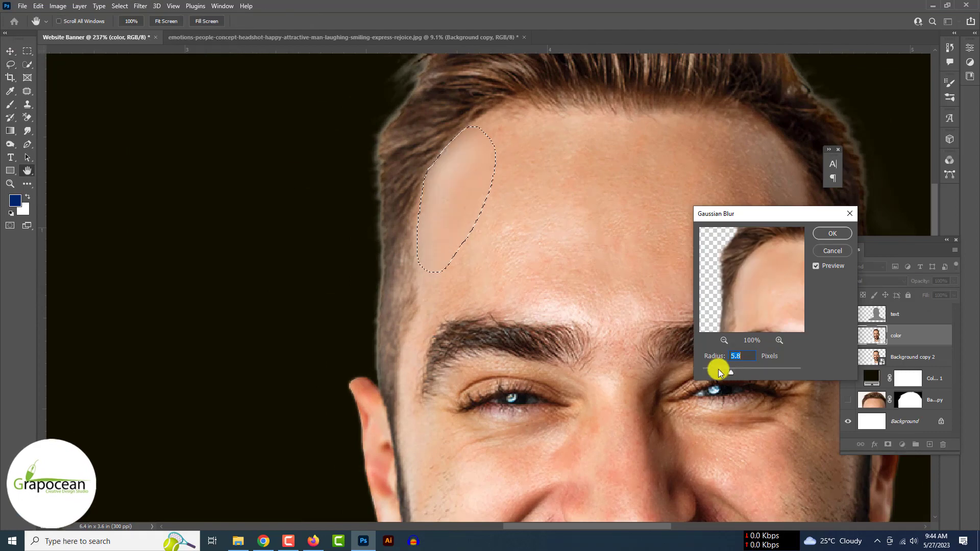
left_click(832, 233)
key("ctrl+d")
Lasso the opposite side of the forehead near the hairline, smooth it with Gaussian Blur and deselect.
scroll(531, 230, "down", 5)
scroll(694, 178, "up", 5)
mouse_move(640, 165)
left_mouse_down()
mouse_move(675, 333)
mouse_move(639, 165)
left_mouse_up()
left_click(140, 6)
left_click(292, 174)
left_click(832, 233)
key("ctrl+d")
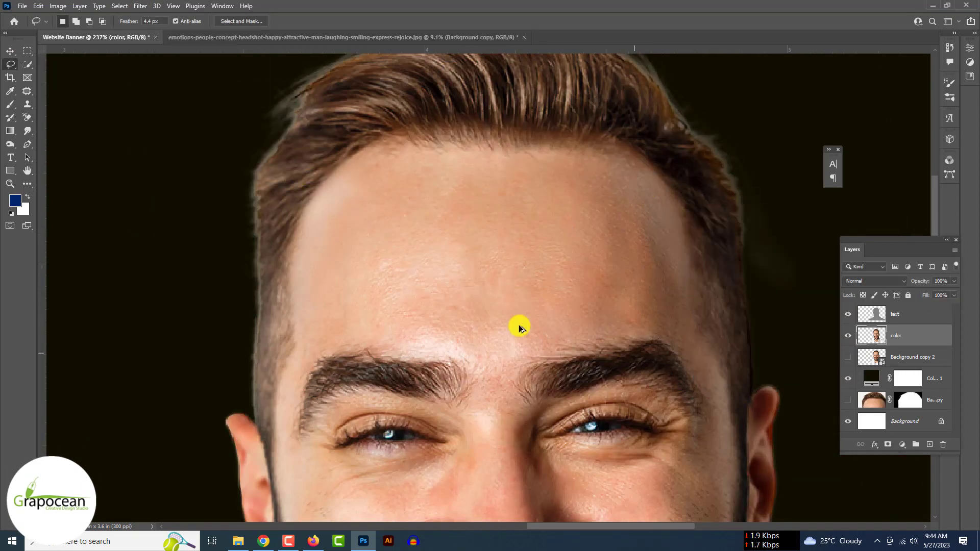
Lasso the middle of the forehead, smooth its skin tones with Gaussian Blur and deselect.
left_click_drag(595, 212, 603, 219)
left_click(140, 6)
left_click(292, 174)
left_click(832, 233)
key("ctrl+d")
scroll(180, 291, "down", 5)
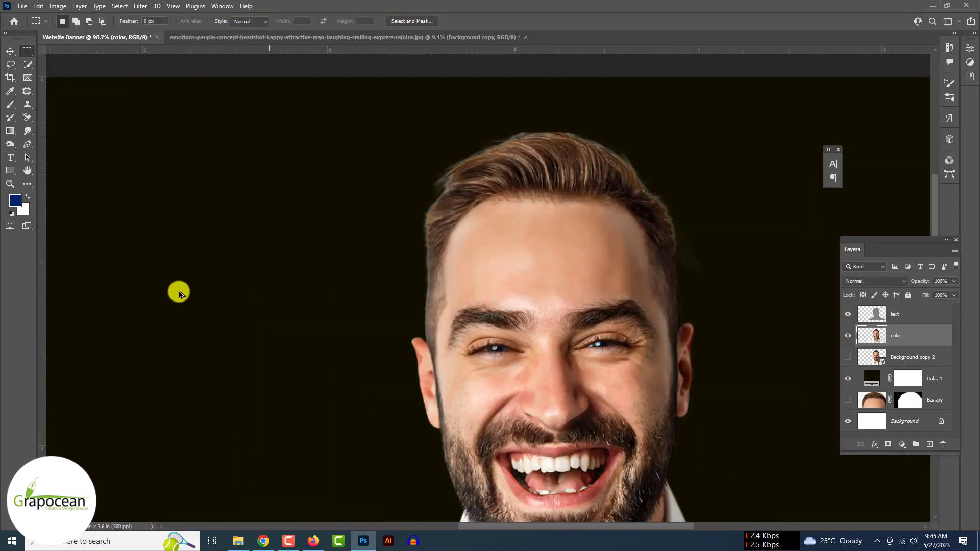
Lasso the left-hand temple and cheek around the eye, soften the area with Gaussian Blur and deselect.
scroll(179, 291, "up", 6)
mouse_move(382, 166)
left_mouse_down()
mouse_move(383, 428)
mouse_move(490, 284)
mouse_move(383, 263)
left_mouse_up()
left_click(140, 6)
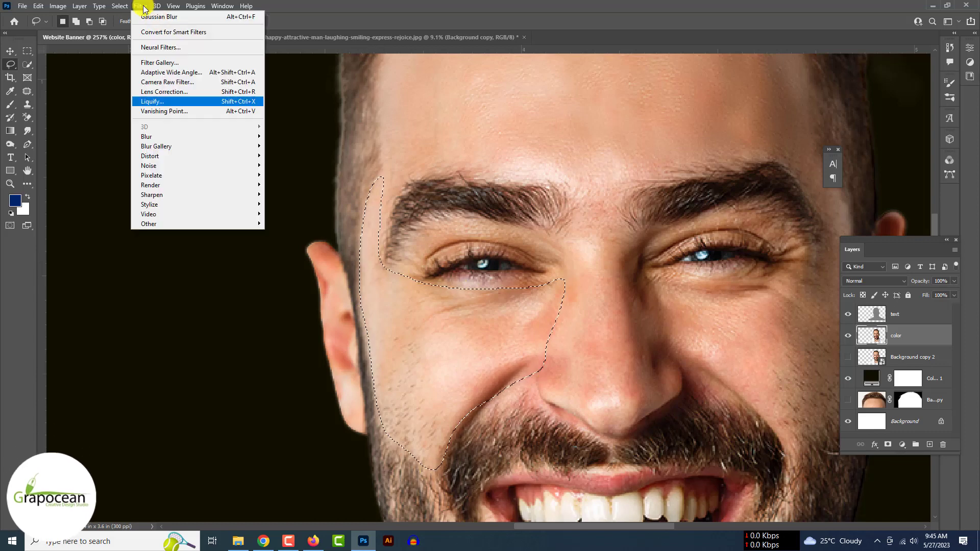
mouse_move(148, 136)
left_click(292, 174)
left_click(832, 233)
left_click(27, 51)
left_click(147, 258)
Lasso the right-hand temple and cheek around the eye, soften the area with Gaussian Blur and deselect.
scroll(147, 259, "down", 4)
scroll(638, 301, "up", 2)
left_click(11, 65)
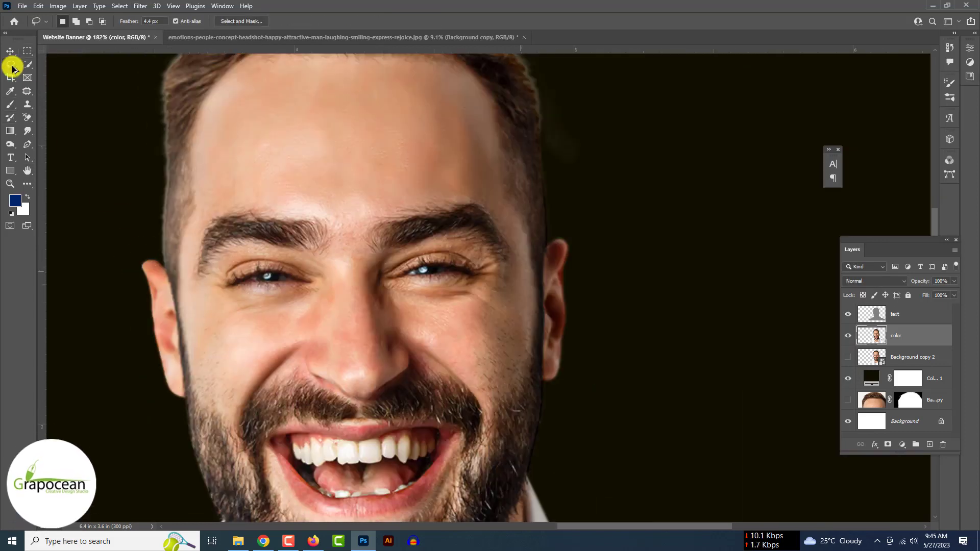
scroll(606, 286, "up", 3)
mouse_move(455, 177)
left_mouse_down()
mouse_move(434, 291)
mouse_move(526, 398)
mouse_move(455, 176)
left_mouse_up()
left_click(141, 6)
left_click(292, 174)
left_click(832, 232)
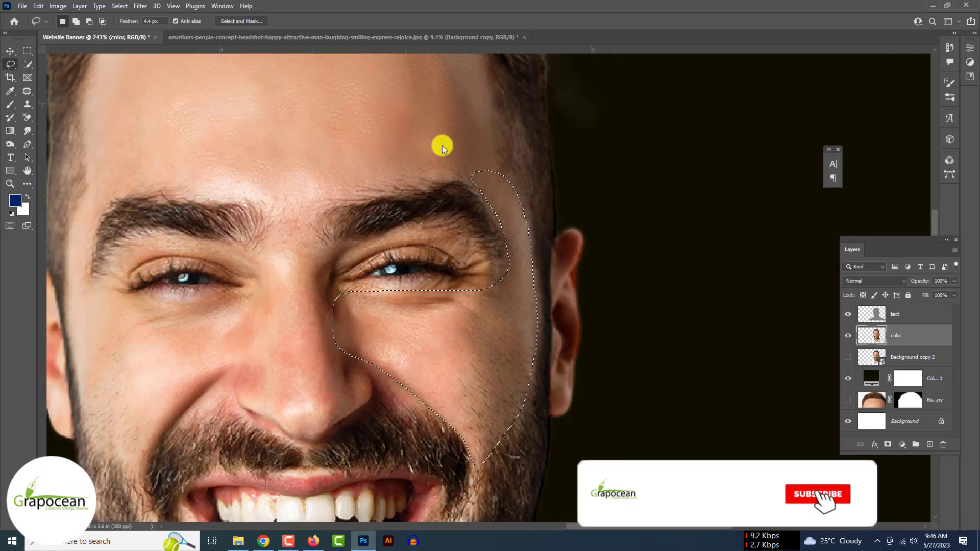
key("ctrl+d")
Lasso the whole nose on the color layer and apply a Gaussian Blur with a 2.0 pixel radius.
scroll(442, 145, "down", 5)
scroll(333, 245, "up", 5)
mouse_move(442, 266)
left_mouse_down()
mouse_move(520, 411)
mouse_move(443, 266)
left_mouse_up()
left_click(141, 6)
mouse_move(252, 134)
left_click(292, 174)
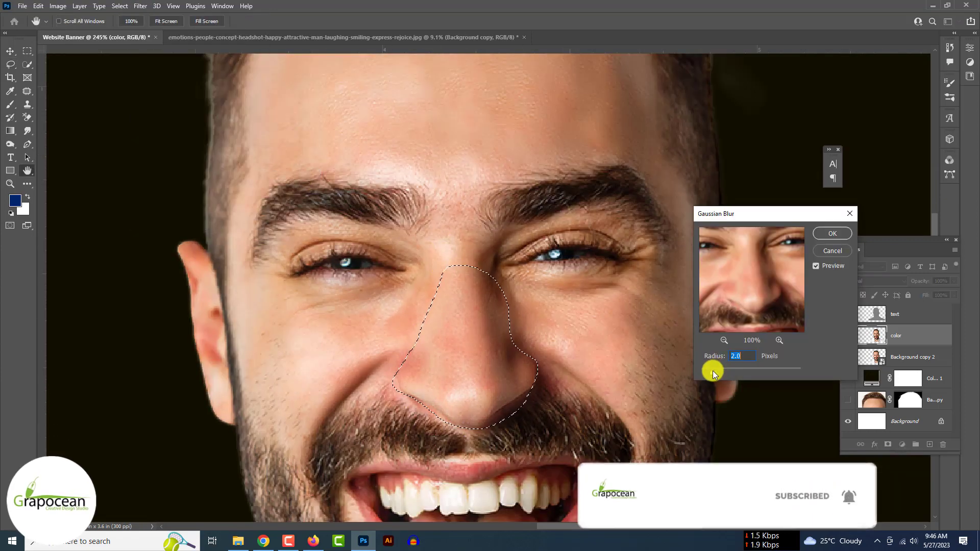
left_click(832, 232)
left_click(27, 51)
Lasso the right-hand upper eyelid between lashes and eyebrow and smooth it with Gaussian Blur.
scroll(367, 341, "down", 5)
scroll(474, 368, "up", 6)
left_click(11, 65)
mouse_move(500, 352)
left_mouse_down()
mouse_move(394, 390)
mouse_move(500, 353)
left_mouse_up()
left_click(141, 6)
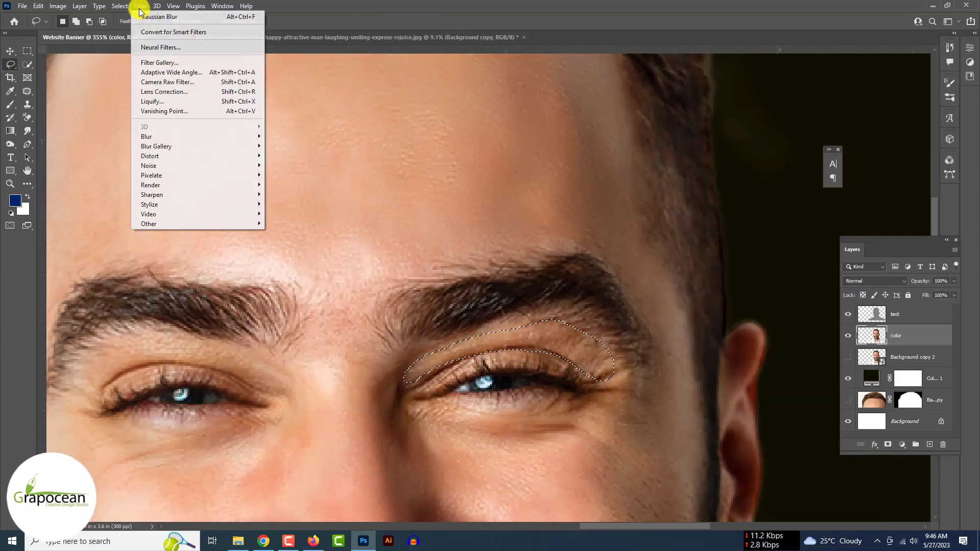
mouse_move(253, 136)
left_click(292, 174)
left_click(832, 233)
Lasso the left-hand upper eyelid, apply a 3.7 pixel Gaussian Blur and deselect.
left_click_drag(279, 373, 139, 339)
left_click(141, 6)
left_click(292, 174)
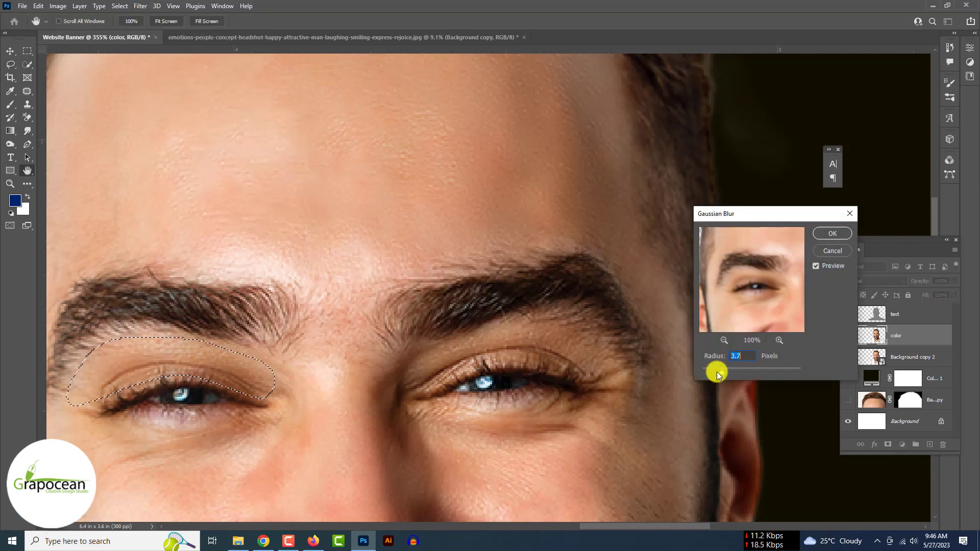
left_click(832, 233)
left_click(27, 51)
left_click(263, 239)
scroll(263, 238, "down", 5)
scroll(263, 238, "up", 5)
scroll(263, 238, "down", 6)
scroll(360, 248, "up", 6)
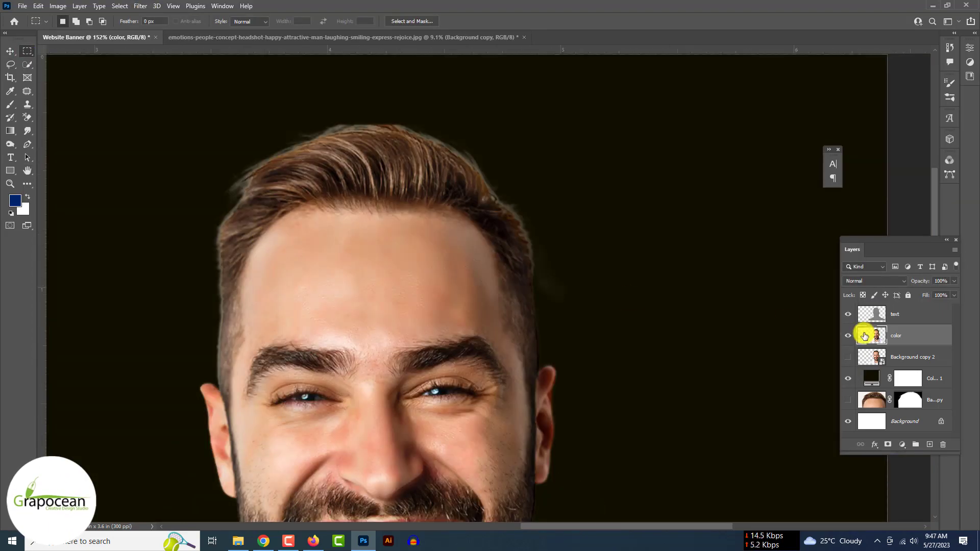
Group the color and text layers, and add a merged smart object copy of that group above it.
left_click(871, 315, "shift")
key("ctrl+e")
key("ctrl+g")
key("ctrl+shift+e")
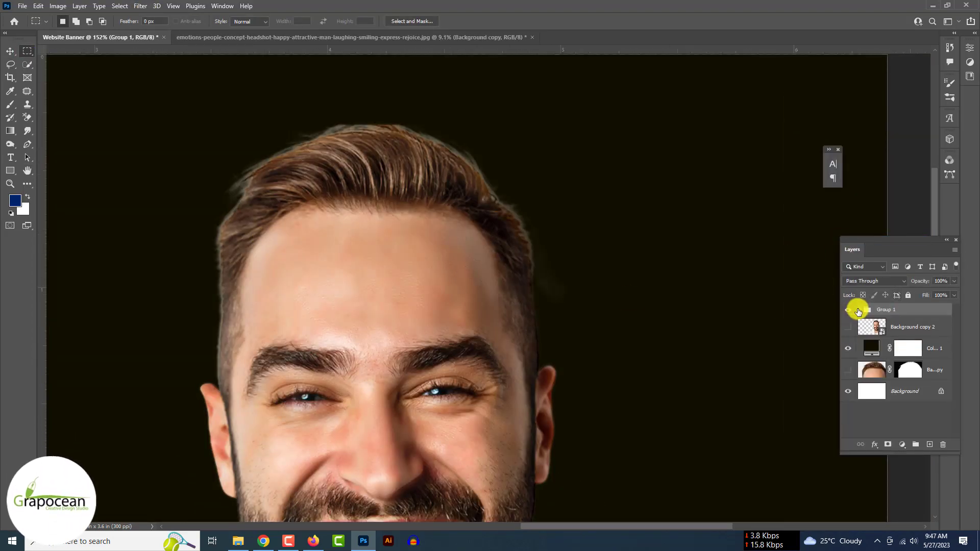
key("ctrl+z")
left_click(860, 310)
key("ctrl+j")
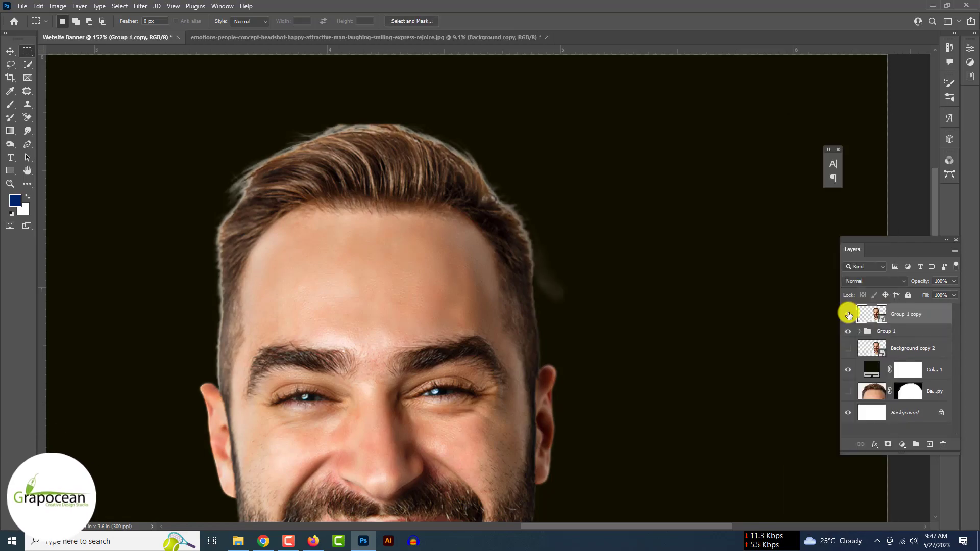
left_click(848, 314)
left_click(849, 315)
Add a Levels adjustment above the merged group copy and brighten its midtones and highlights.
scroll(216, 269, "up", 4)
left_click(902, 445)
left_click(937, 308)
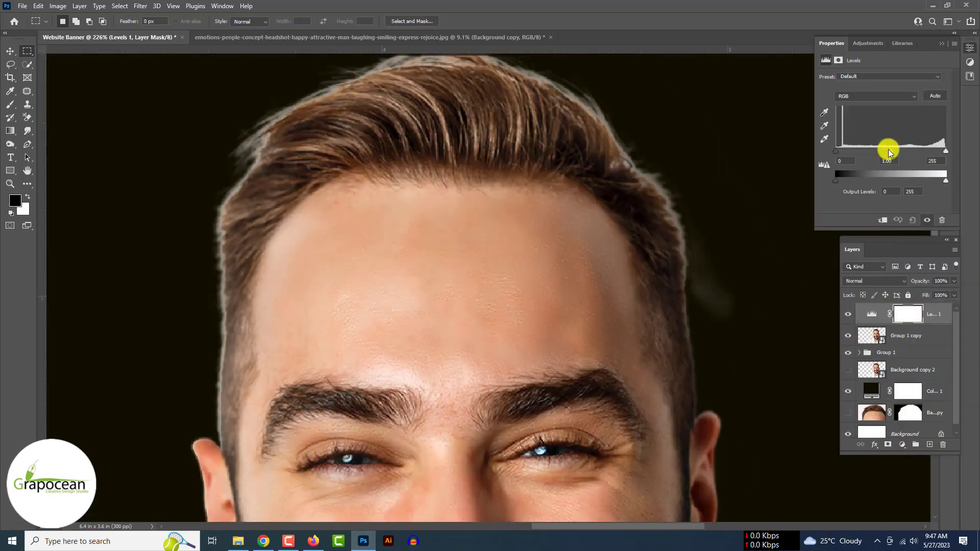
left_click_drag(891, 152, 864, 152)
mouse_move(946, 152)
left_mouse_down()
mouse_move(921, 154)
mouse_move(933, 154)
left_mouse_up()
Combine the Levels adjustment and the merged group copy into one smart object.
left_click(937, 335, "shift")
right_click(939, 335)
left_click(871, 241)
left_click(888, 445)
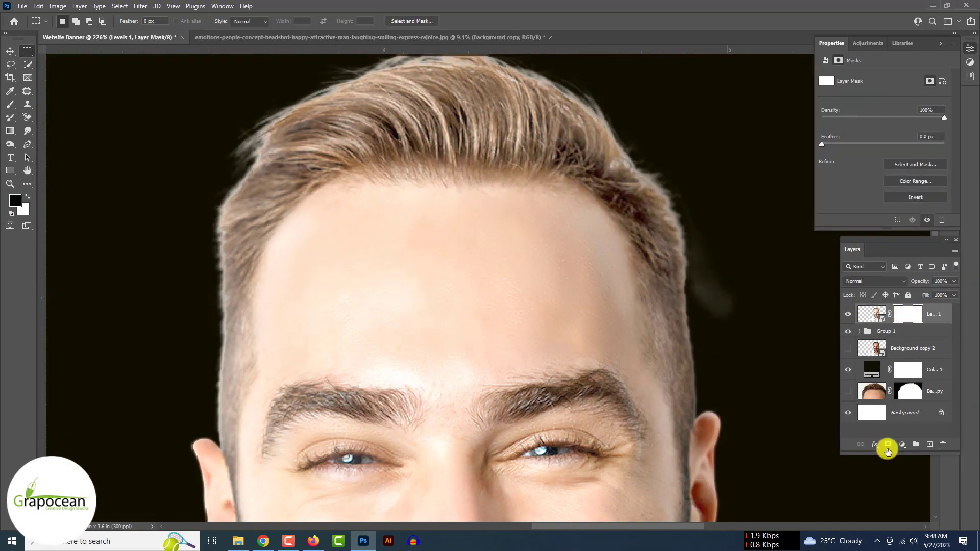
key("ctrl+z")
Adjust the Blend If ranges of the Levels 1 smart object to limit the brightening to the lighter tones.
double_click(939, 315)
left_click_drag(849, 460, 848, 461)
left_click_drag(720, 460, 805, 460)
left_click_drag(721, 482, 835, 482)
left_click_drag(719, 482, 808, 481)
left_click(938, 302)
Add an inverted black mask to the Levels 1 layer and brush the brightening back in over the face.
left_click(888, 445)
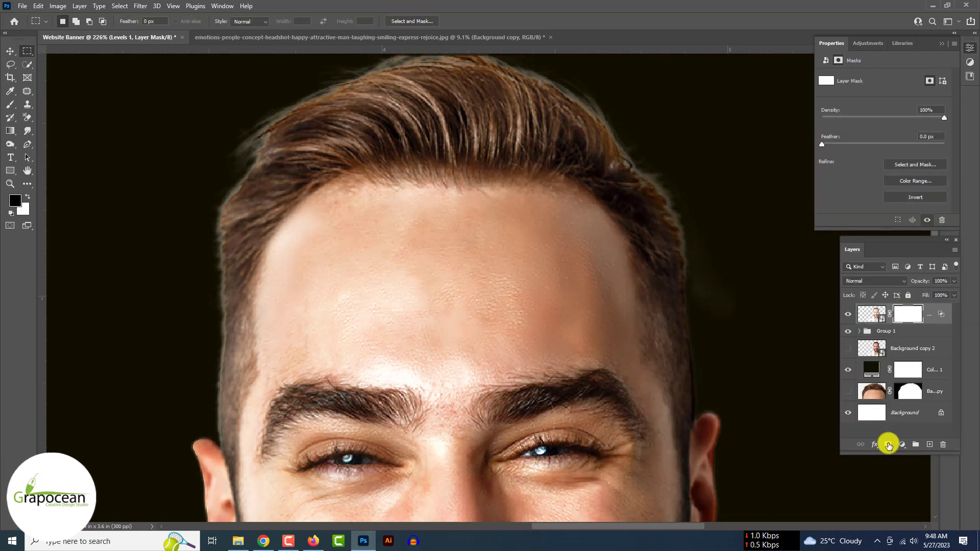
key("ctrl+i")
left_click(11, 104)
left_click_drag(178, 24, 173, 25)
key("x")
left_click_drag(445, 379, 363, 308)
scroll(310, 221, "down", 2)
mouse_move(438, 314)
left_mouse_down()
mouse_move(438, 287)
mouse_move(482, 454)
left_mouse_up()
scroll(424, 396, "down", 3)
left_click_drag(378, 432, 459, 434)
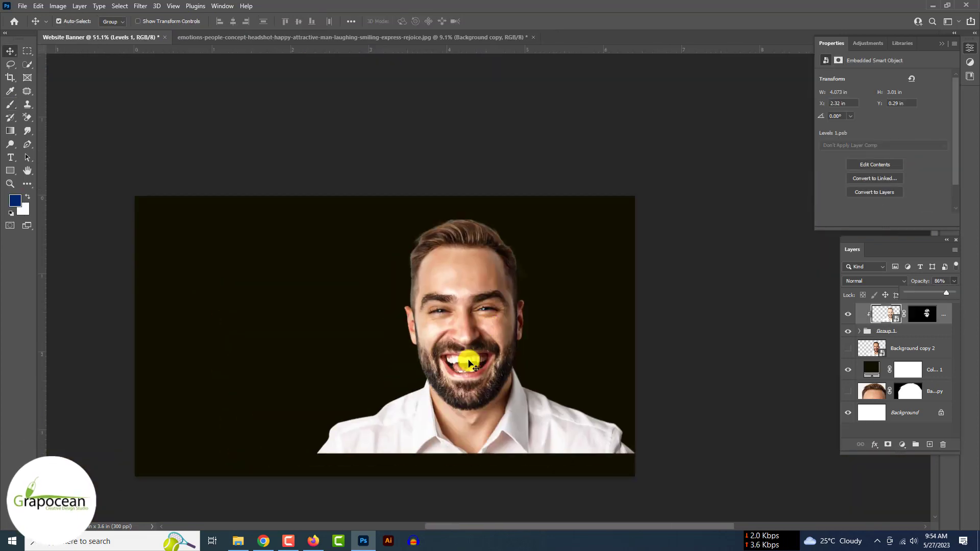
Add a mask to Group 1 and fade the shirt's lower edge into the background with a large black brush.
scroll(796, 321, "up", 2)
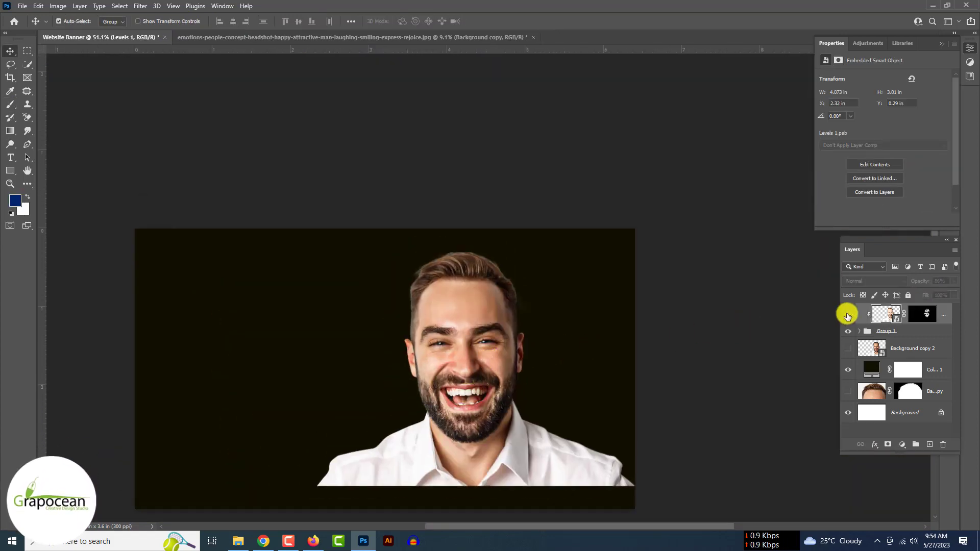
left_click(872, 332)
left_click(888, 445)
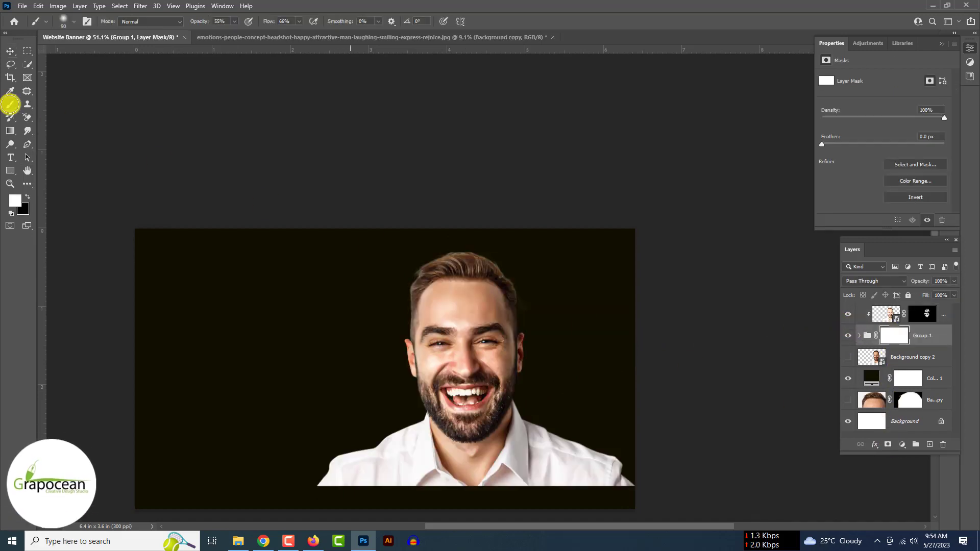
key("bracketright")
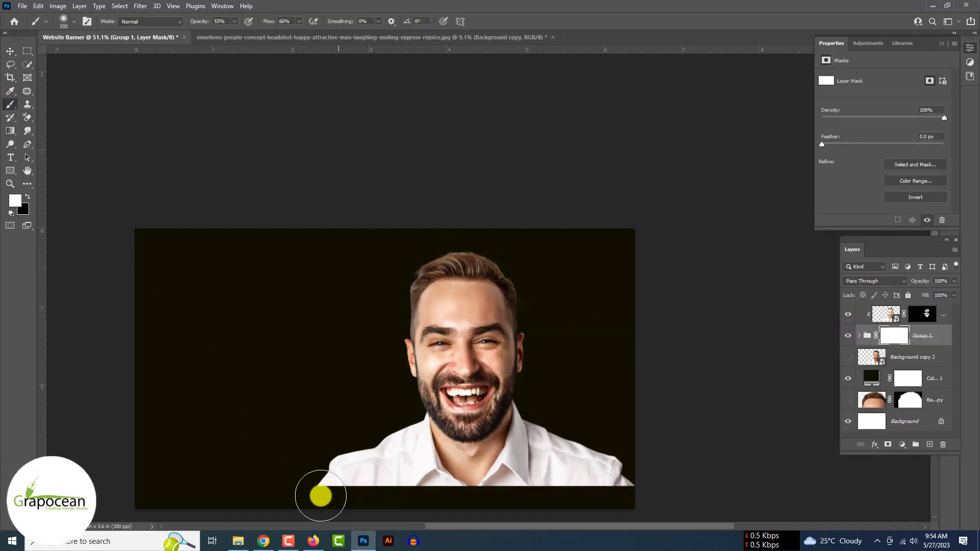
mouse_move(282, 497)
left_mouse_down()
mouse_move(339, 501)
mouse_move(319, 490)
left_mouse_up()
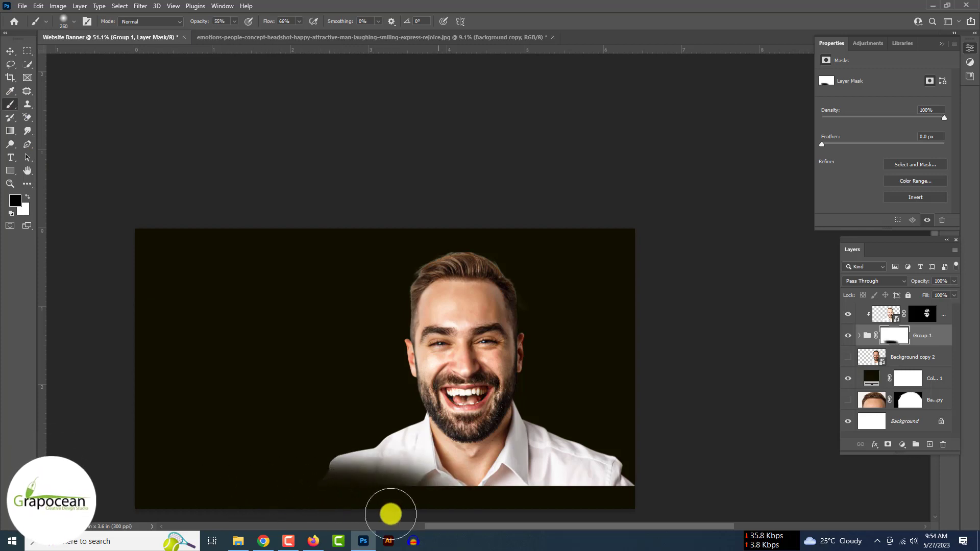
mouse_move(384, 504)
left_mouse_down()
mouse_move(531, 507)
mouse_move(559, 503)
mouse_move(456, 500)
mouse_move(618, 489)
mouse_move(527, 495)
mouse_move(511, 511)
mouse_move(668, 504)
mouse_move(598, 495)
mouse_move(541, 516)
mouse_move(373, 495)
mouse_move(466, 481)
mouse_move(627, 487)
left_mouse_up()
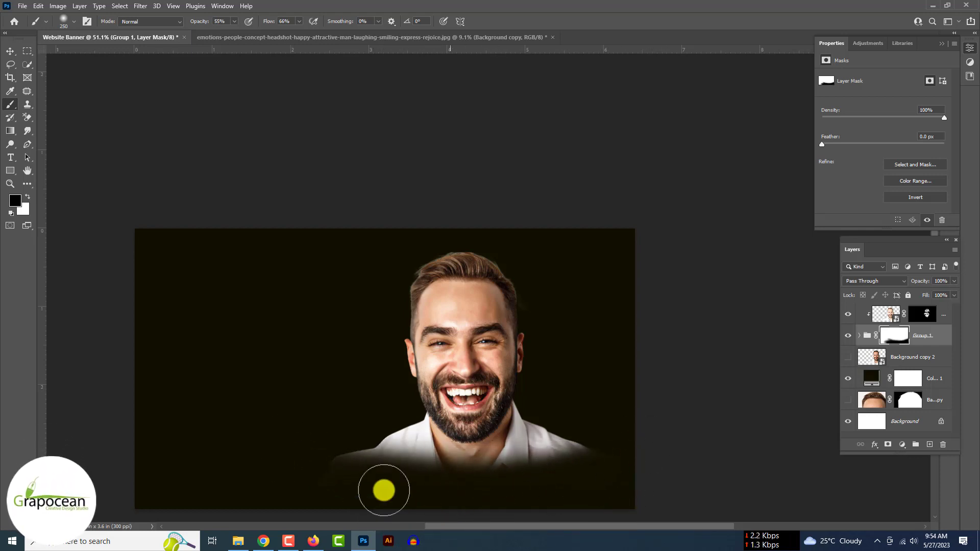
Refine the shirt fade on the Group 1 mask with the brush at 26% opacity and 52% flow.
key("x")
left_click_drag(584, 457, 536, 457)
key("ctrl+z")
left_click_drag(269, 21, 261, 22)
left_click_drag(199, 21, 184, 23)
left_click_drag(587, 462, 541, 462)
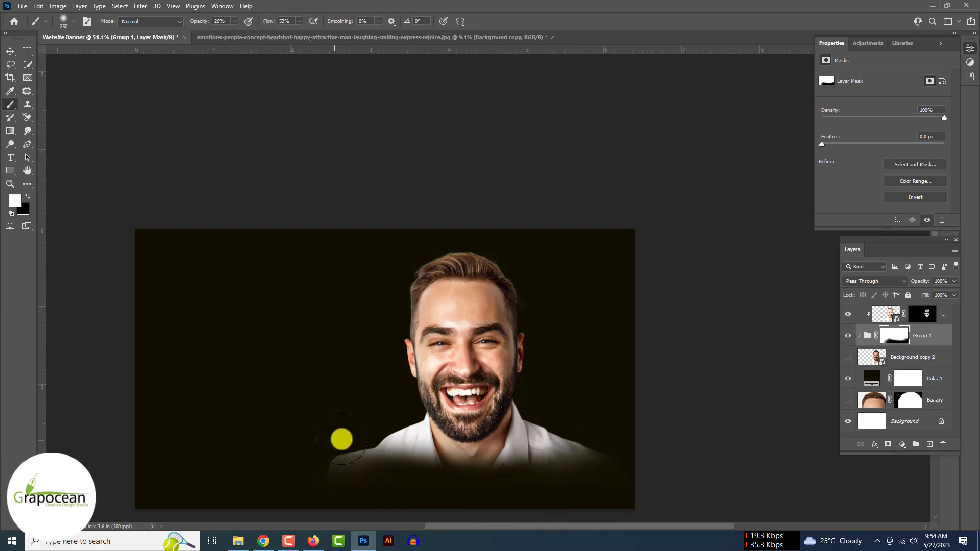
left_click_drag(342, 440, 384, 440)
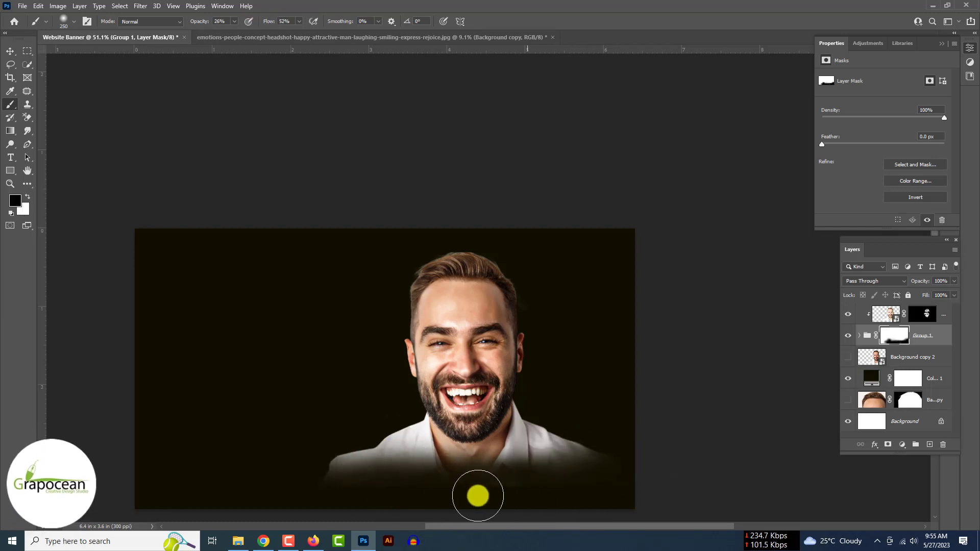
scroll(477, 495, "up", 3)
scroll(357, 495, "down", 2)
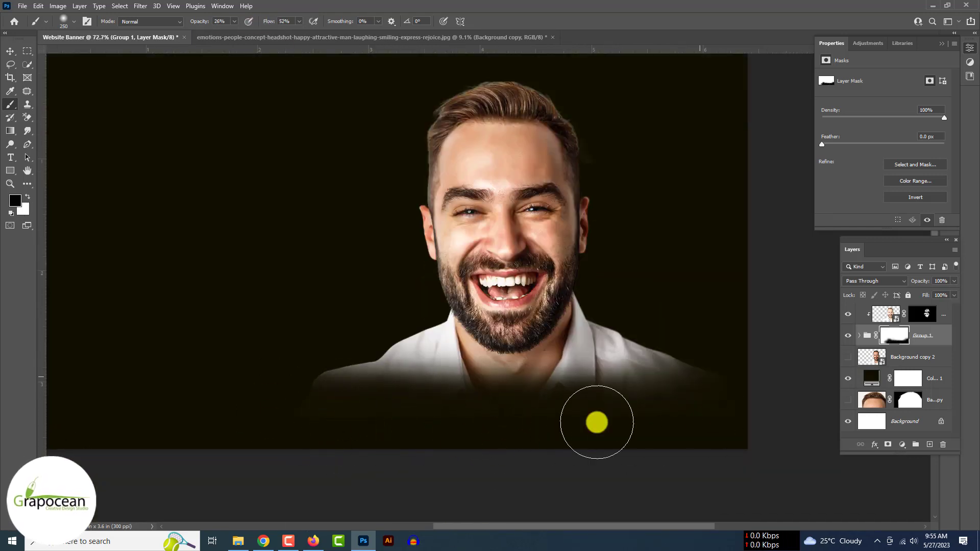
left_click_drag(597, 423, 653, 385)
scroll(521, 437, "down", 4)
scroll(505, 342, "up", 4)
Add a Vibrance adjustment above the Levels 1 layer and adjust its vibrance and saturation.
left_click(10, 51)
scroll(531, 351, "up", 7)
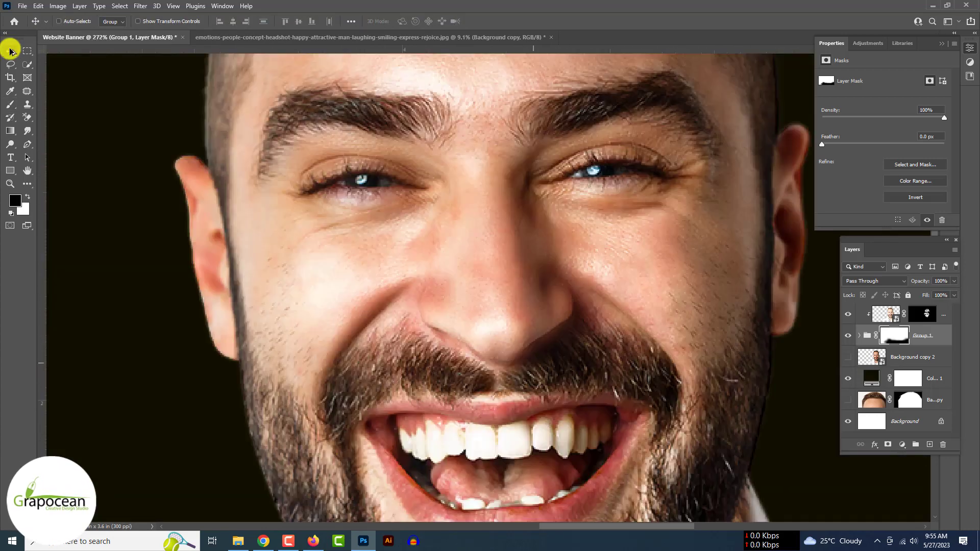
scroll(538, 393, "down", 6)
left_click(943, 314)
left_click(903, 445)
left_click(930, 341)
left_click_drag(883, 88, 882, 88)
left_click_drag(884, 108, 877, 108)
left_click_drag(884, 89, 892, 91)
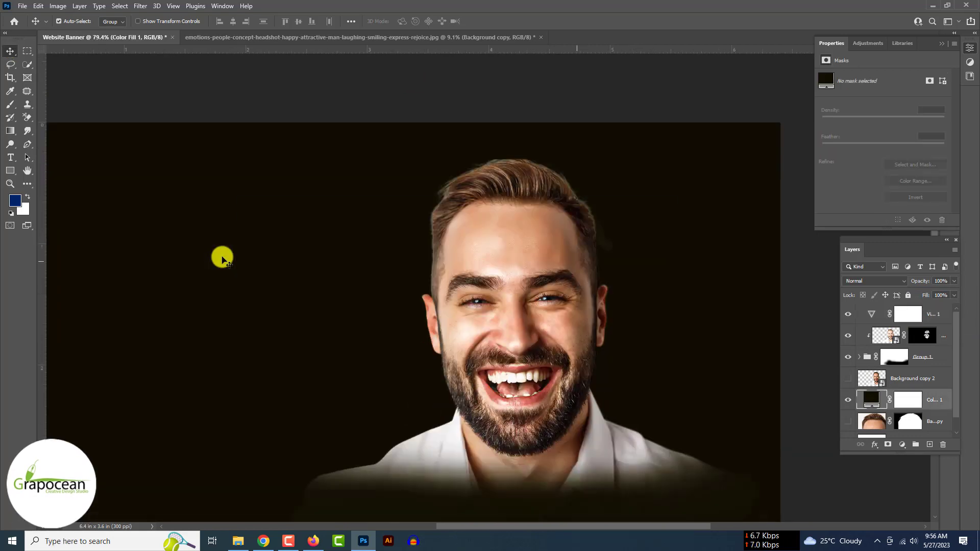
Set the brush to 58% opacity and 34% flow, and rework the neck and shirt fade on the Group 1 mask.
scroll(475, 282, "up", 5)
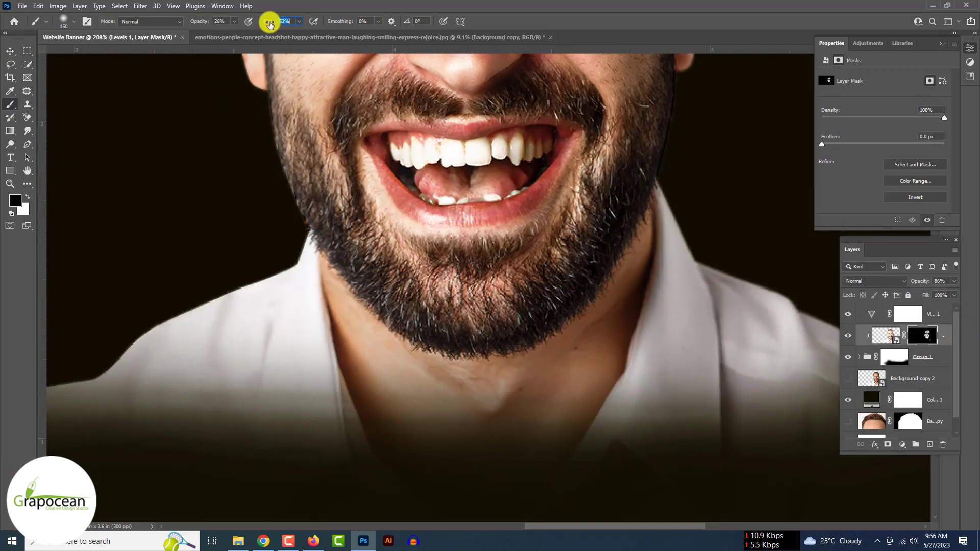
left_click_drag(200, 22, 294, 22)
left_click_drag(666, 416, 689, 433)
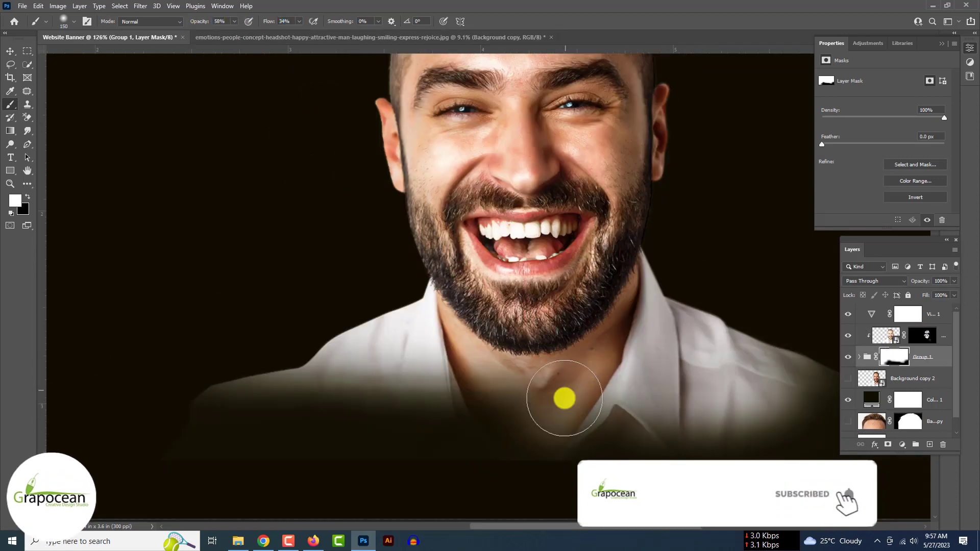
mouse_move(564, 398)
left_mouse_down()
mouse_move(526, 422)
mouse_move(382, 382)
left_mouse_up()
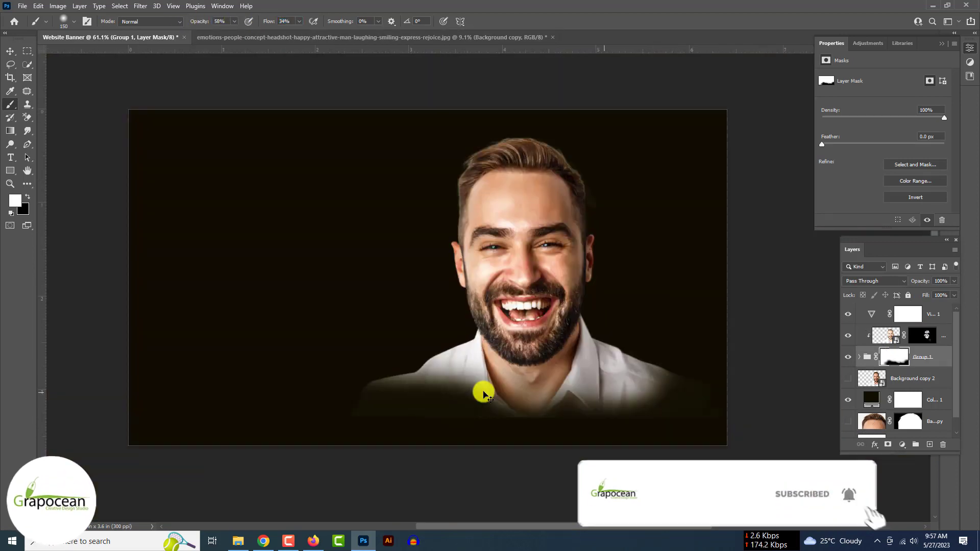
scroll(482, 390, "down", 3)
scroll(481, 392, "up", 2)
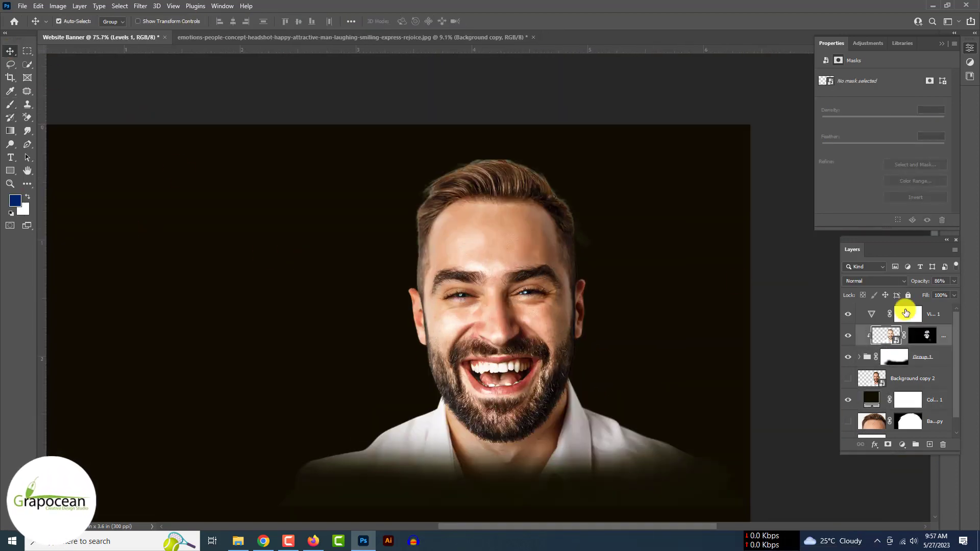
Set the Vibrance adjustment to vibrance -30 and saturation +7.
left_click(899, 313)
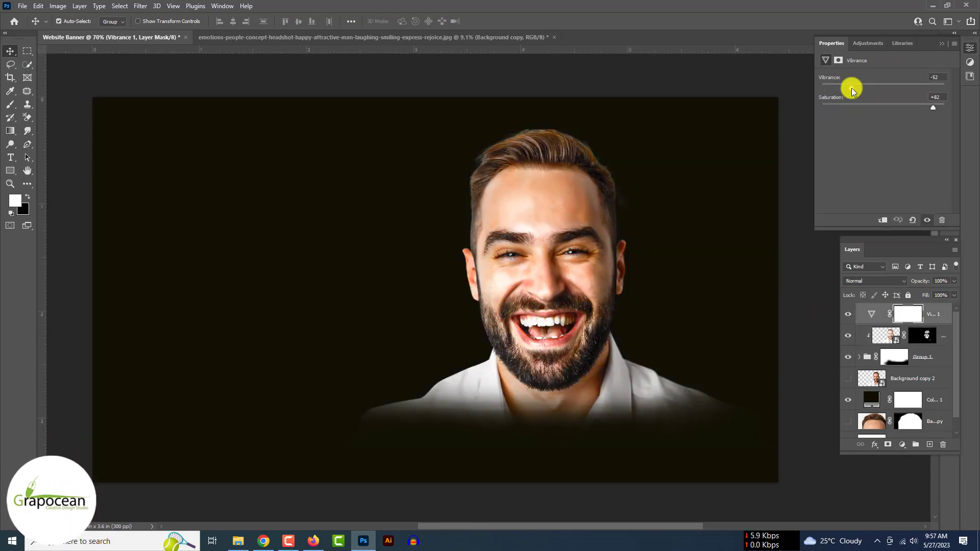
left_click_drag(852, 88, 856, 90)
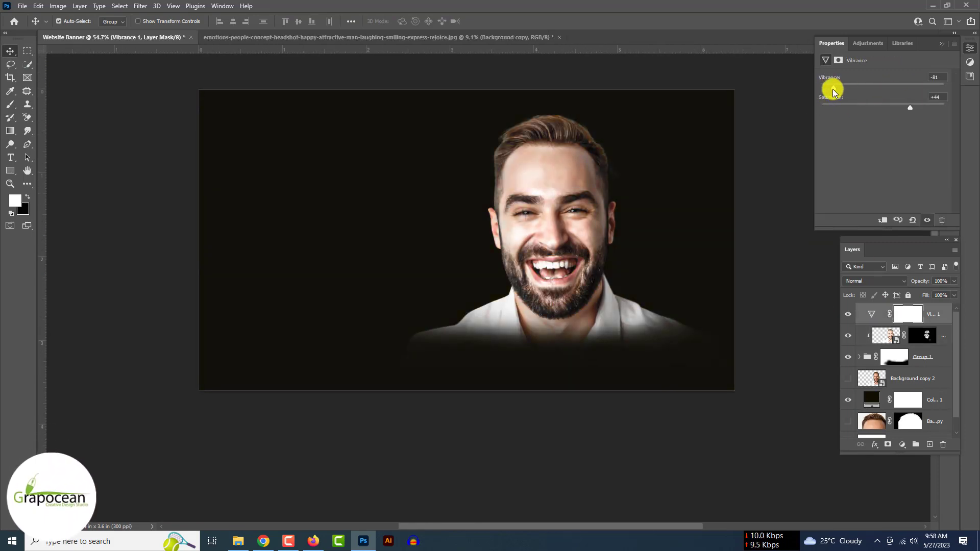
left_click_drag(834, 103, 887, 105)
left_click_drag(847, 88, 866, 89)
Add a black Solid Color fill clipped above the Levels 1 layer and hide it with an inverted mask.
left_click(902, 445)
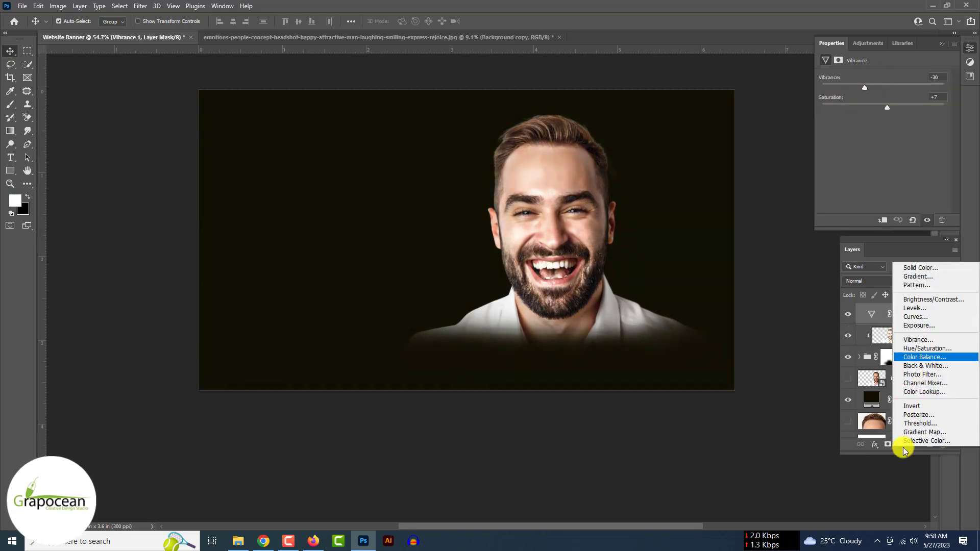
left_click(921, 268)
left_click_drag(846, 435, 848, 489)
left_click(935, 349)
left_click(937, 347, "alt")
left_click(880, 282)
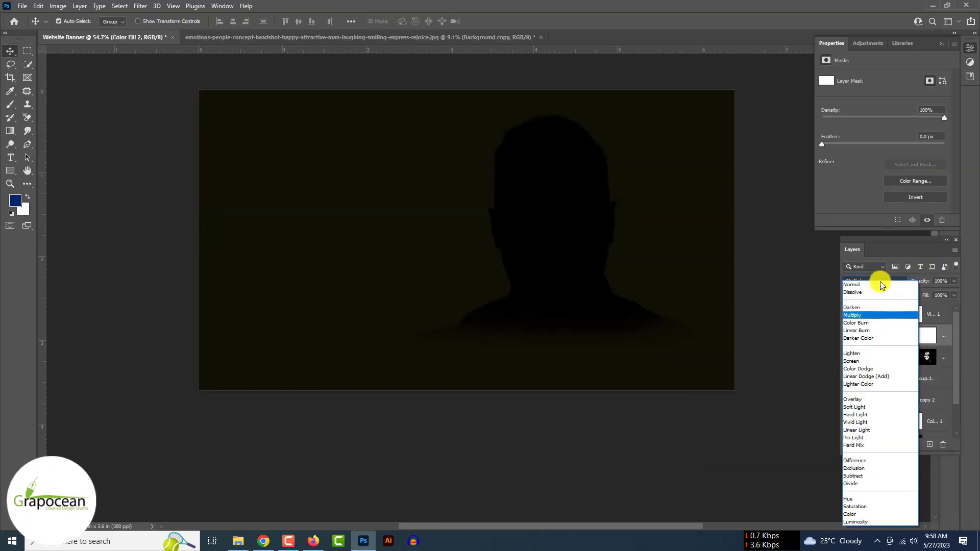
left_click(891, 311)
left_click(922, 336)
key("ctrl+i")
Paint white on the black fill's mask to darken the hair, and clean up the shading with black.
right_click(10, 104)
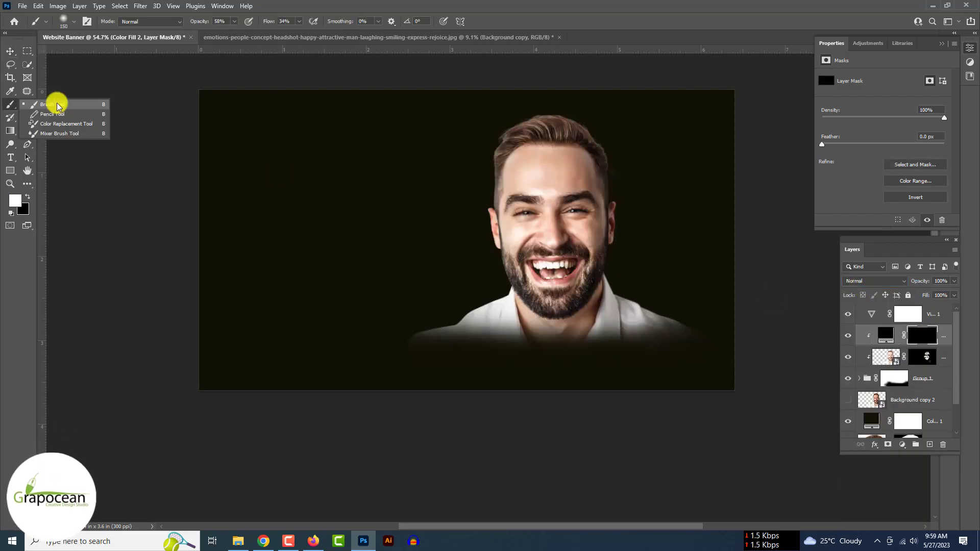
left_click(56, 104)
scroll(551, 122, "up", 3)
left_click_drag(587, 110, 434, 200)
scroll(331, 273, "up", 3)
mouse_move(489, 272)
left_mouse_down()
mouse_move(488, 213)
mouse_move(491, 273)
left_mouse_up()
key("x")
left_click_drag(469, 286, 482, 376)
Darken the beard and jaw on the black fill's mask and brush the excess shading off the cheeks.
scroll(481, 383, "down", 3)
key("x")
left_click_drag(686, 460, 766, 357)
key("x")
left_click_drag(705, 382, 584, 302)
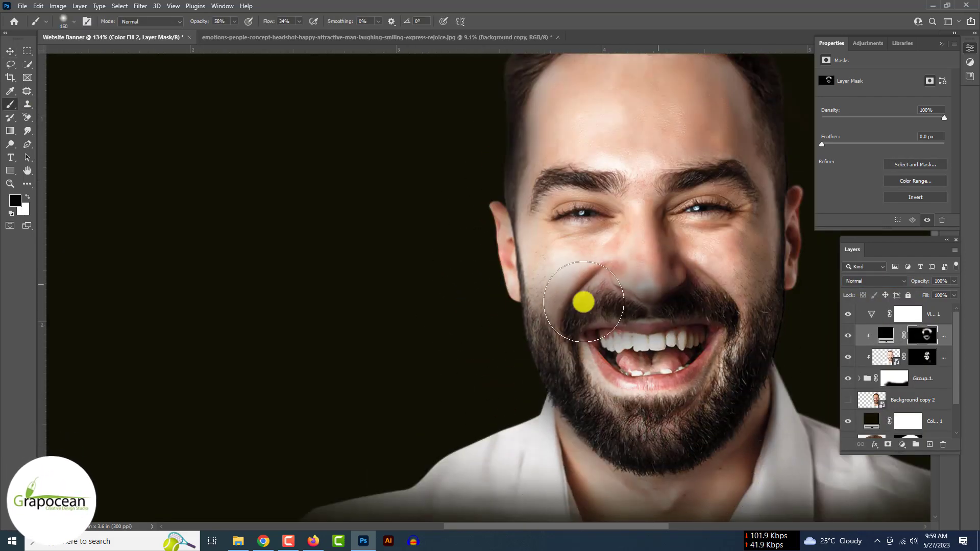
left_click_drag(562, 220, 596, 283)
key("x")
key("x")
scroll(598, 261, "down", 4)
scroll(688, 210, "up", 3)
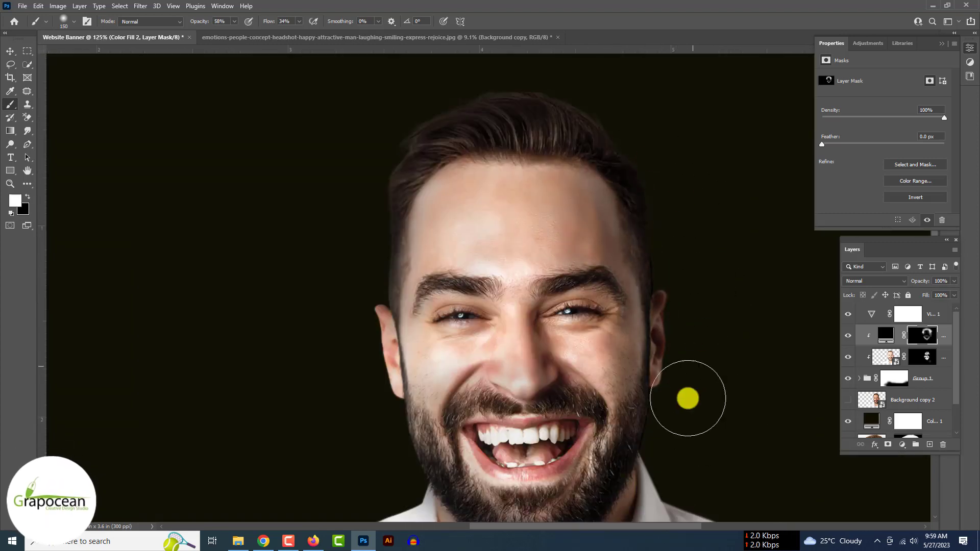
Touch up the shading along the left-hand side of the face and across the eyes on the fill mask.
left_click_drag(358, 331, 393, 449)
left_click_drag(449, 281, 630, 357)
scroll(676, 380, "down", 3)
Try Multiply and other blend modes on the black fill layer.
left_click(877, 279)
scroll(877, 280, "down", 17)
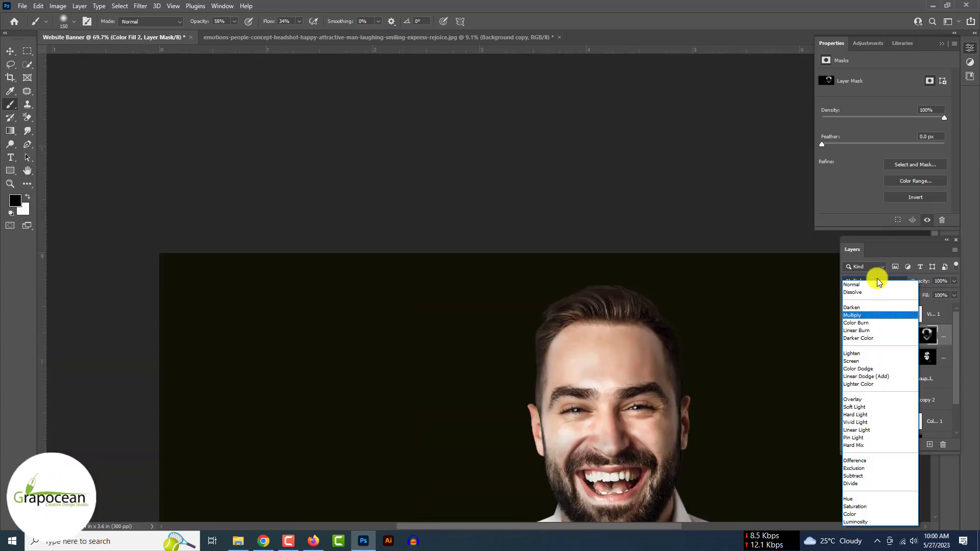
scroll(878, 279, "up", 2)
left_click(877, 279)
scroll(548, 273, "down", 4)
Add an Exposure adjustment clipped above the Vibrance layer and invert its mask to black.
left_click(10, 50)
scroll(604, 307, "up", 6)
scroll(351, 185, "down", 4)
left_click(256, 239)
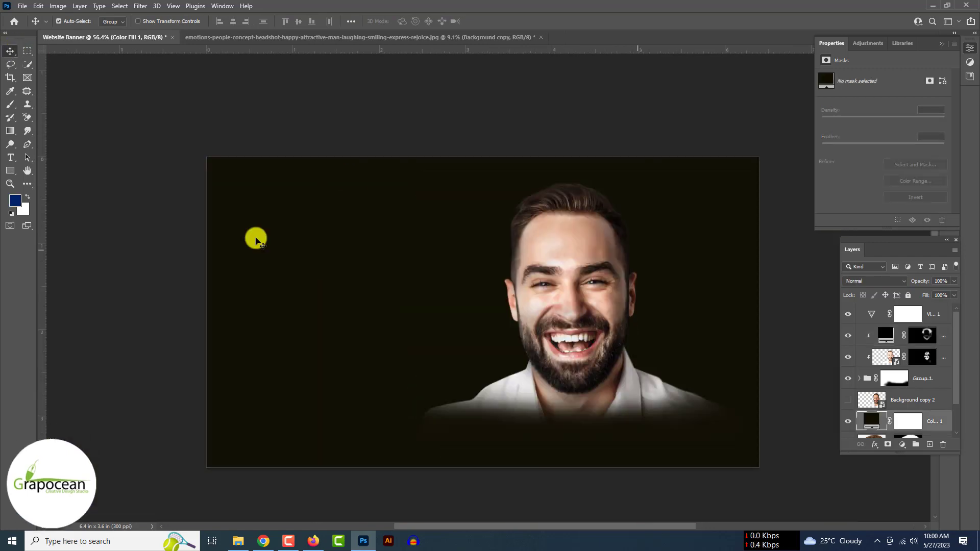
left_click(936, 315)
left_click(901, 446)
left_click(919, 326)
left_click(933, 321)
key("ctrl+i")
Set the brush to 29% opacity and 30% flow, and paint white on the Exposure mask to brighten the hair.
scroll(570, 203, "up", 6)
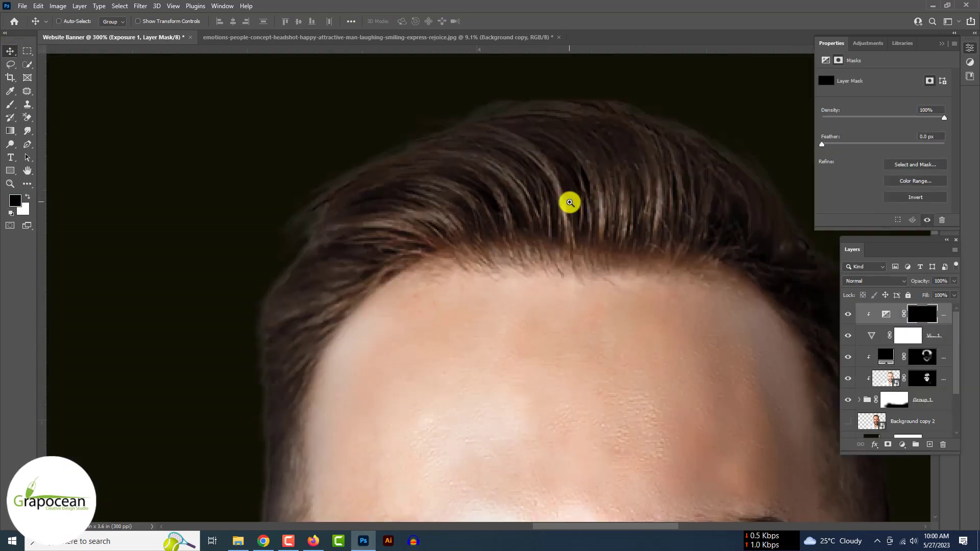
key("x")
left_click_drag(584, 207, 367, 225)
scroll(493, 155, "down", 3)
key("ctrl+z")
left_click_drag(202, 21, 187, 21)
left_click_drag(269, 22, 268, 22)
left_click_drag(577, 175, 421, 212)
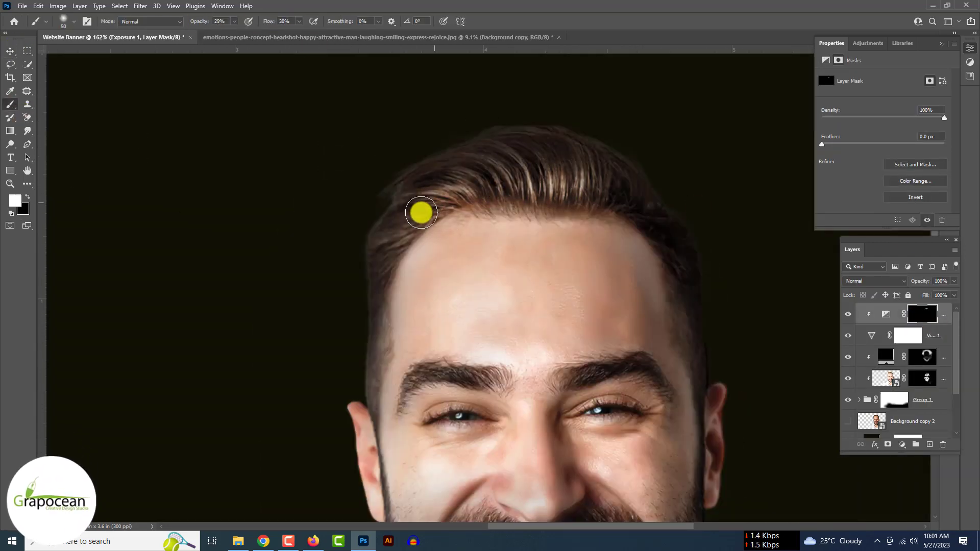
Paint white on the Exposure mask along both sides of the head to brighten the temples and ears.
left_click_drag(395, 245, 382, 428)
left_click_drag(676, 304, 709, 493)
scroll(709, 485, "down", 3)
left_click_drag(373, 344, 372, 289)
scroll(393, 284, "down", 4)
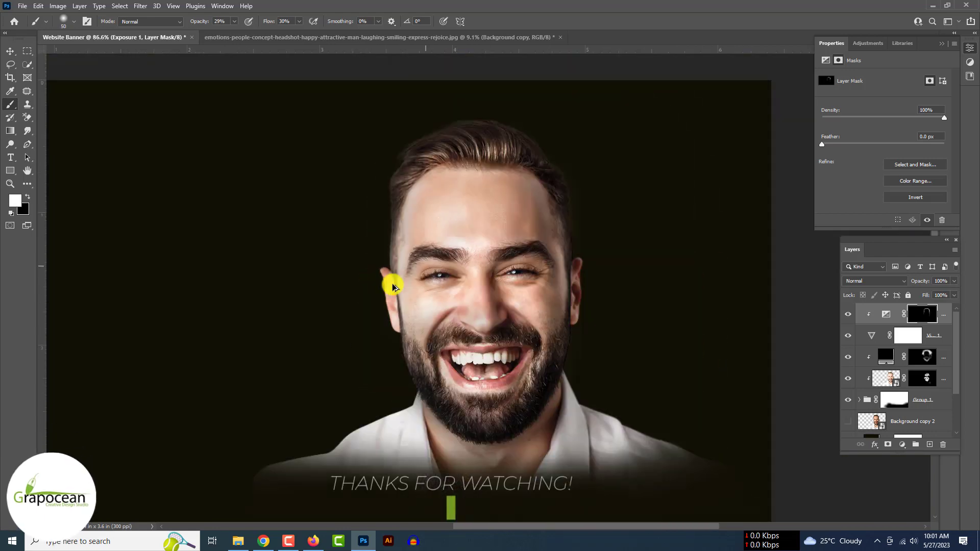
Paint black on the Exposure mask to tone down the brightening at the left-hand temple.
scroll(398, 270, "up", 4)
key("x")
left_click_drag(426, 127, 391, 177)
scroll(411, 171, "down", 6)
scroll(531, 153, "up", 5)
scroll(542, 255, "down", 6)
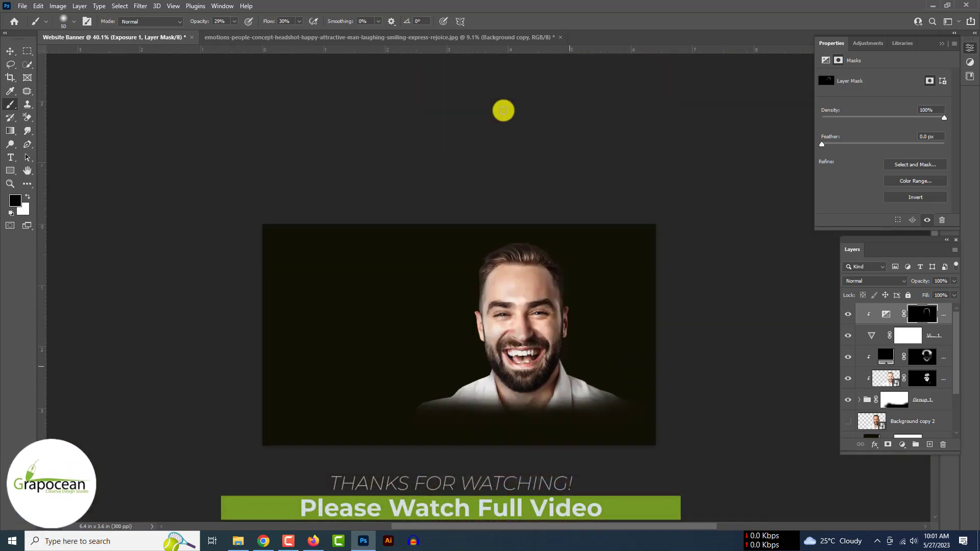
Try Darker Color on the black fill layer and set its blend mode to Vivid Light.
scroll(531, 306, "up", 2)
left_click(12, 52)
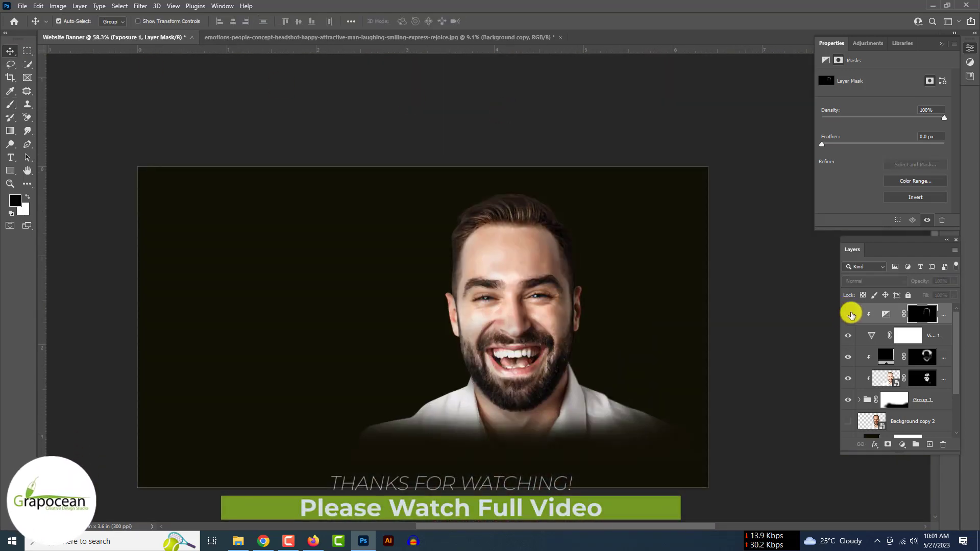
left_click(887, 358)
left_click(881, 281)
left_click(863, 338)
left_click(873, 281)
left_click(865, 422)
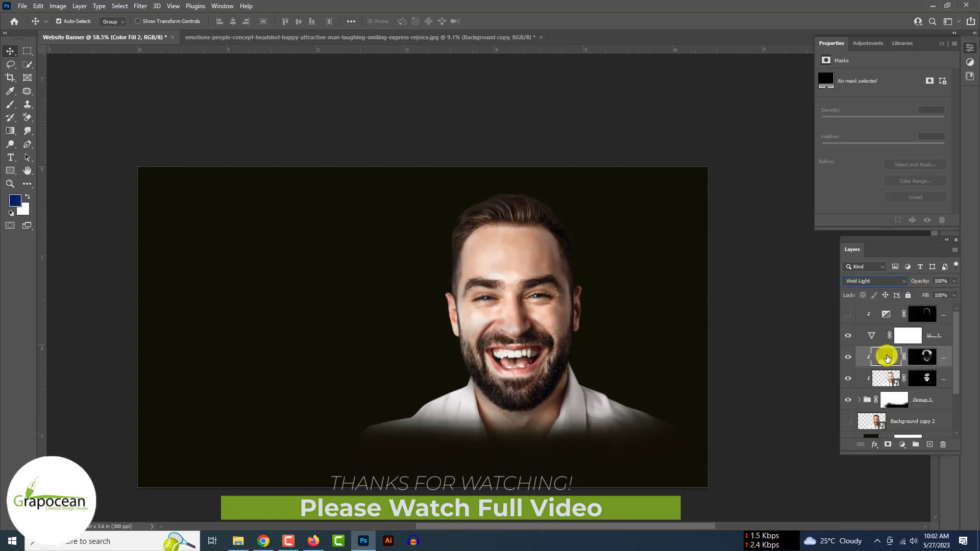
Show the Exposure 1 adjustment again and set its opacity to 34%.
left_click(848, 314)
left_click(947, 313)
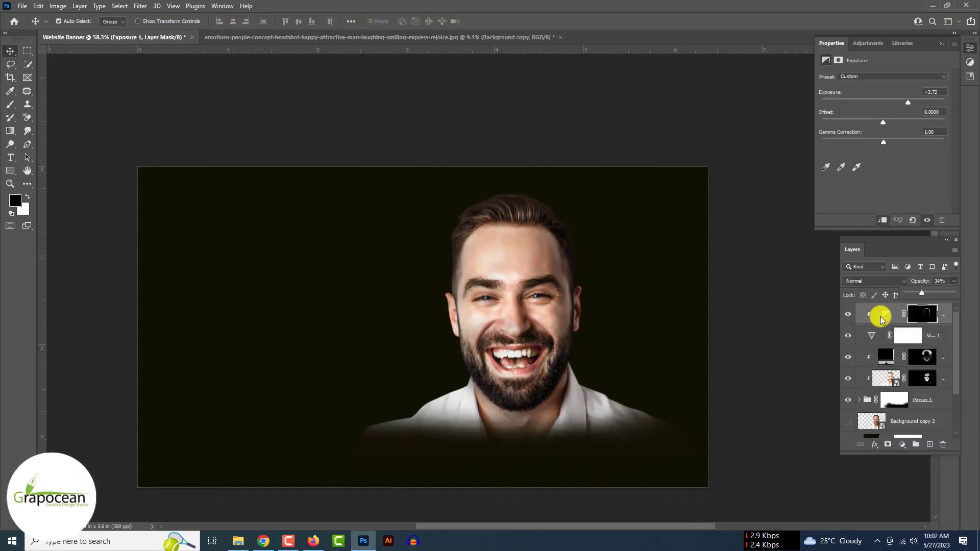
left_click(870, 336)
scroll(691, 376, "down", 6)
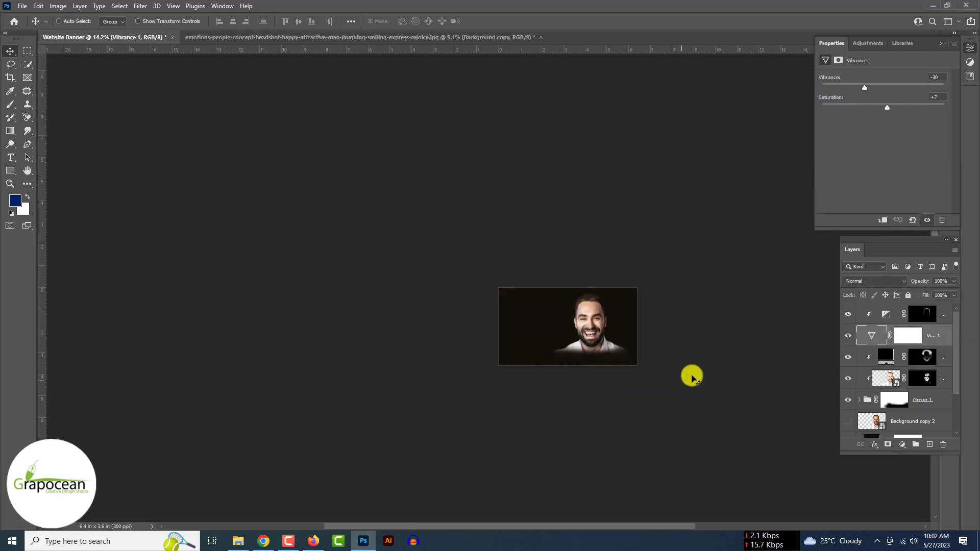
left_click(734, 324)
scroll(734, 324, "up", 6)
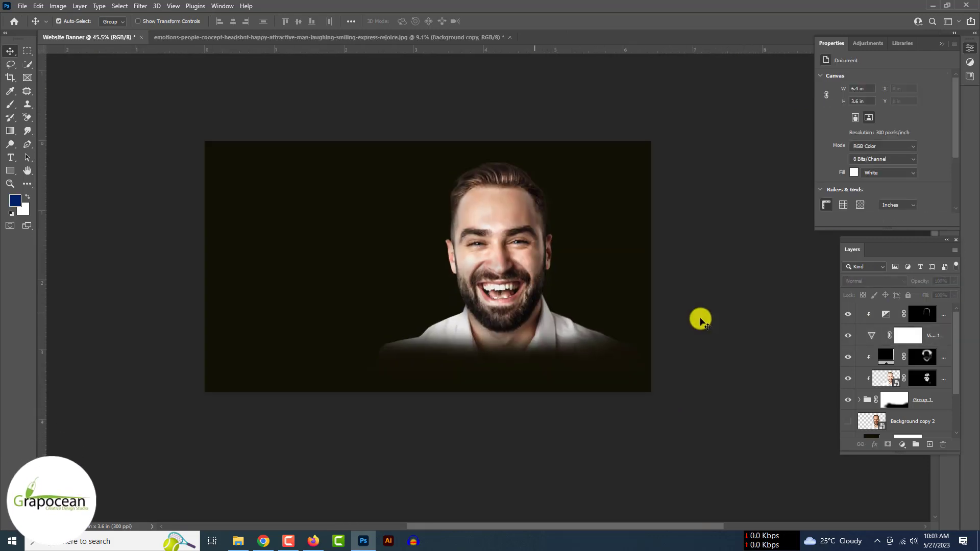
Lower the opacity of the masked Levels 1 smart object over the face.
left_click(856, 378)
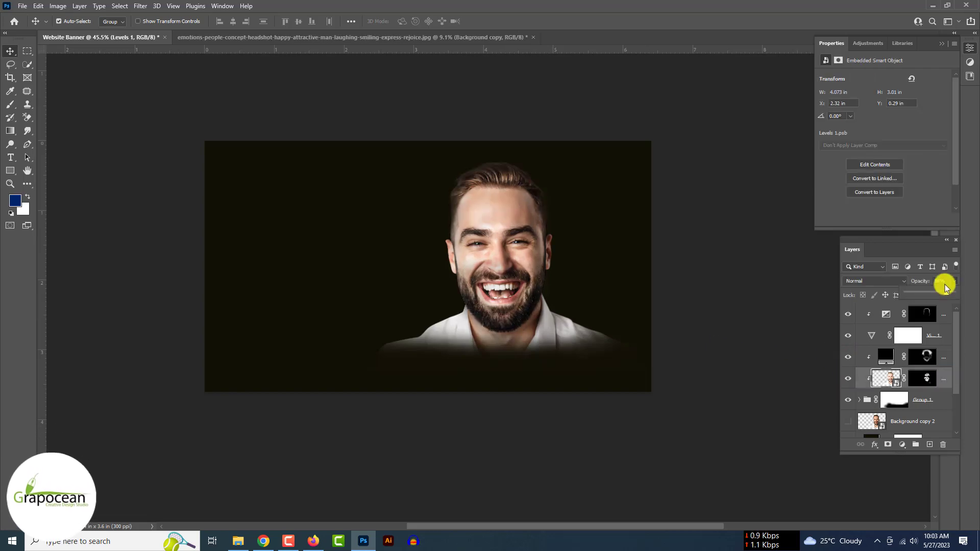
left_click(953, 281)
key("ctrl+1")
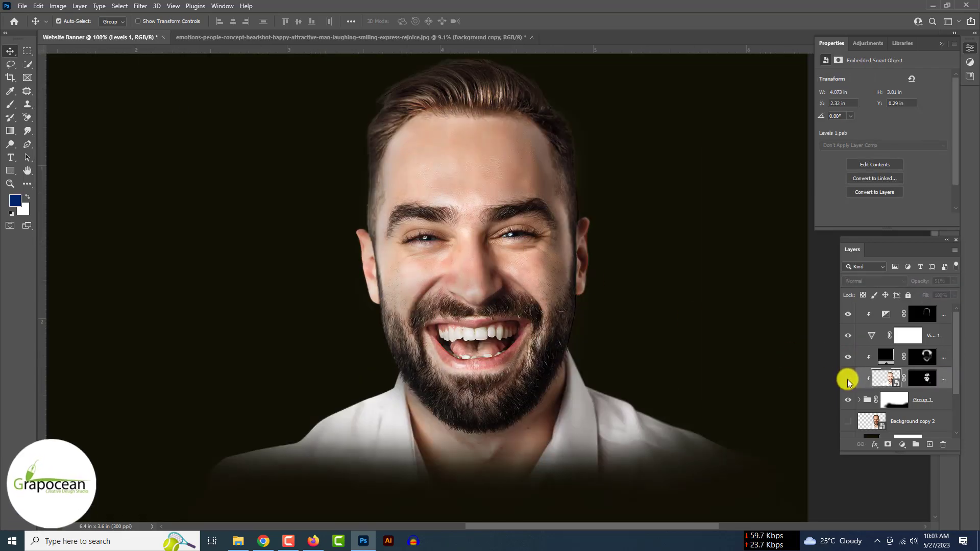
Compare the portrait with the Levels 1, black fill and Exposure 1 layers switched off and on.
left_click(848, 379)
left_click(849, 358)
scroll(567, 386, "down", 4)
scroll(625, 386, "up", 3)
left_click(849, 315)
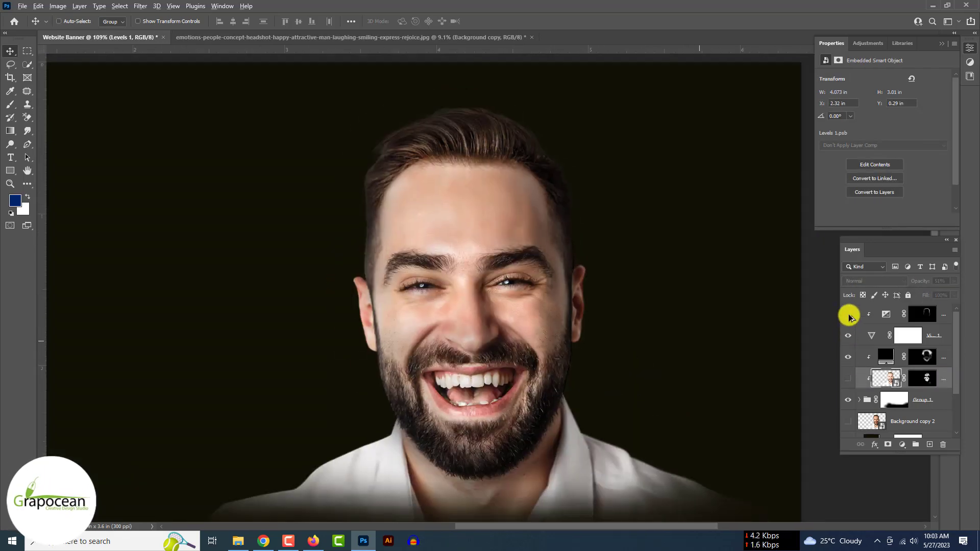
scroll(497, 342, "down", 5)
scroll(849, 315, "up", 5)
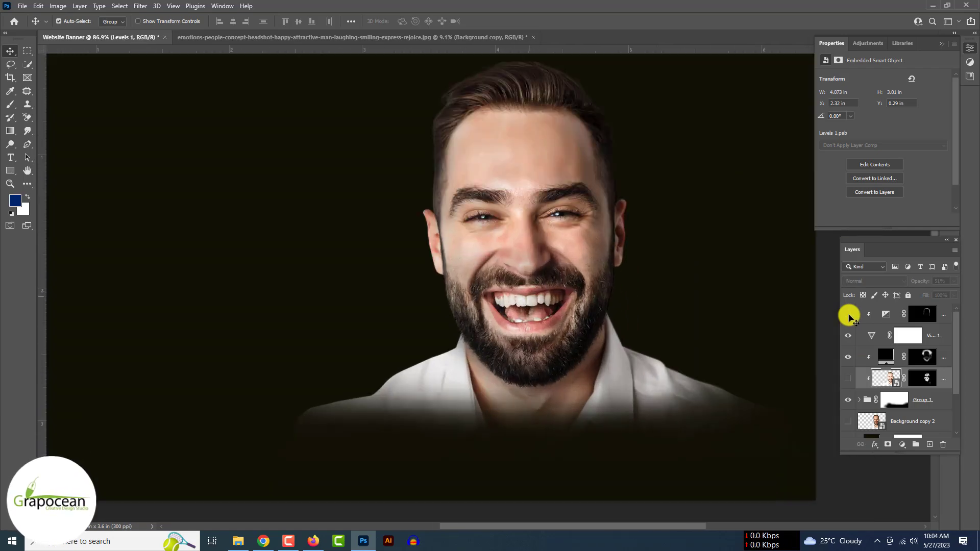
scroll(849, 315, "up", 2)
scroll(848, 315, "down", 4)
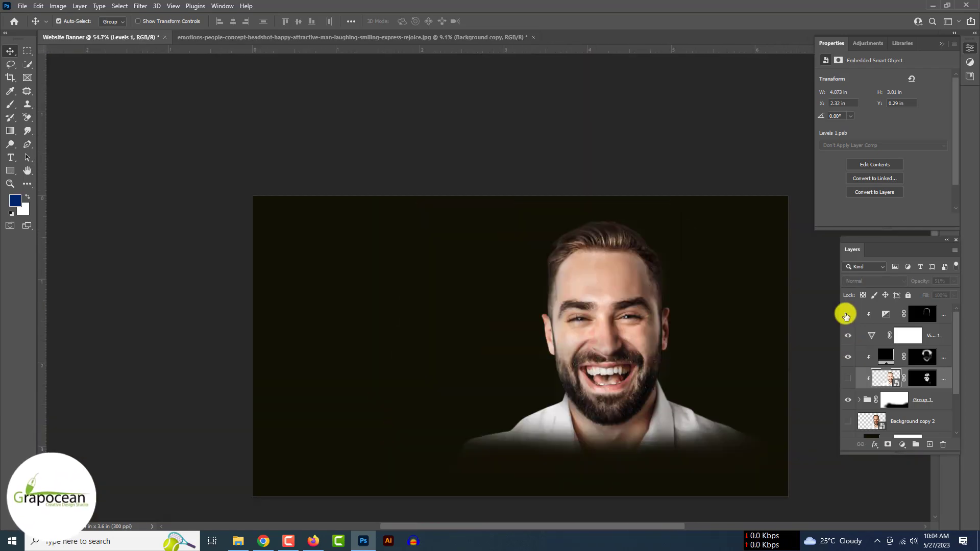
Compare the skin retouching with Group 1 and its text and color layers hidden and shown.
left_click(848, 400)
left_click(848, 401)
left_click(860, 401)
scroll(851, 393, "down", 2)
left_click(850, 400)
scroll(849, 379, "down", 7)
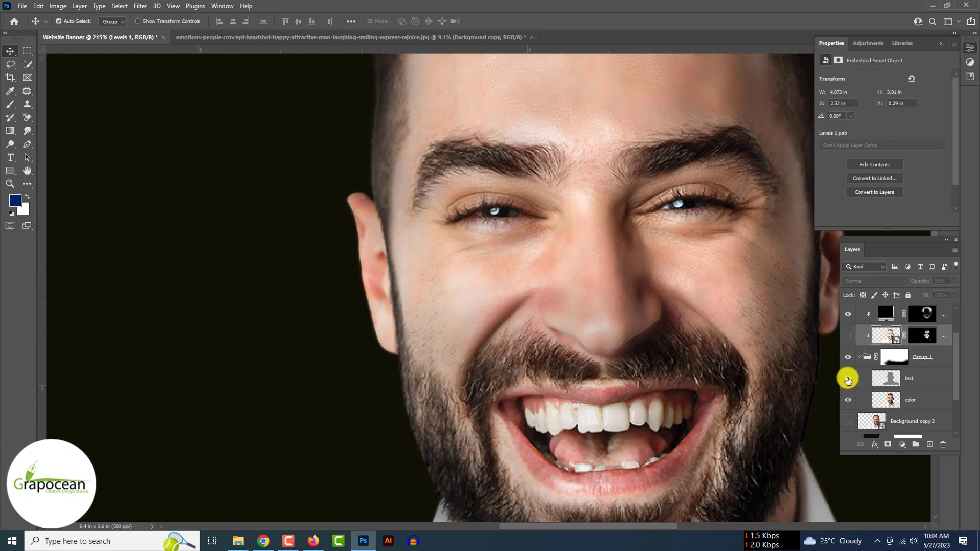
scroll(852, 375, "down", 5)
Group the retouched portrait with its adjustment layers and set the new group's opacity to 87%.
left_click(860, 357)
left_click(928, 399)
key("ctrl+g")
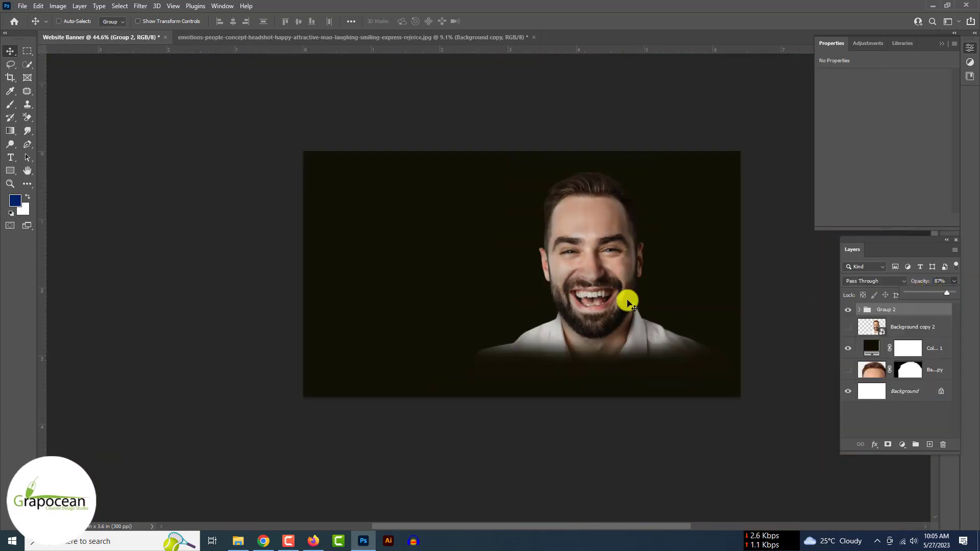
scroll(628, 302, "up", 1)
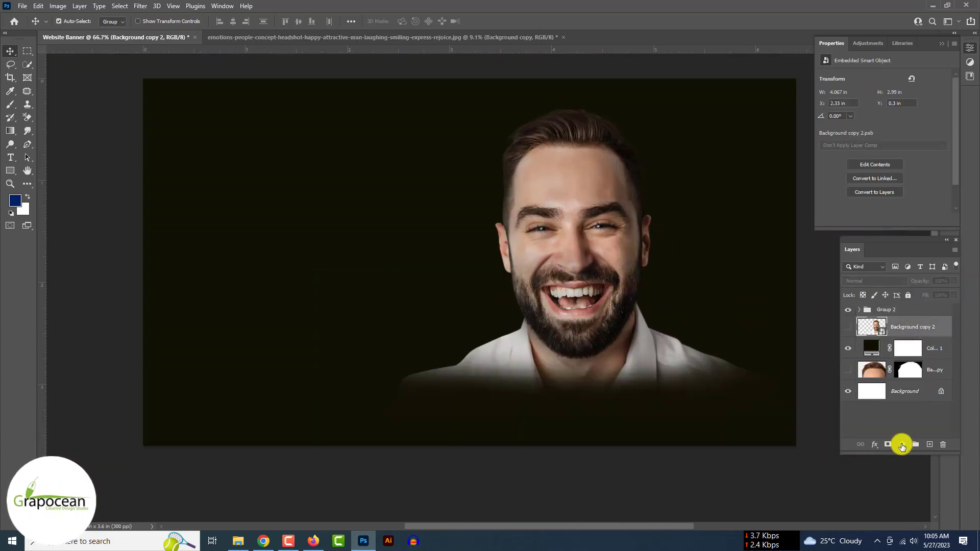
Add an Exposure adjustment above Group 2, raise it to about +3.83, and invert its mask to black.
left_click_drag(883, 99, 909, 101)
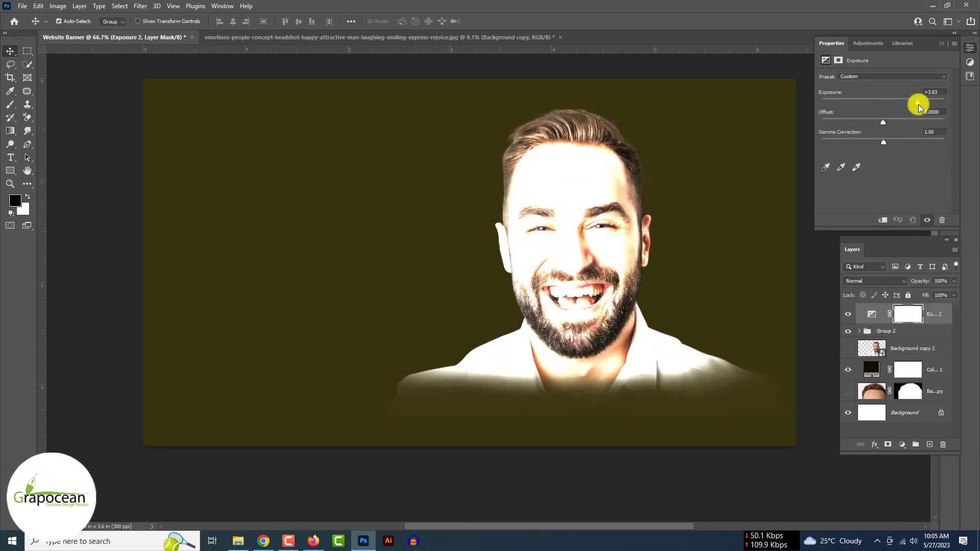
left_click(909, 314)
key("ctrl+i")
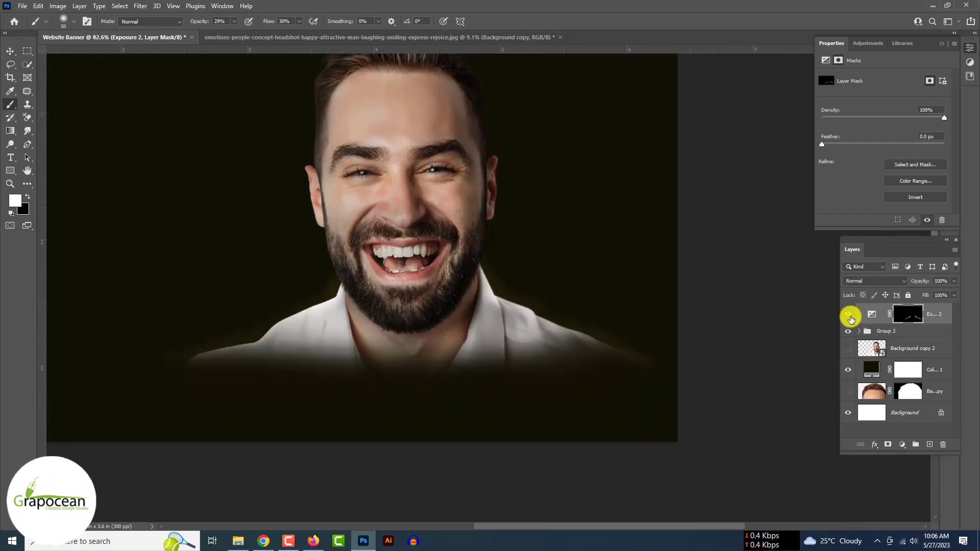
Set the Exposure 2 adjustment to +2.39 and compare the result with Group 2 hidden and shown.
left_click(872, 314)
left_click(859, 331)
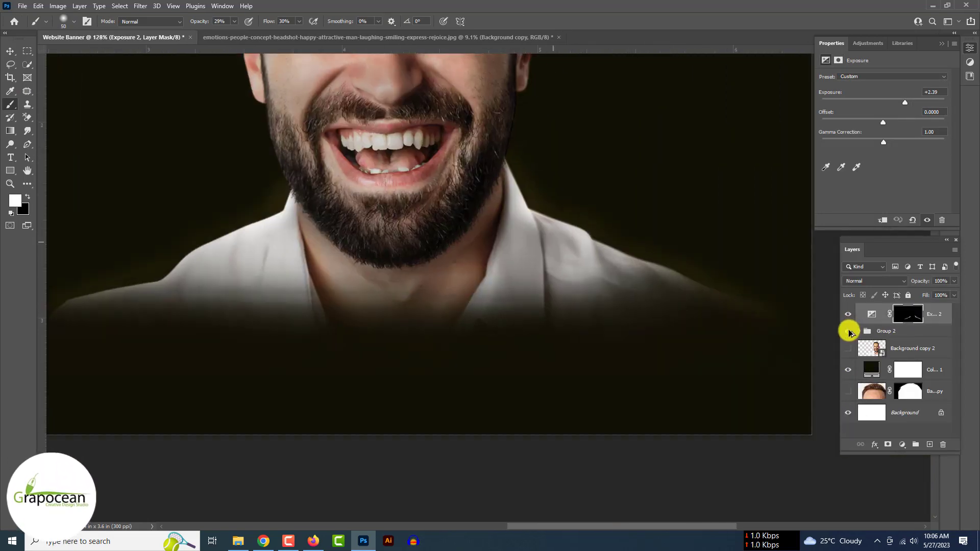
left_click(849, 331)
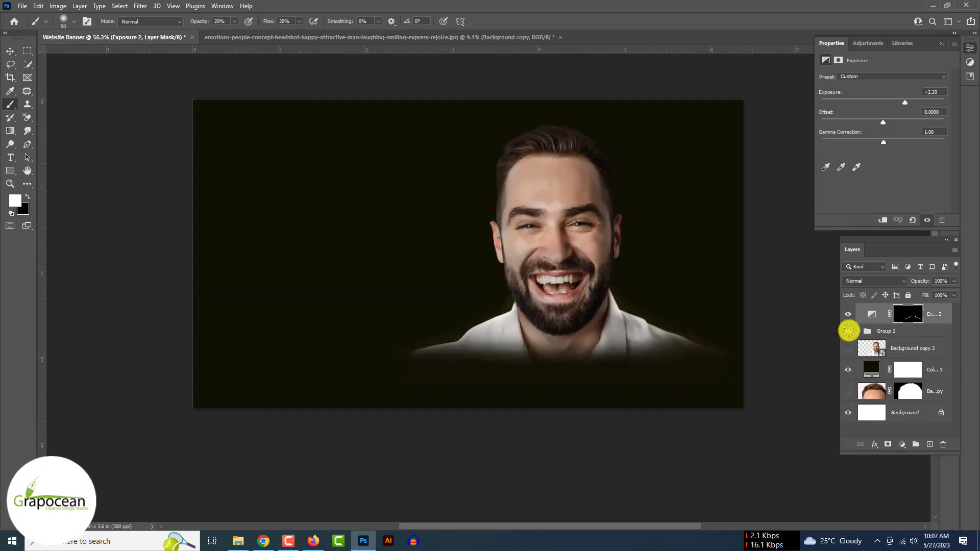
Nudge the Group 2 portrait slightly to the right and set the group's opacity to 95%.
left_click(849, 332)
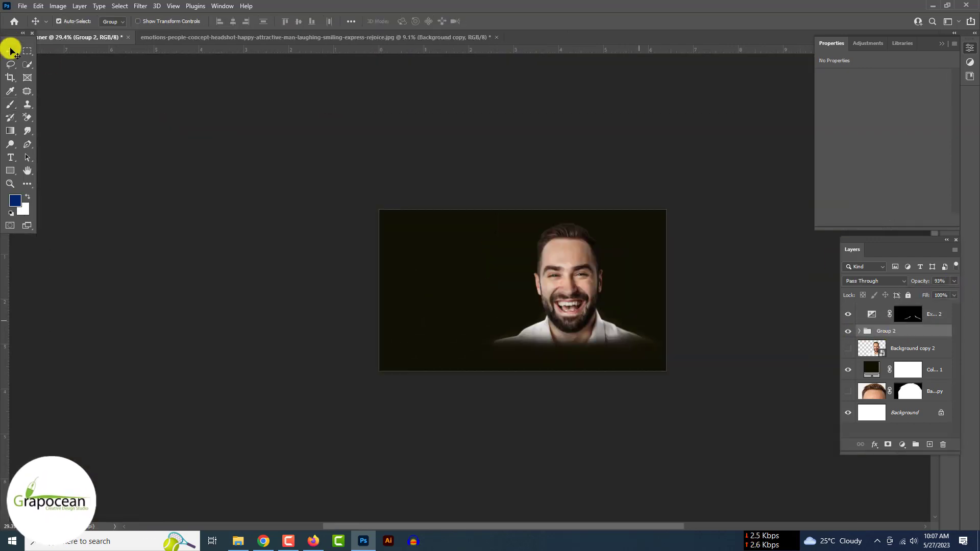
key("ctrl+t")
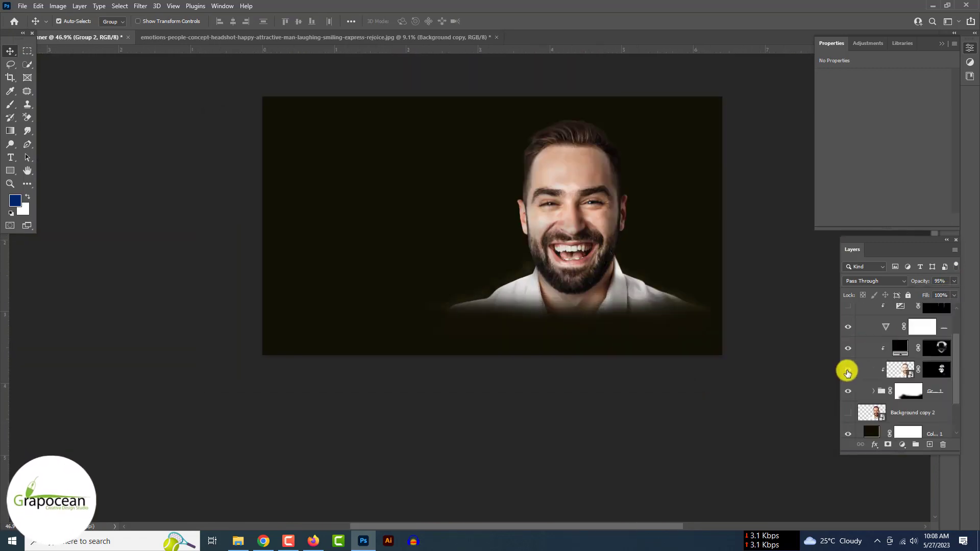
left_click(846, 371)
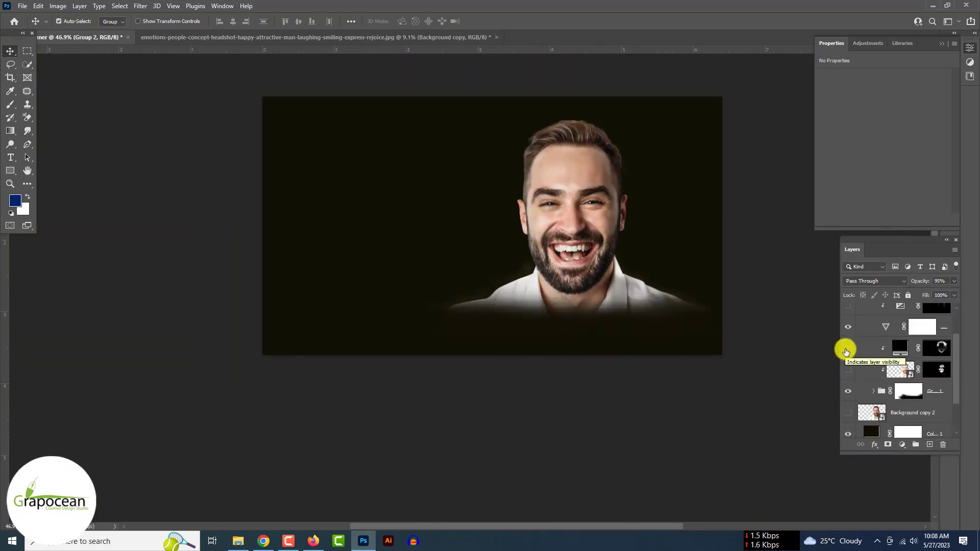
left_click(846, 371)
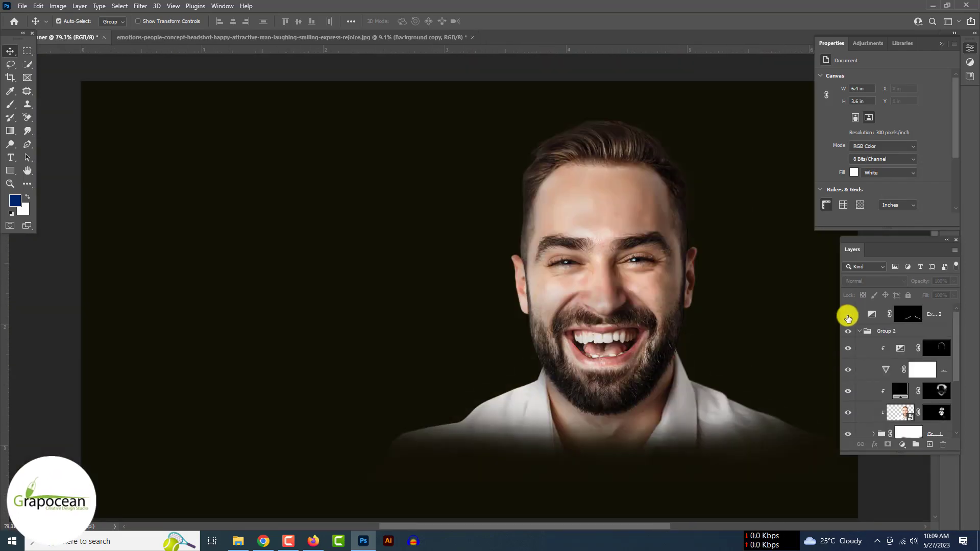
Clip the Exposure 2 adjustment to Group 2 and turn a merged duplicate of both into a smart object.
left_click(849, 315)
left_click(935, 322)
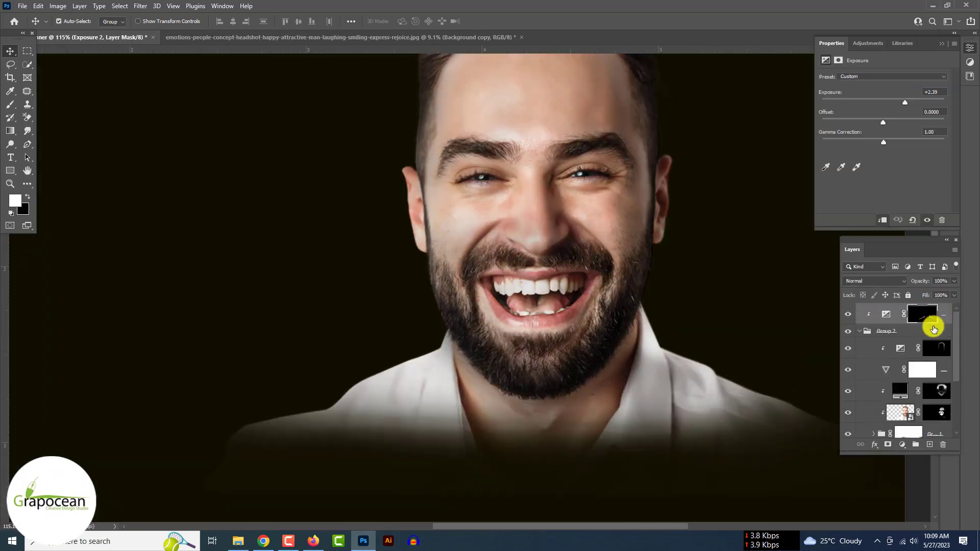
left_click(870, 332)
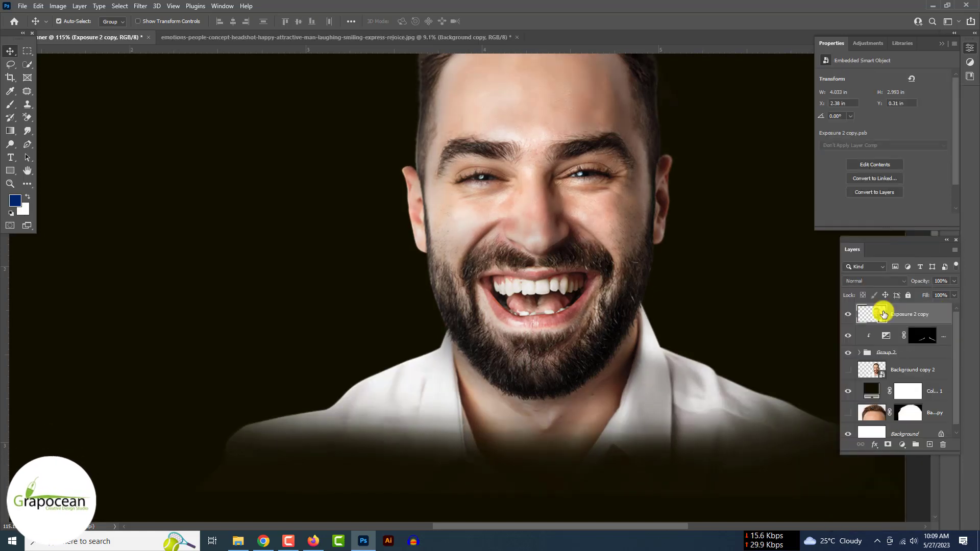
Apply a Gaussian Blur with a radius of about 44.3 pixels to the Exposure 2 copy smart object.
left_click(141, 5)
mouse_move(154, 135)
left_click(294, 175)
left_click_drag(737, 371, 755, 371)
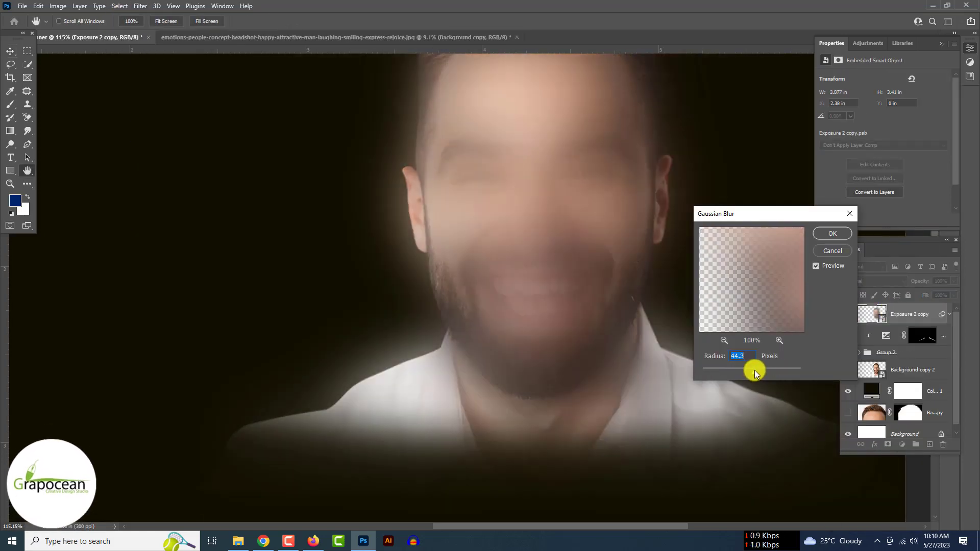
left_click(831, 234)
Move the blurred copy beneath Group 2 and set its blend mode to Linear Light.
left_click_drag(911, 315, 903, 353)
left_click(880, 280)
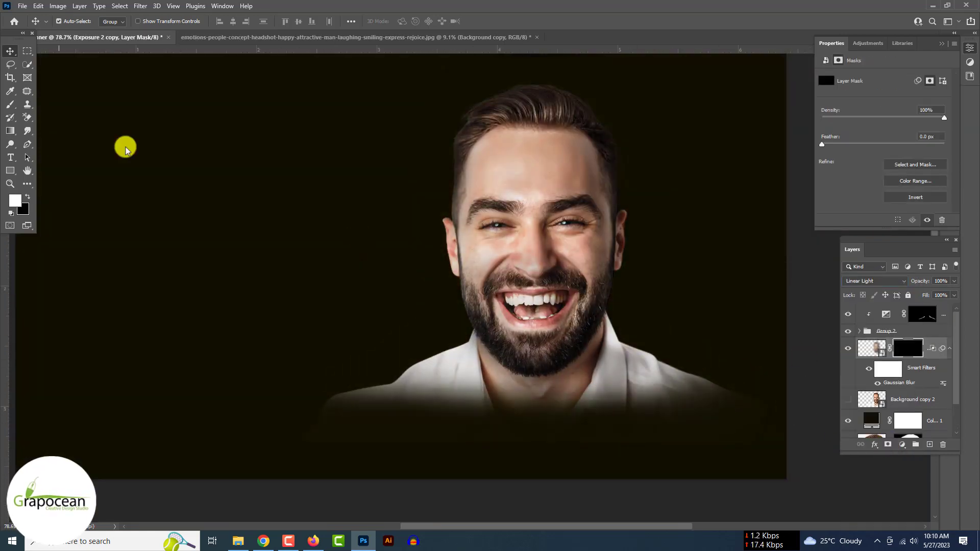
Paint white on the blurred copy's black mask along the ears and shoulders, and set the layer to Color Dodge.
scroll(329, 239, "up", 3)
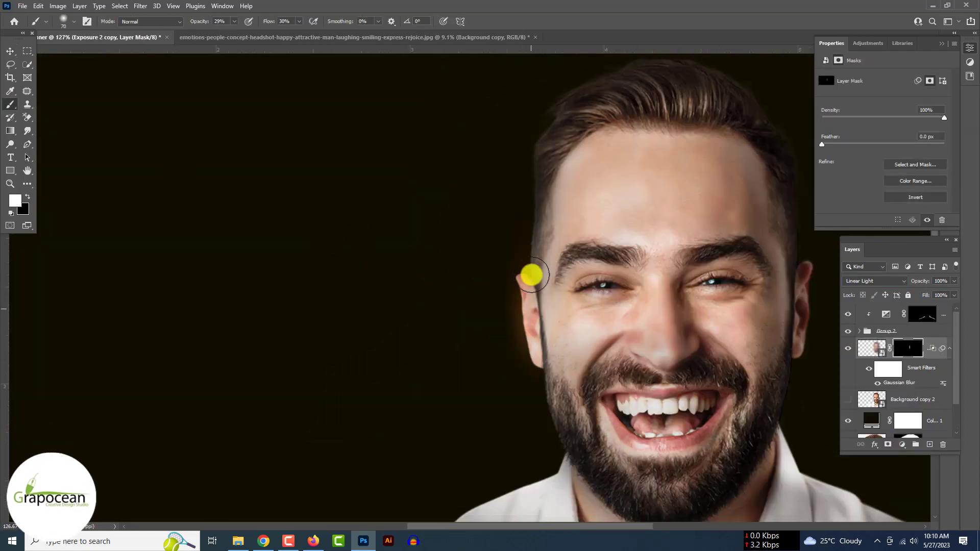
left_click_drag(800, 264, 610, 417)
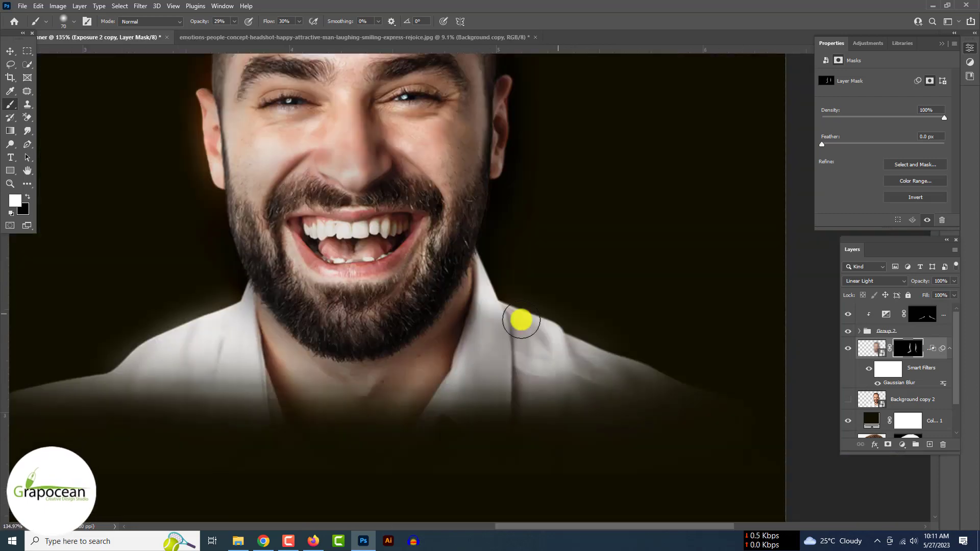
left_click(875, 281)
left_click(863, 347)
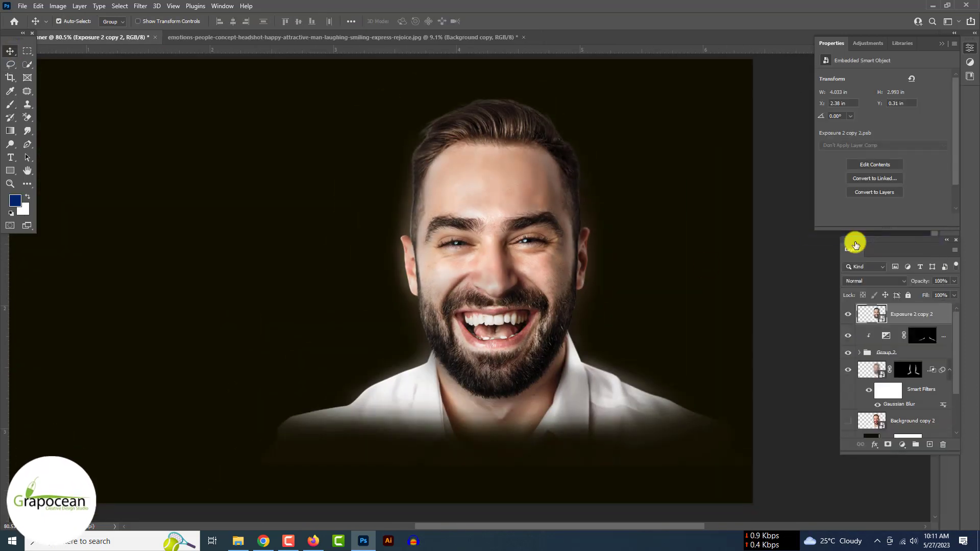
Apply an Oil Paint filter to the Exposure 2 copy 2 smart object with Stylization slightly above 2.2.
left_click(141, 6)
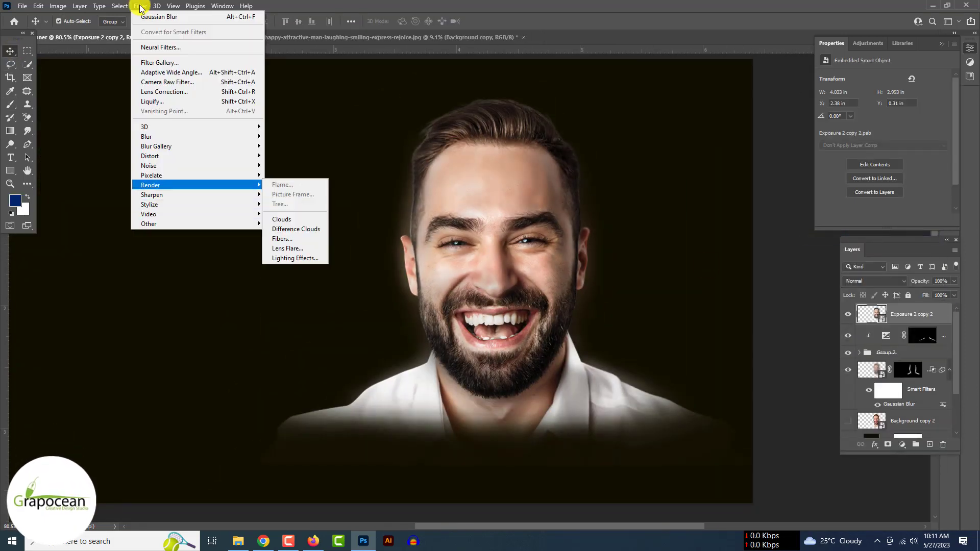
left_click(287, 241)
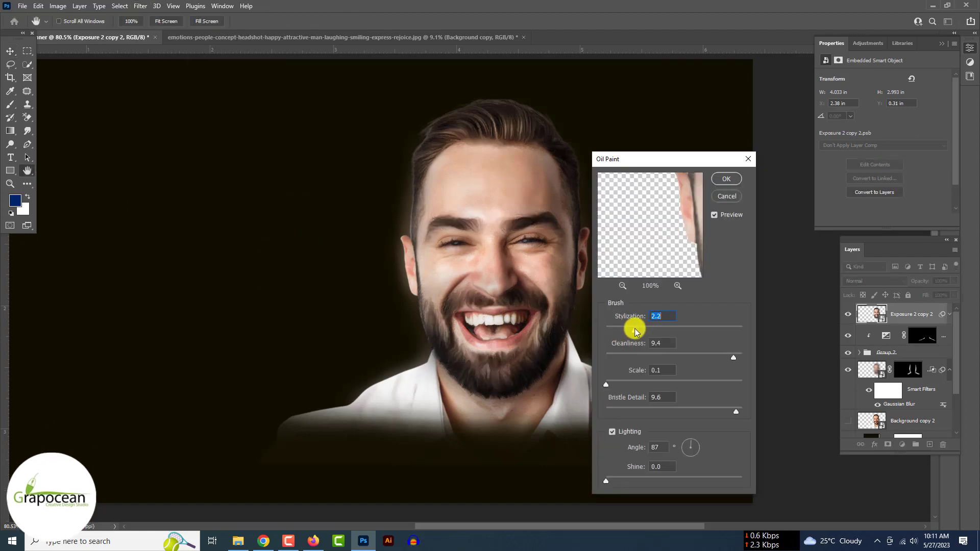
left_click_drag(635, 329, 642, 329)
left_click(726, 178)
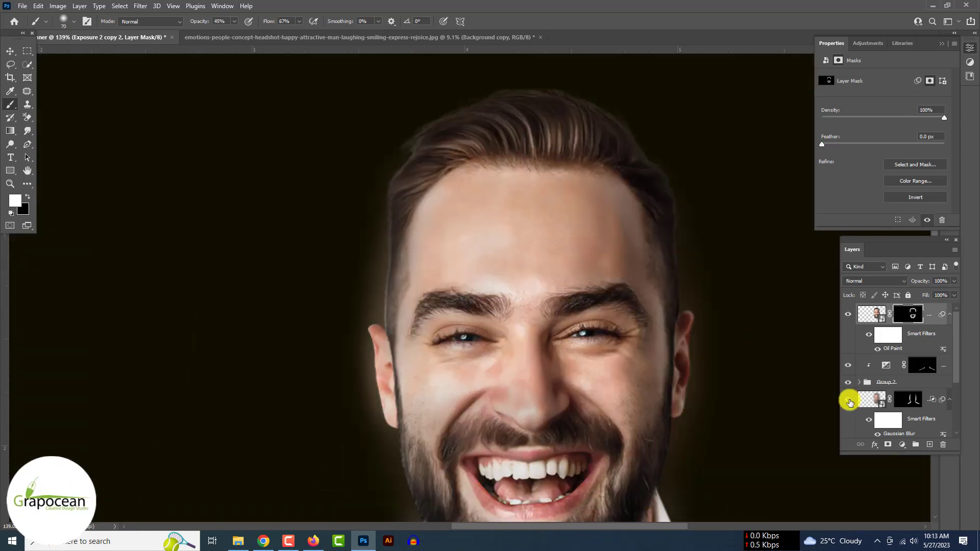
Move the blurred glow copy to the top of the layer stack, try Screen, and set it to Linear Dodge (Add).
left_click(850, 402)
left_click_drag(945, 396, 930, 310)
left_click(881, 279)
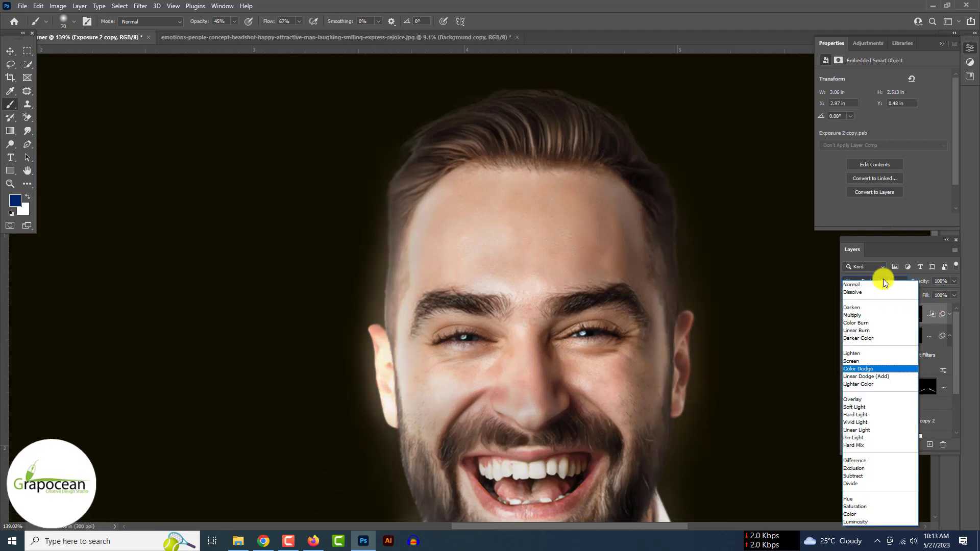
left_click(855, 358)
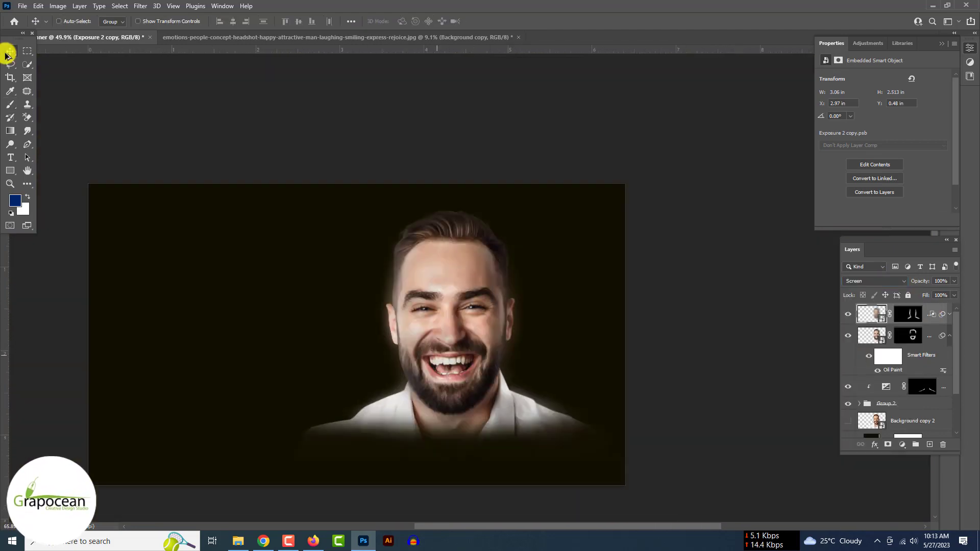
left_click(872, 281)
left_click(880, 378)
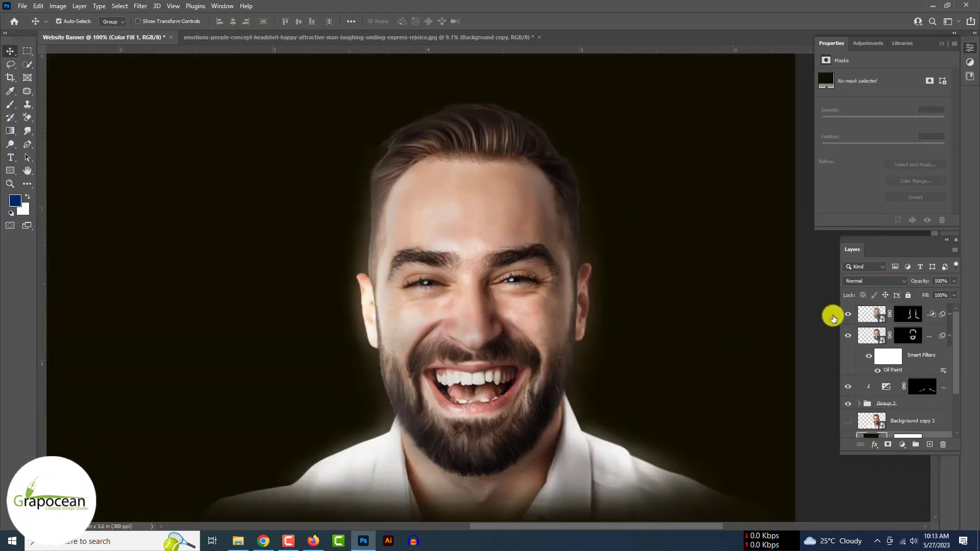
Try a Hue/Saturation adjustment with Colorize on the dark background, varying its hue, saturation and lightness.
left_click(902, 444)
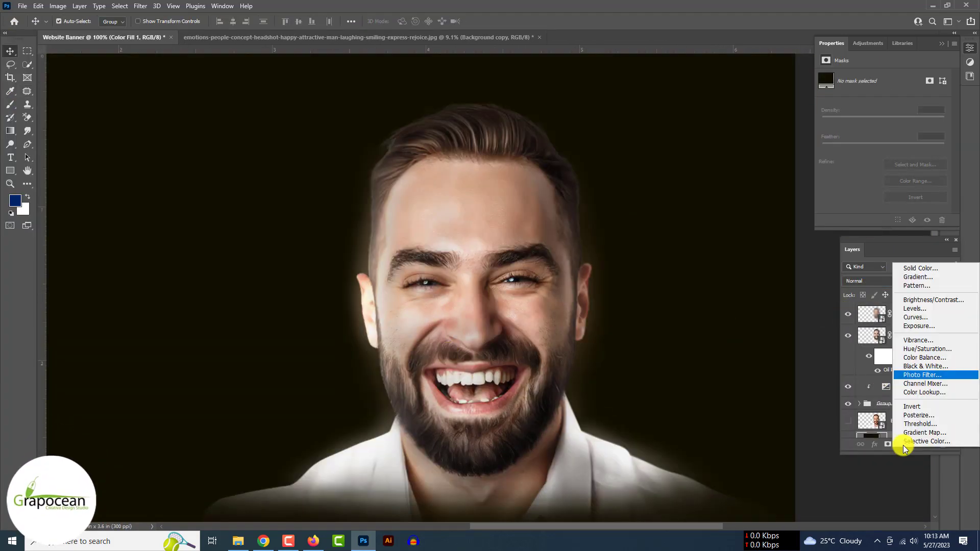
left_click(939, 350)
left_click_drag(883, 153, 921, 153)
left_click(873, 170)
left_click_drag(822, 115, 897, 116)
left_click_drag(884, 156, 917, 155)
left_click_drag(898, 116, 825, 116)
mouse_move(853, 136)
left_mouse_down()
mouse_move(870, 136)
mouse_move(833, 137)
mouse_move(842, 136)
left_mouse_up()
left_click_drag(915, 156, 927, 156)
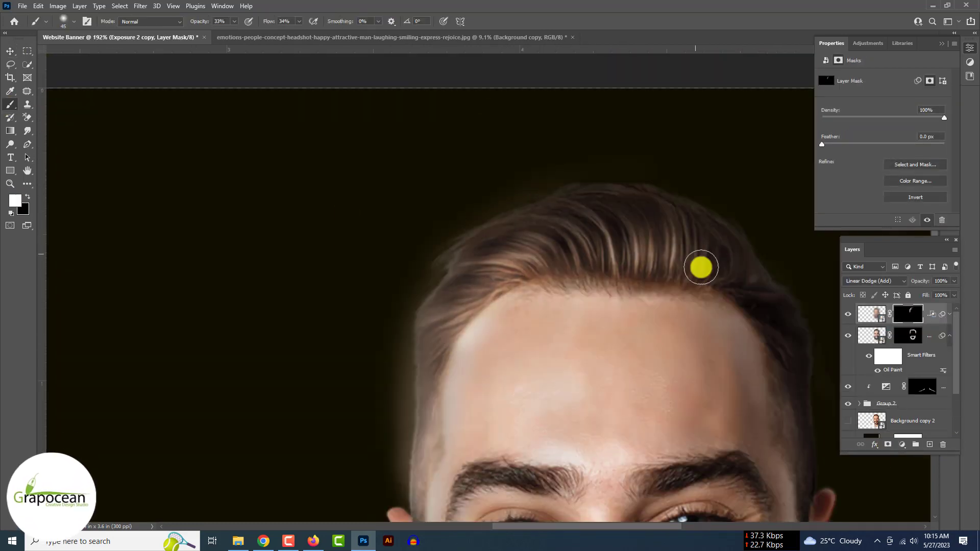
Paint white on the blurred glow copy's mask over the hair at 33% opacity and 34% flow.
left_click_drag(701, 267, 522, 156)
left_click_drag(633, 347, 588, 154)
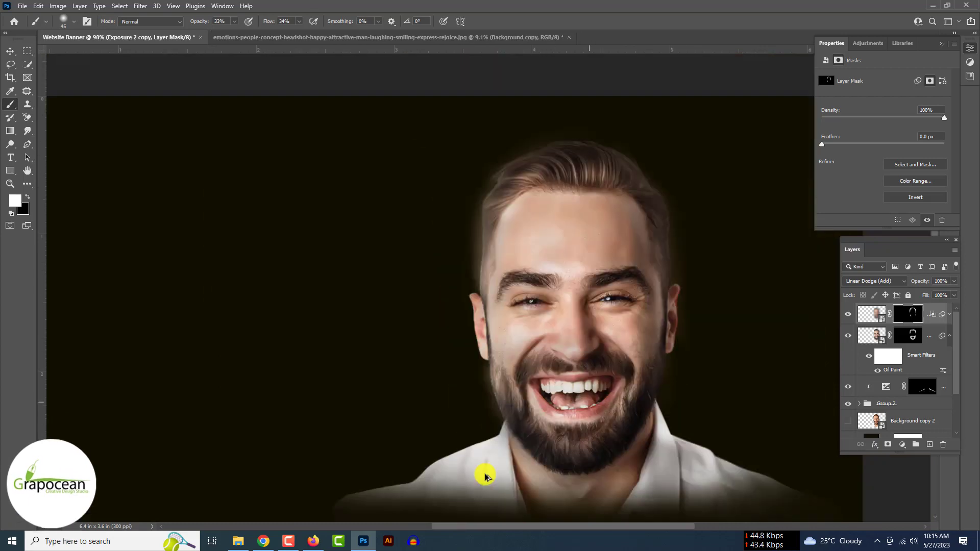
Undo the last stroke on the blurred glow copy's mask and replace that mask with a new inverted black one.
scroll(700, 385, "up", 4)
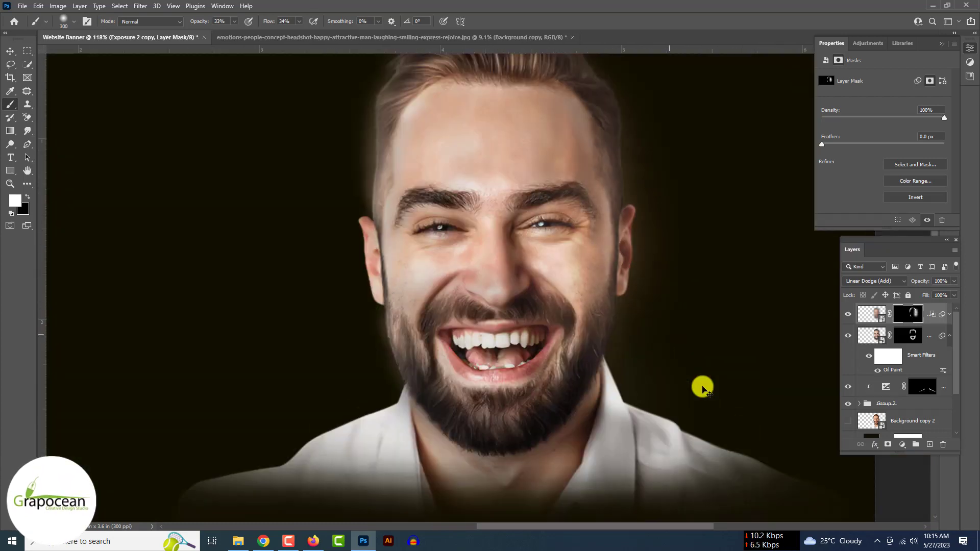
key("ctrl+z")
scroll(703, 387, "down", 7)
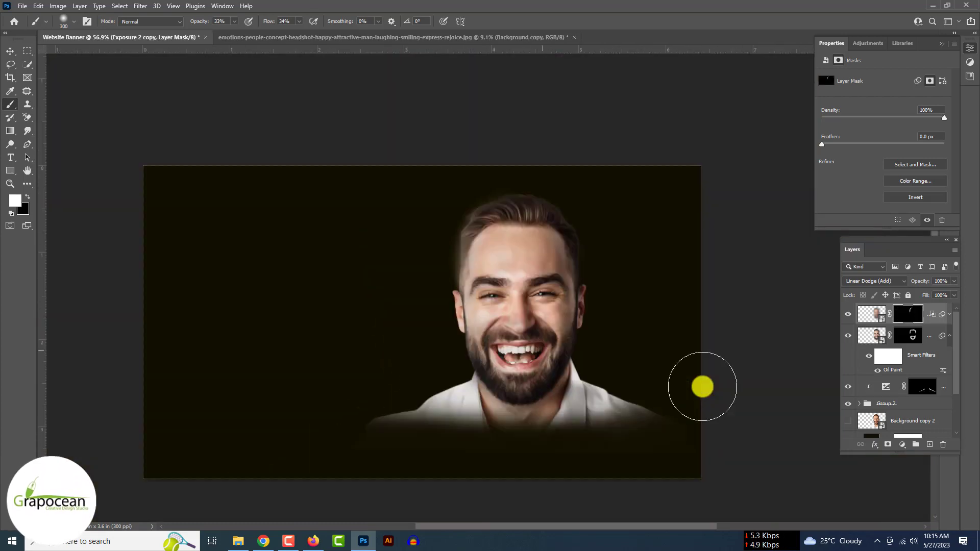
left_click(848, 314)
left_click(848, 314)
right_click(906, 313)
left_click(907, 328)
left_click(889, 444)
key("ctrl+i")
Paint white on the glow copy's new mask along the sides of the head and over the shoulders.
scroll(556, 292, "up", 6)
left_click_drag(426, 290, 426, 378)
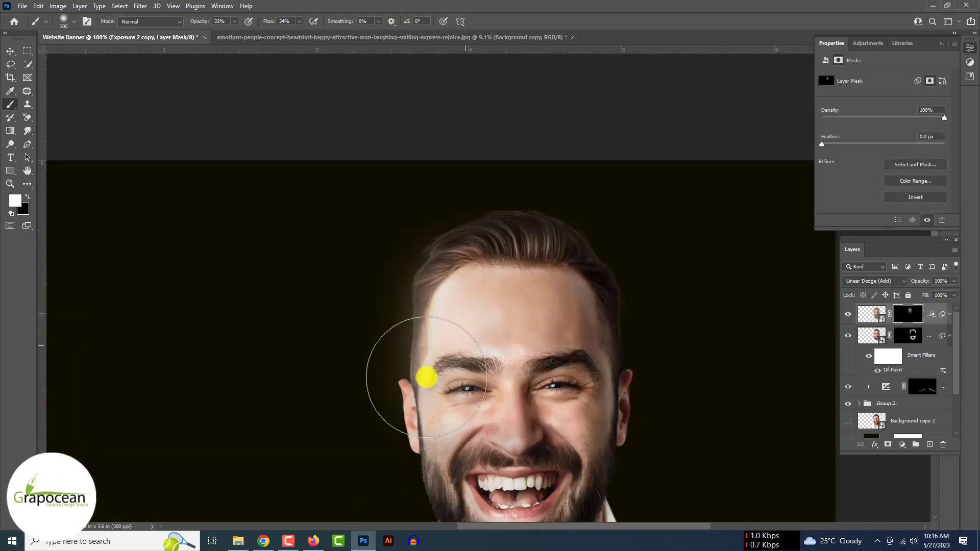
scroll(624, 507, "down", 4)
left_click_drag(624, 357, 714, 437)
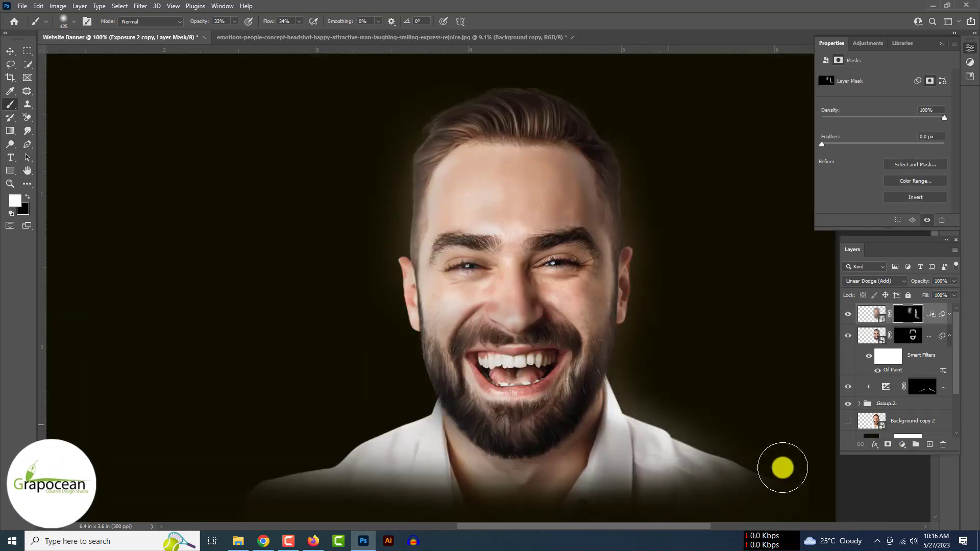
scroll(405, 374, "down", 6)
scroll(432, 411, "up", 6)
Refine the glow copy's mask along the face and cheeks with black and white strokes, using a 125 px brush.
key("x")
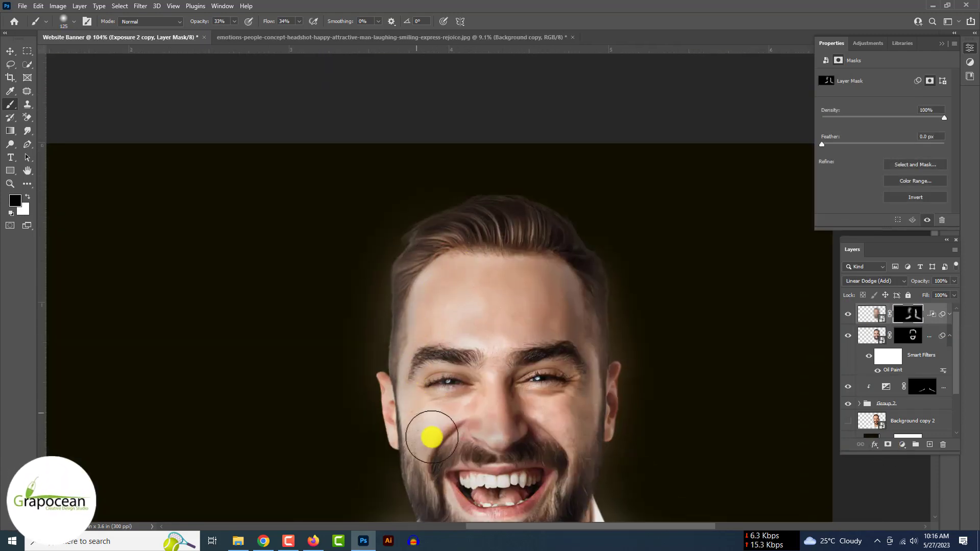
scroll(542, 449, "down", 6)
scroll(566, 324, "up", 8)
key("x")
key("x")
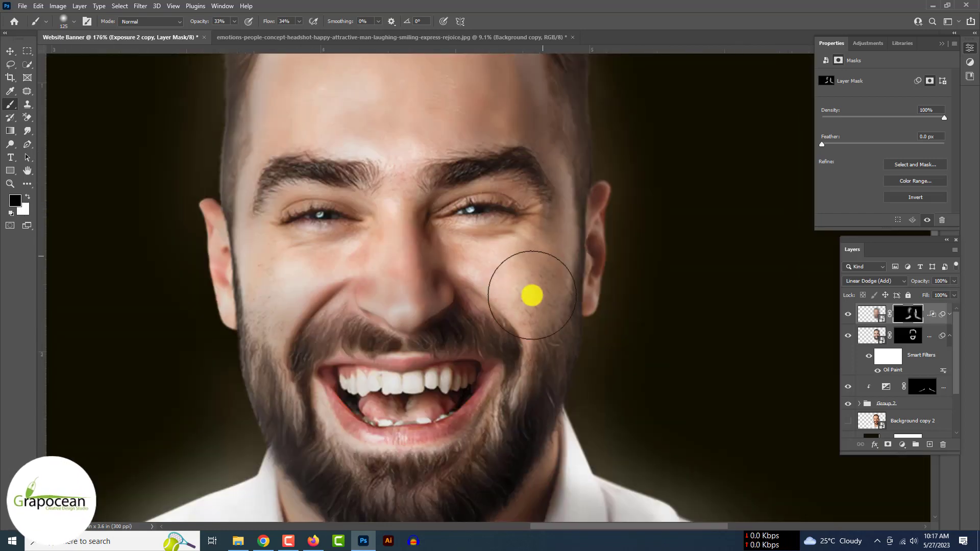
scroll(532, 296, "down", 8)
scroll(503, 315, "up", 5)
key("x")
left_click_drag(378, 195, 378, 238)
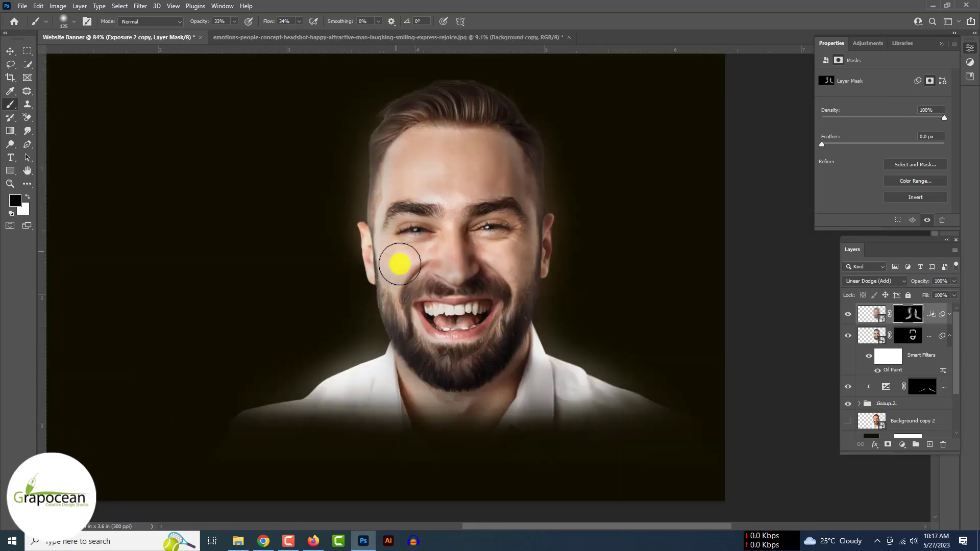
scroll(443, 188, "up", 3)
scroll(434, 286, "down", 8)
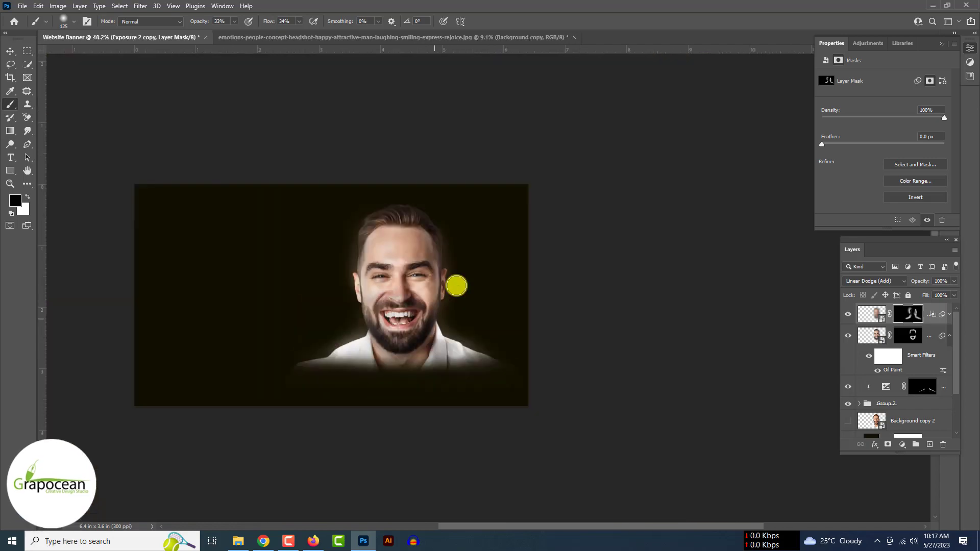
scroll(326, 273, "up", 3)
Compare the portrait with and without the glow copy, try Dissolve on it, and replace that with a smoother blend mode.
left_click(849, 315)
left_click(850, 315)
scroll(633, 398, "down", 2)
left_click(888, 281)
left_click(863, 293)
scroll(540, 347, "up", 5)
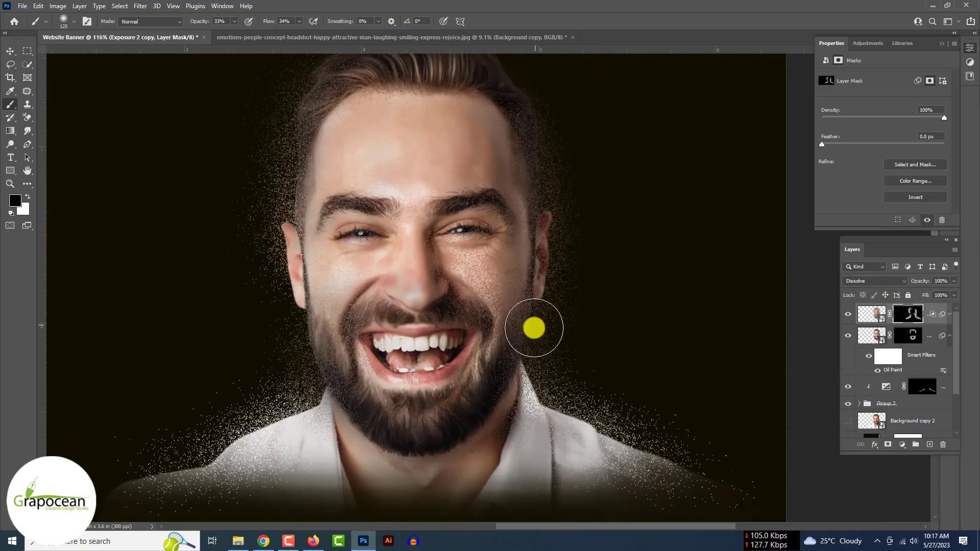
scroll(534, 328, "down", 3)
scroll(535, 328, "up", 3)
scroll(623, 381, "up", 3)
left_click(876, 281)
left_click(864, 286)
scroll(450, 376, "down", 3)
Add a Vibrance adjustment at the top of the layer stack and group the two filtered portrait copies beneath it.
left_click(903, 445)
left_click(919, 340)
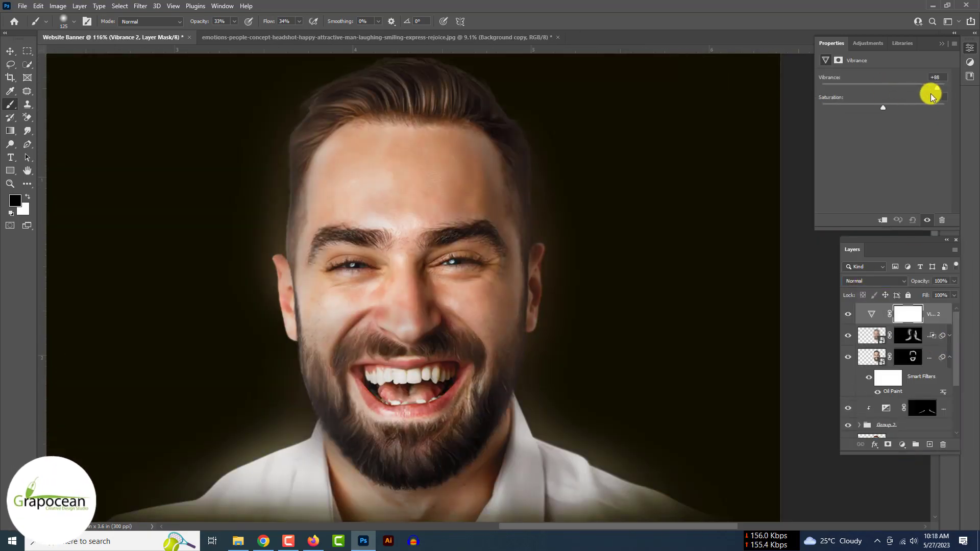
left_click(925, 335)
key("ctrl+g")
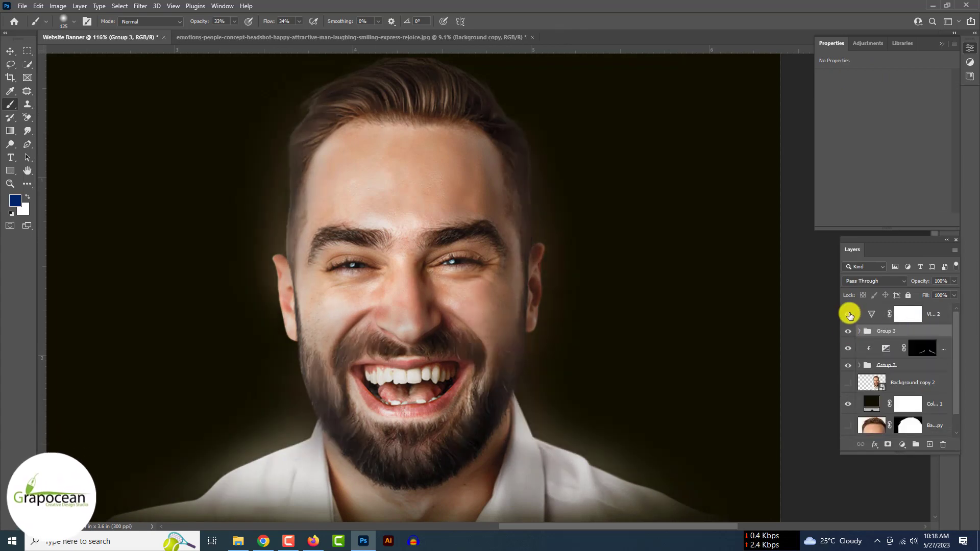
Set the new Vibrance adjustment to Vibrance +63 and Saturation -24.
left_click(932, 314)
left_click_drag(884, 87, 922, 87)
mouse_move(884, 107)
left_mouse_down()
mouse_move(863, 107)
mouse_move(893, 108)
left_mouse_up()
scroll(517, 256, "down", 4)
left_click(12, 53)
scroll(415, 403, "up", 2)
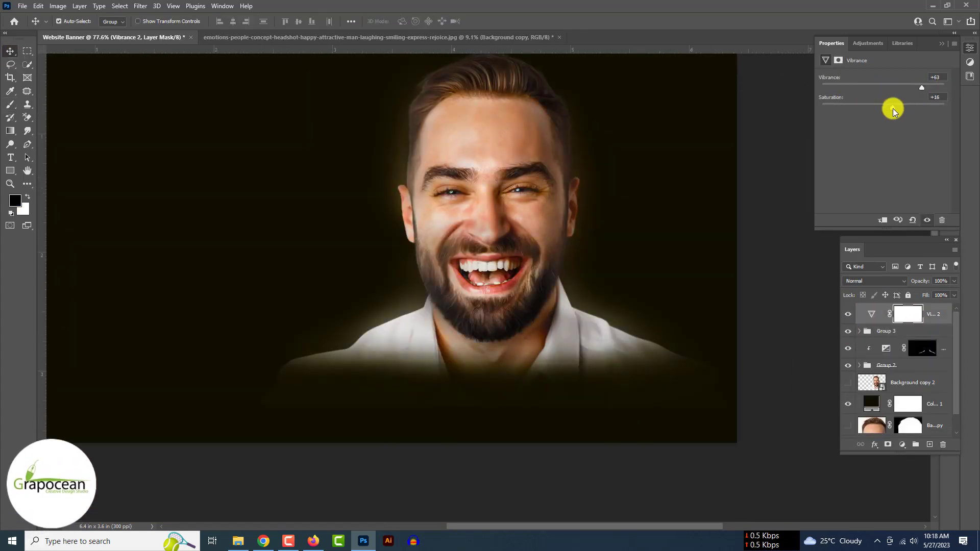
left_click_drag(893, 109, 868, 107)
scroll(591, 440, "up", 1)
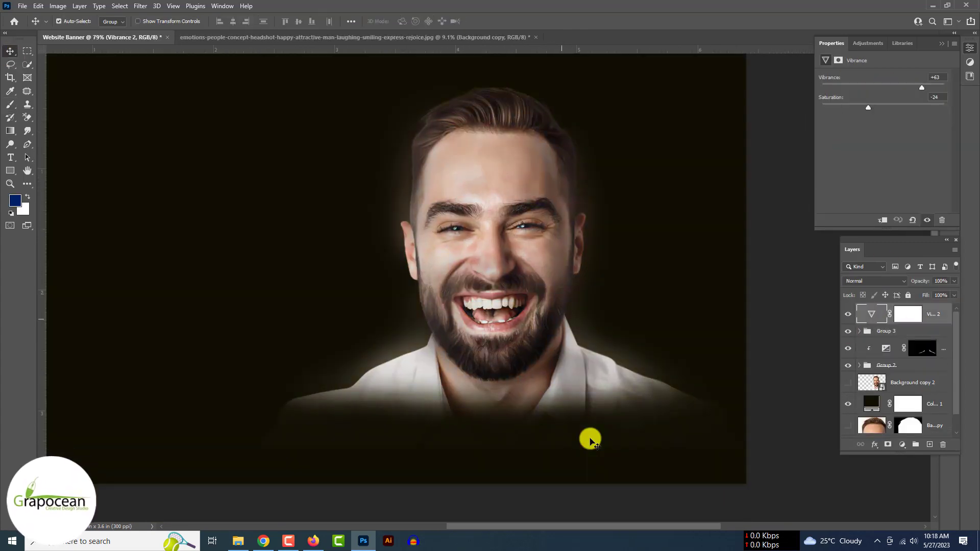
Add a colorized Hue/Saturation adjustment above the dark background with saturation 70 and lightness +56, and invert its mask.
scroll(591, 440, "down", 4)
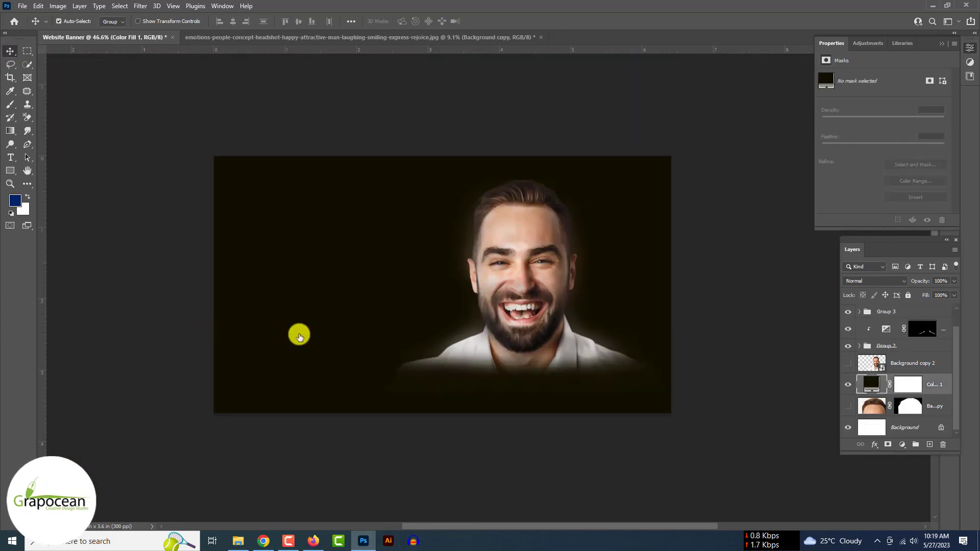
left_click(902, 445)
left_click(928, 349)
left_click(873, 170)
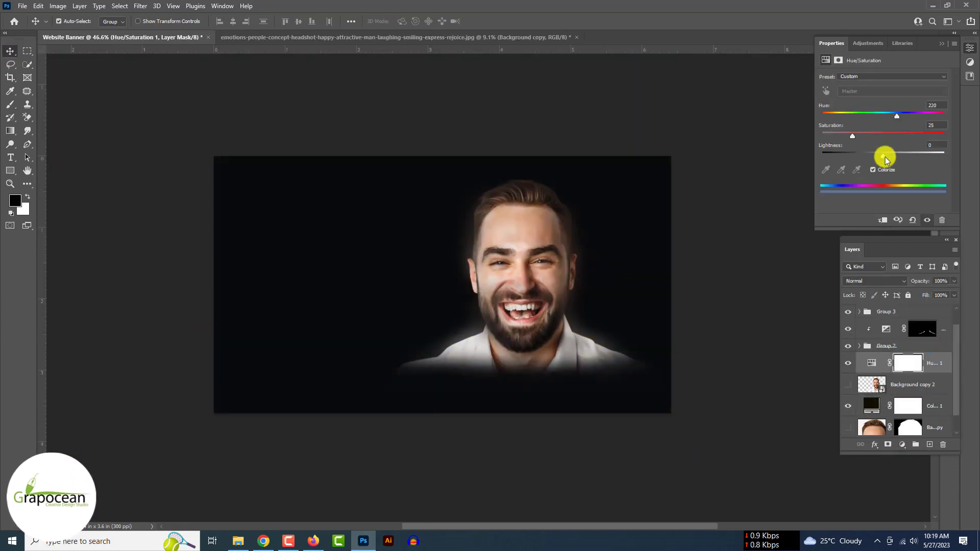
left_click_drag(884, 156, 913, 156)
left_click_drag(897, 117, 907, 136)
left_click_drag(913, 156, 918, 156)
left_click_drag(847, 116, 841, 117)
key("ctrl+i")
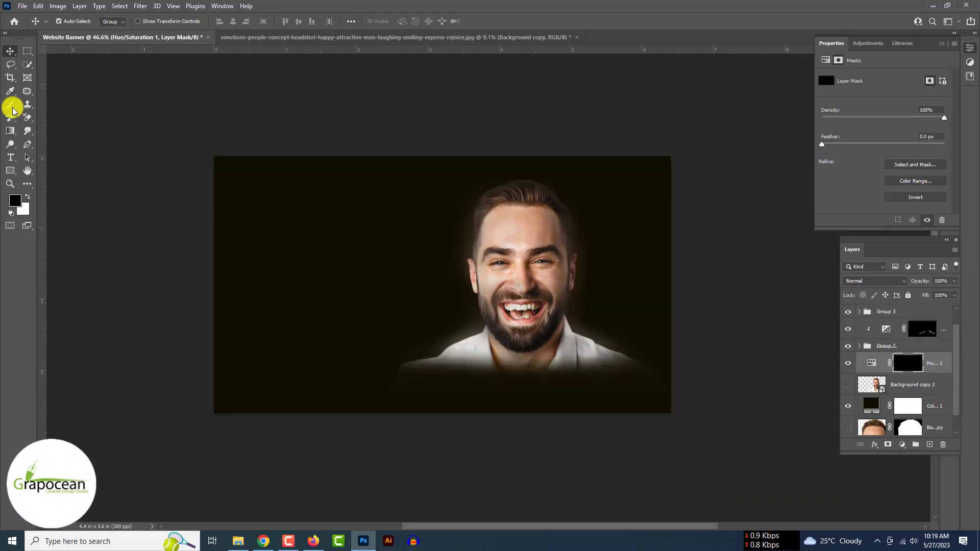
Try dabbing a glow behind the head in white on the Hue/Saturation mask with a 1400 px brush.
key("x")
left_click(522, 276)
left_click(522, 278)
left_click(523, 278)
key("ctrl+z")
key("ctrl+z")
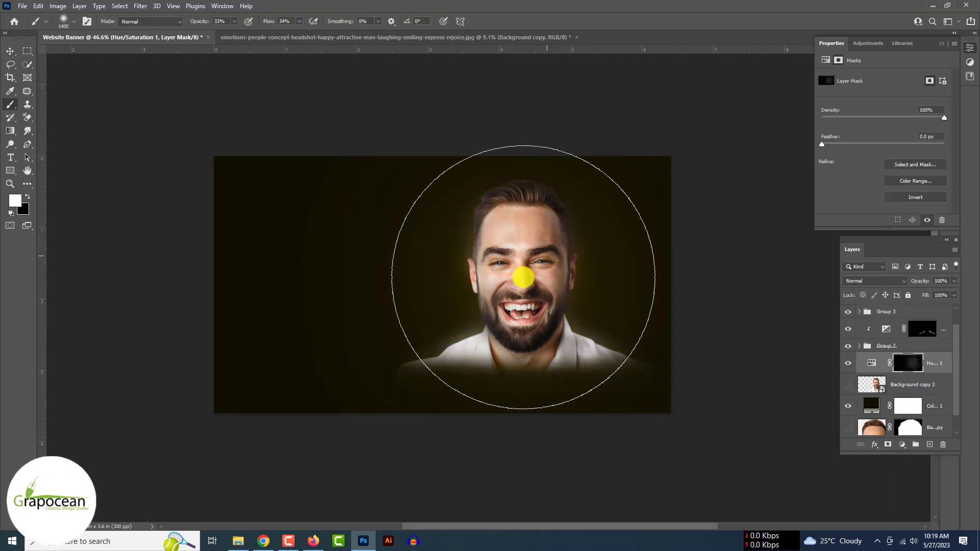
Paint a round glow behind the head on the Hue/Saturation mask with an 800 px white brush and trim its edges with black.
key("bracketleft")
key("bracketleft")
key("bracketleft")
key("bracketleft")
key("bracketleft")
key("bracketleft")
left_click(522, 276)
left_click(521, 276)
left_click(521, 275)
left_click(521, 276)
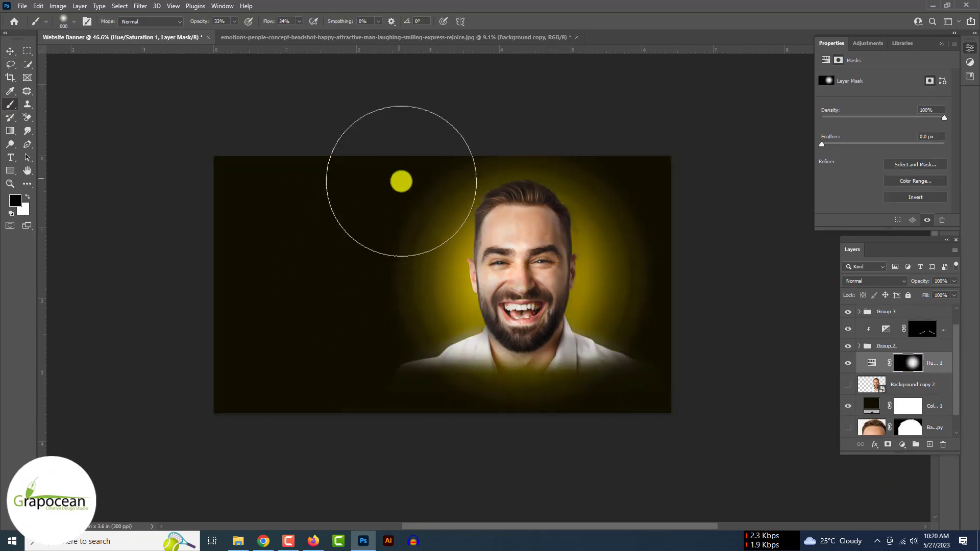
mouse_move(401, 181)
left_mouse_down()
mouse_move(399, 236)
mouse_move(457, 268)
mouse_move(636, 245)
mouse_move(650, 217)
left_mouse_up()
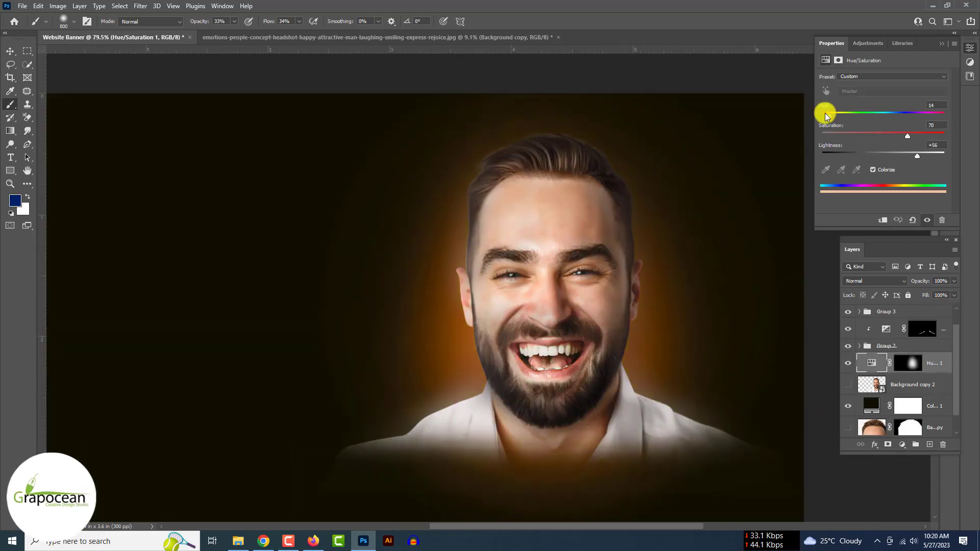
Tune the background glow to amber with saturation 83 and lightness +27, and mask it out below the shirt with black.
left_click_drag(830, 116, 841, 116)
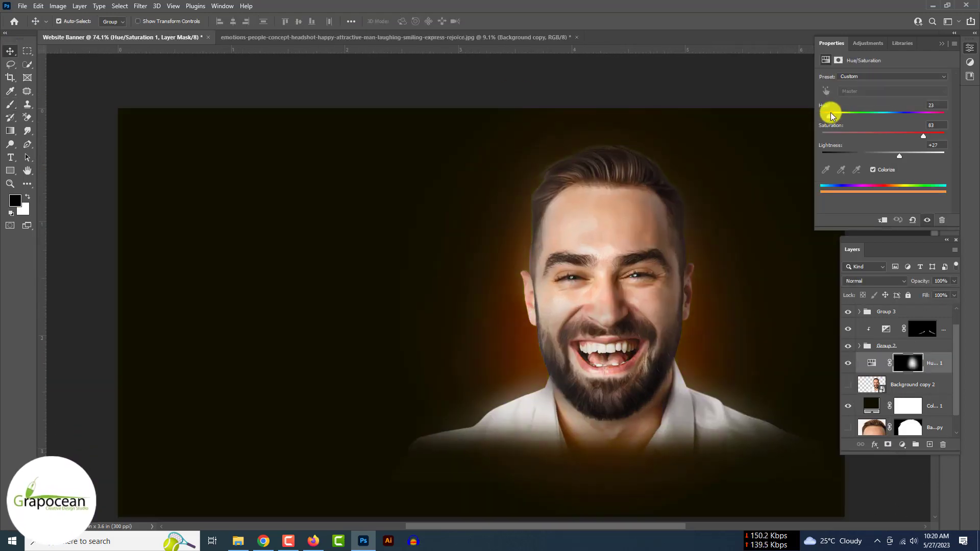
left_click_drag(831, 116, 840, 116)
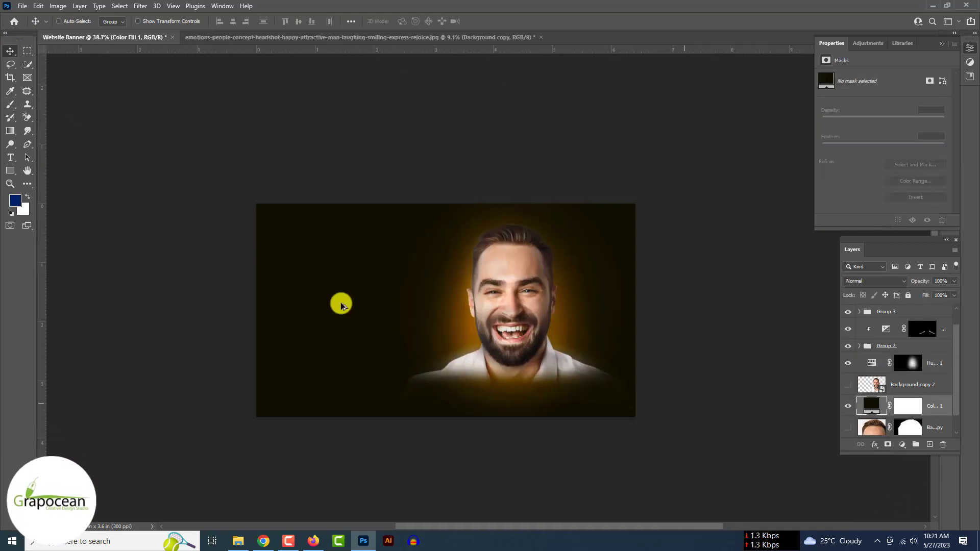
scroll(343, 302, "down", 2)
scroll(558, 267, "up", 5)
left_click_drag(549, 335, 416, 335)
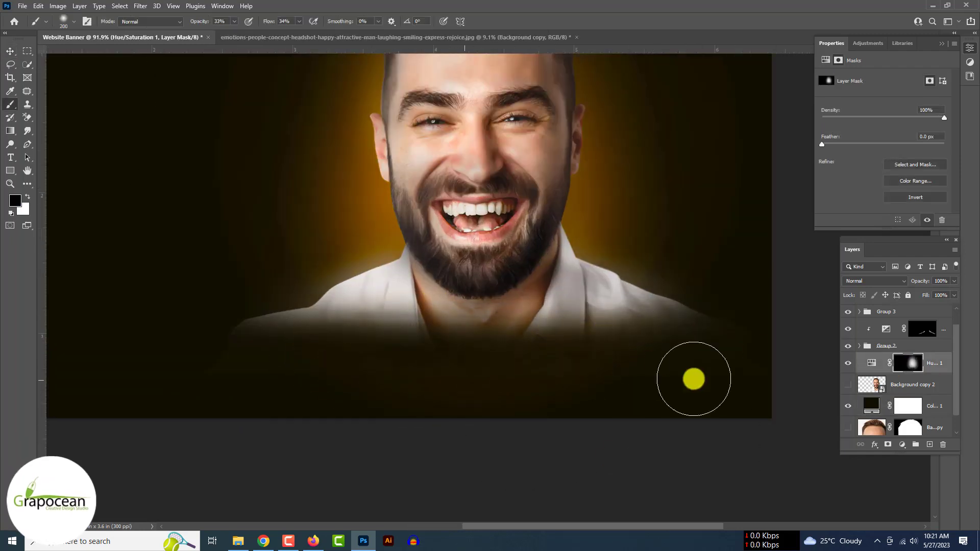
Try extending the amber glow around the shoulder on the image's left side with 200 px white and black mask strokes.
key("x")
left_click_drag(406, 261, 233, 337)
key("x")
key("x")
left_click_drag(161, 350, 225, 301)
key("x")
left_click_drag(188, 336, 263, 292)
left_click_drag(362, 257, 339, 341)
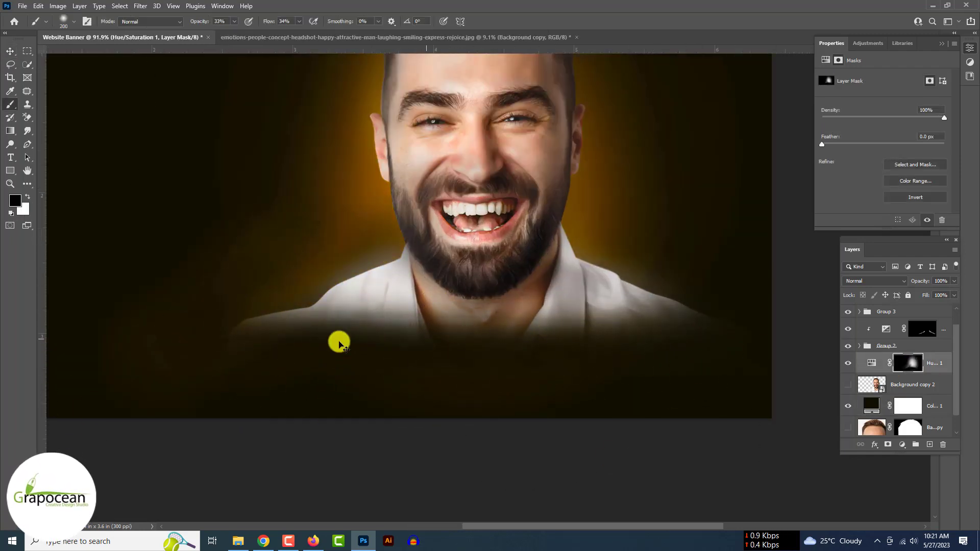
scroll(339, 342, "down", 2)
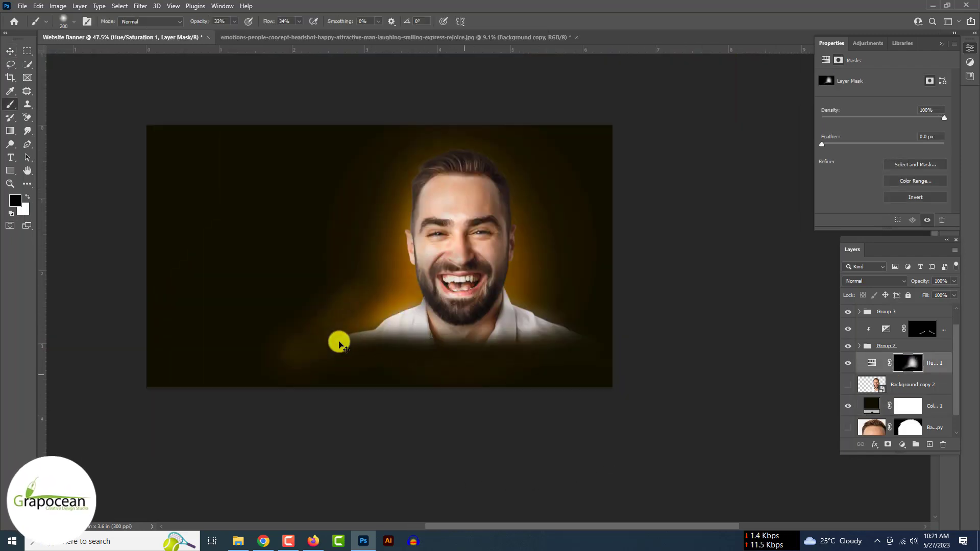
Toggle Group 3 to compare the portrait with and without the filtered copies.
left_click(848, 312)
scroll(531, 271, "down", 3)
scroll(462, 309, "up", 3)
scroll(511, 306, "up", 4)
scroll(520, 317, "down", 5)
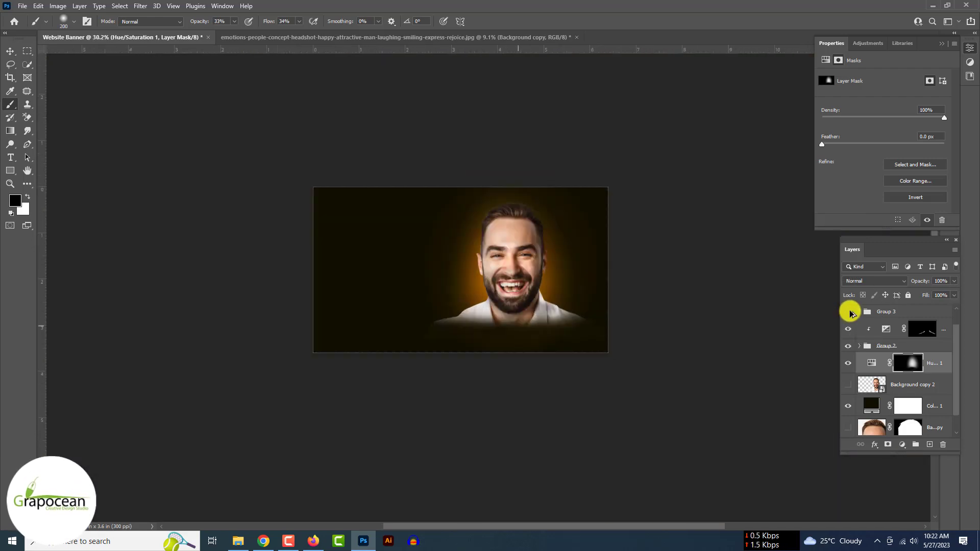
scroll(498, 325, "up", 3)
left_click(849, 311)
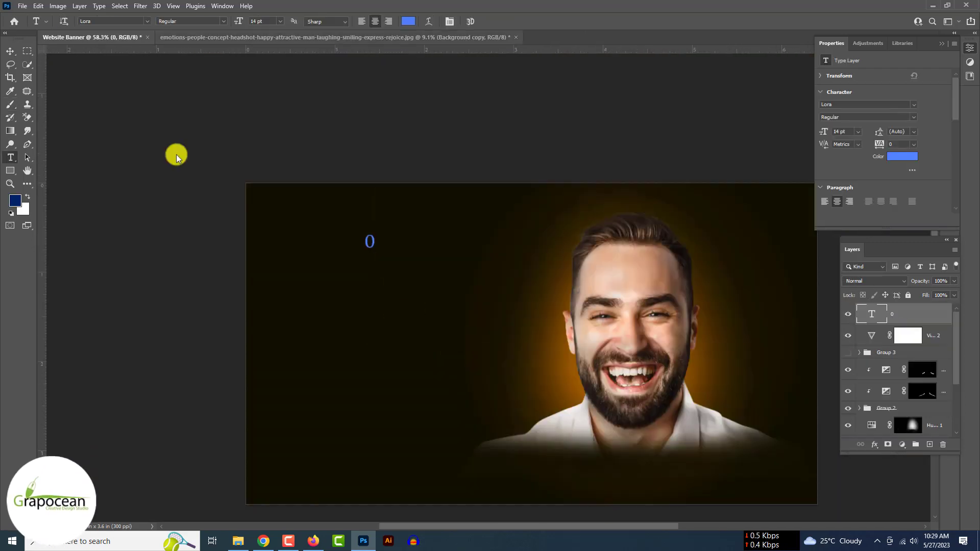
Create a vertical text column of random 0 and 1 digits beside the man in orange 14 pt Lora.
right_click(11, 158)
left_click(72, 166)
left_click(446, 248)
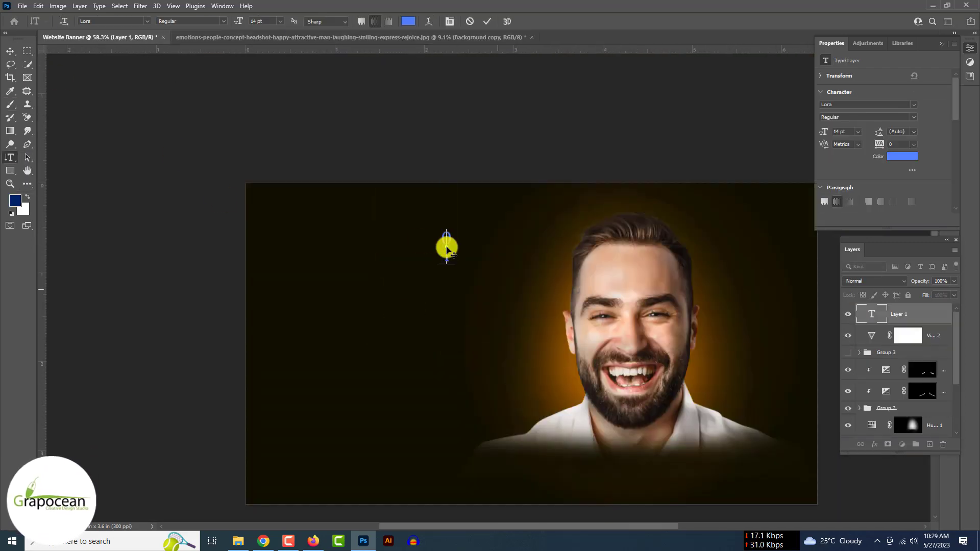
key("ctrl+a")
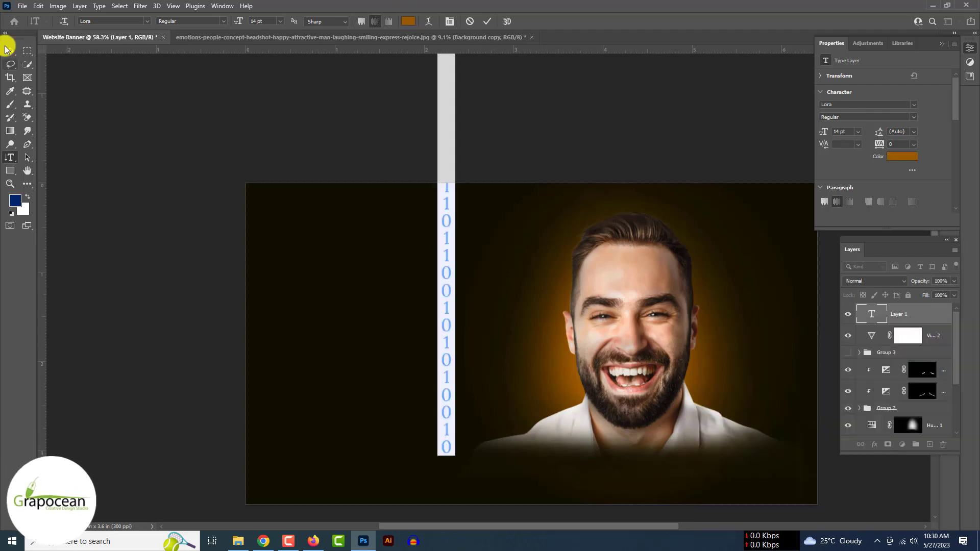
key("v")
Place the digit column behind the man beside his face, scale it to 7.71 pt and lower its opacity to 18%.
left_click_drag(449, 339, 556, 339)
left_click_drag(904, 314, 913, 333)
key("ctrl+t")
left_click_drag(545, 99, 505, 302)
left_click_drag(558, 346, 558, 300)
scroll(582, 432, "up", 5)
scroll(917, 358, "up", 2)
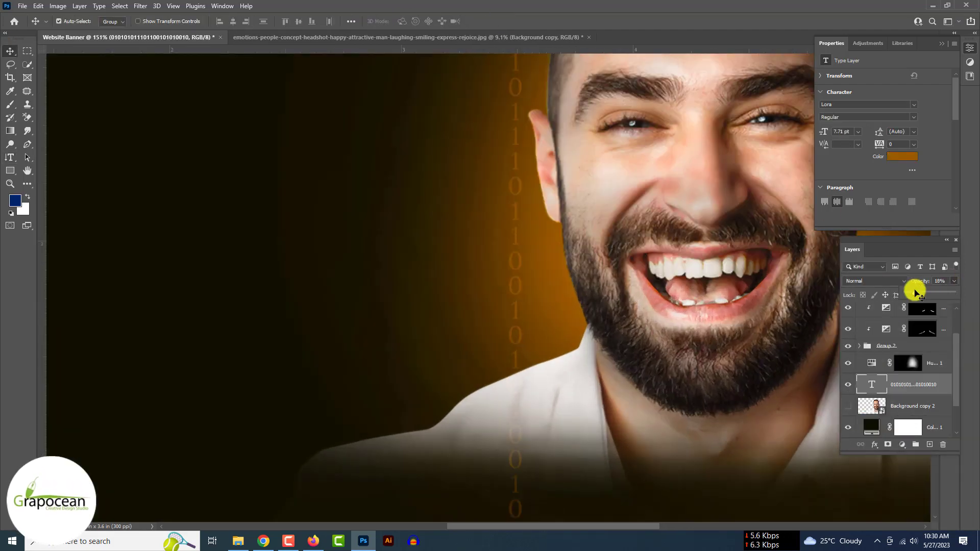
Duplicate the digit column twice, transform and offset the copies beside the first, and select the columns together.
key("ctrl+j")
scroll(519, 285, "up", 3)
key("ctrl+t")
left_click_drag(512, 250, 563, 241)
left_click(505, 21)
key("ctrl+0")
key("ctrl+j")
key("ctrl+t")
left_click(505, 21)
scroll(505, 22, "down", 2)
scroll(927, 408, "down", 1)
left_click(928, 425, "shift")
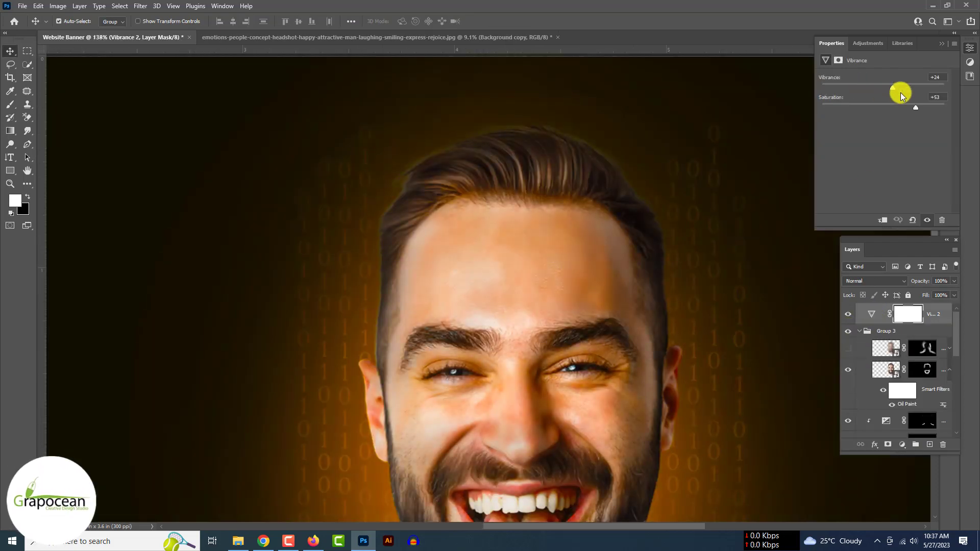
Lower the top Vibrance adjustment to mute the strong orange tones on the skin.
left_click_drag(900, 93, 870, 102)
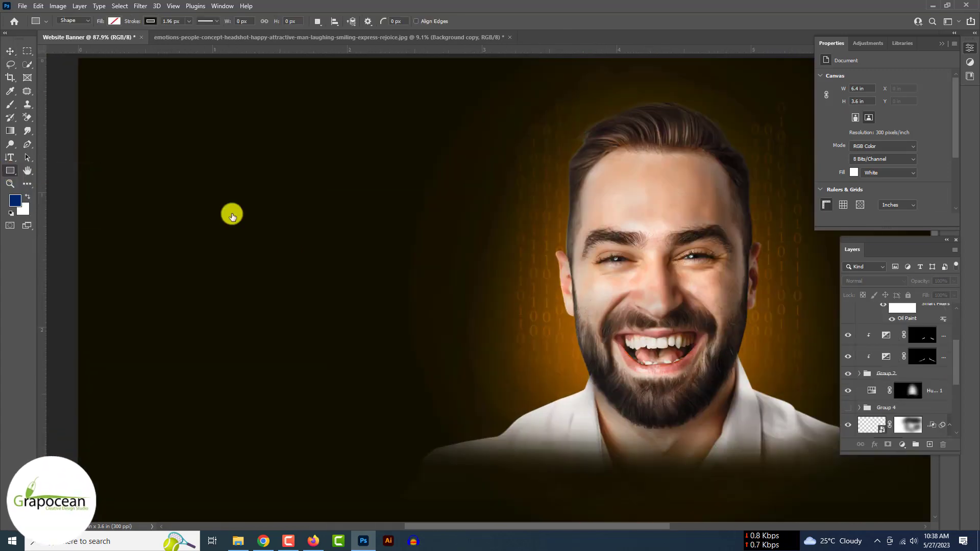
Try a Path Blur at 13% speed on the Group 5 smart object along a straight vertical path beside the face.
scroll(850, 408, "down", 3)
left_click(853, 411)
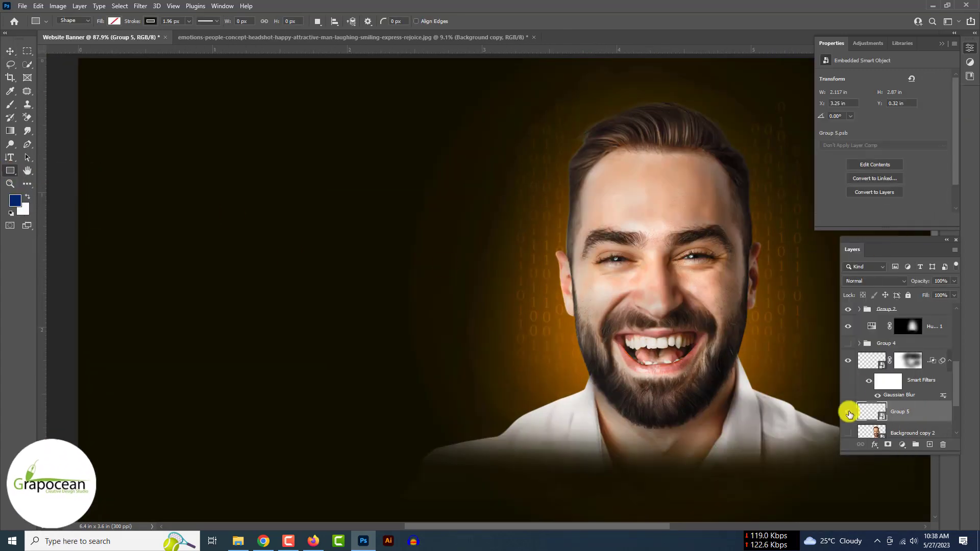
left_click(140, 5)
left_click(286, 175)
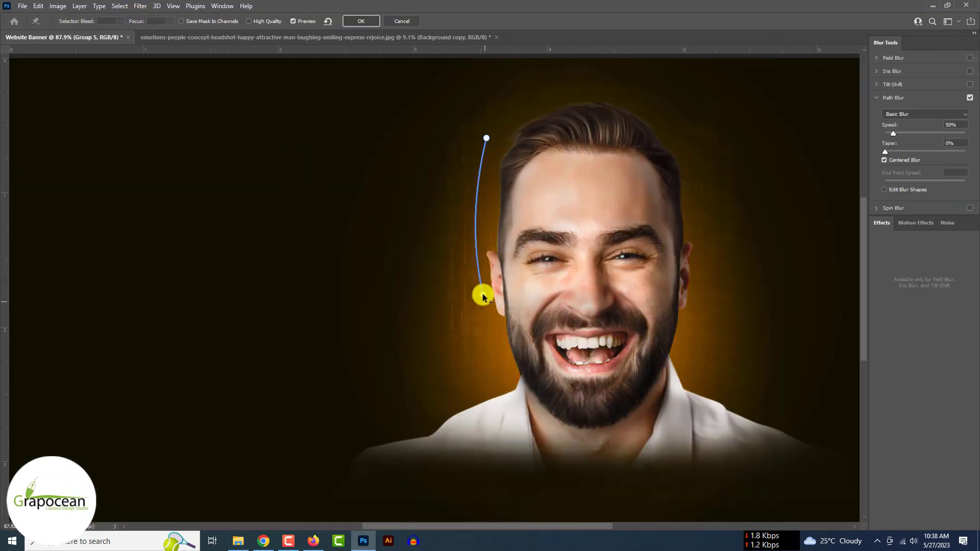
scroll(482, 346, "right", 5)
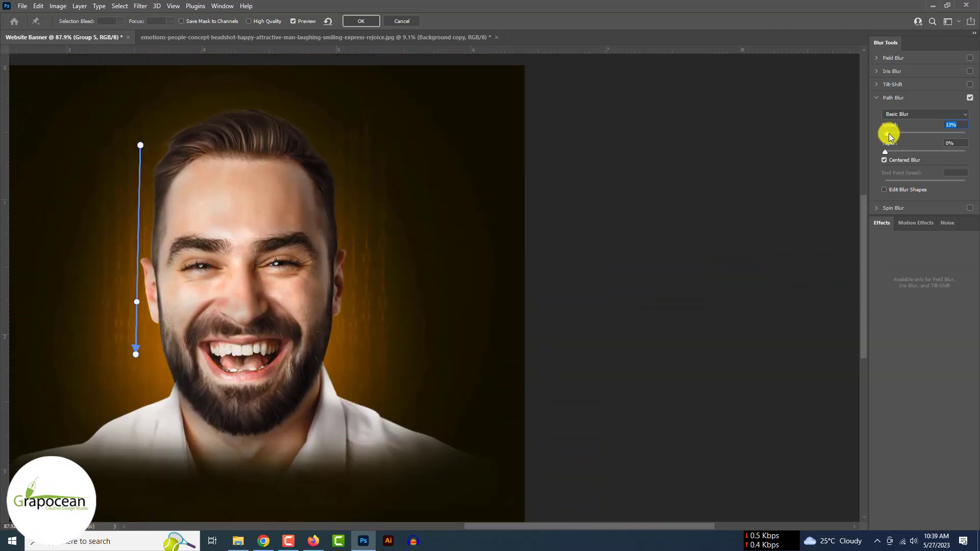
left_click(402, 21)
Apply a Path Blur at 45% speed to the Group 5 copy 2 smart object along a near-vertical path beside the face.
left_click(141, 6)
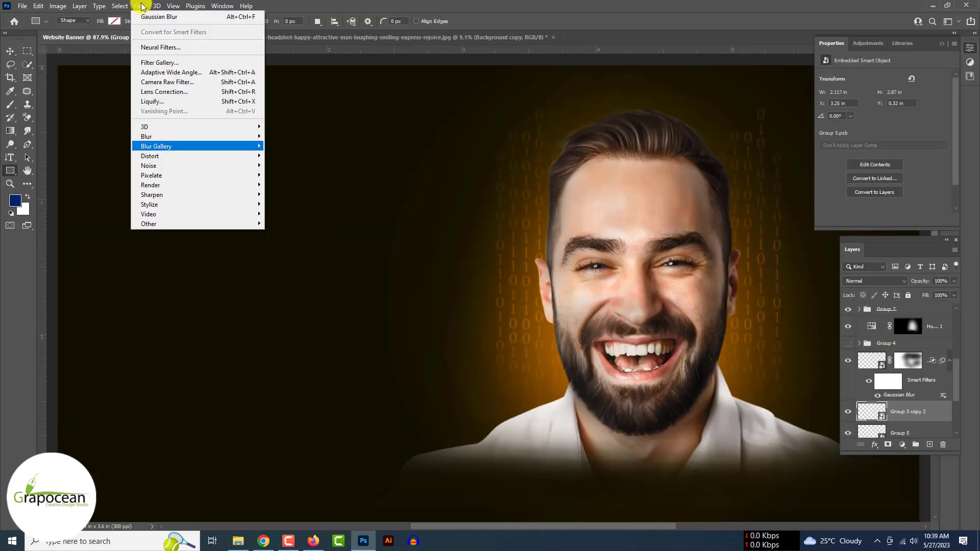
left_click(300, 177)
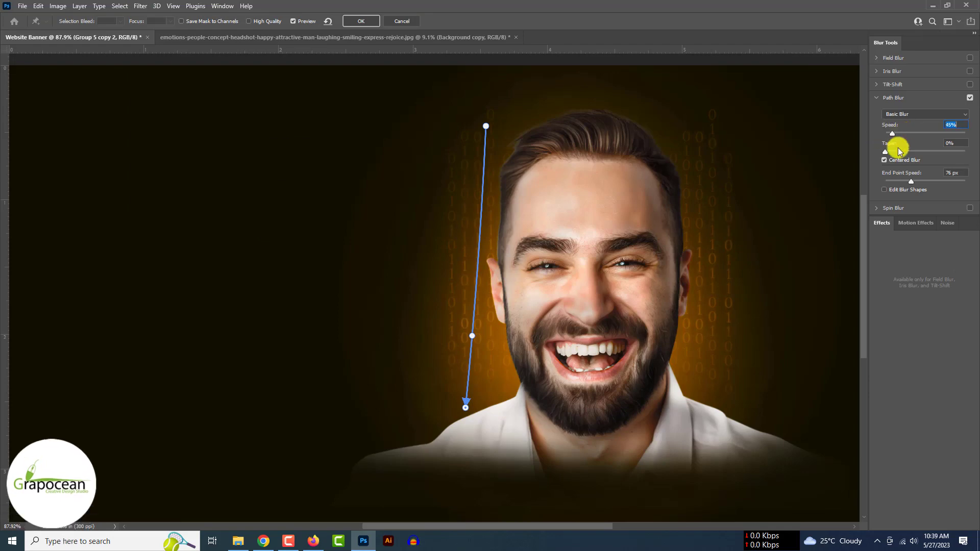
Add a Hue/Saturation adjustment above Group 5 copy 2, invert its mask and paint a bright glow back in around the head.
left_click(902, 444)
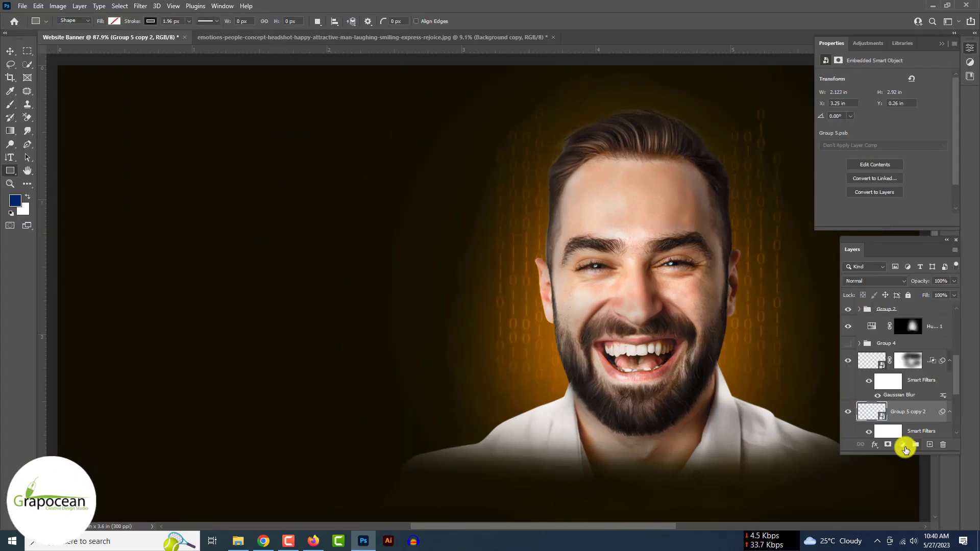
left_click_drag(919, 157, 853, 135)
key("ctrl+i")
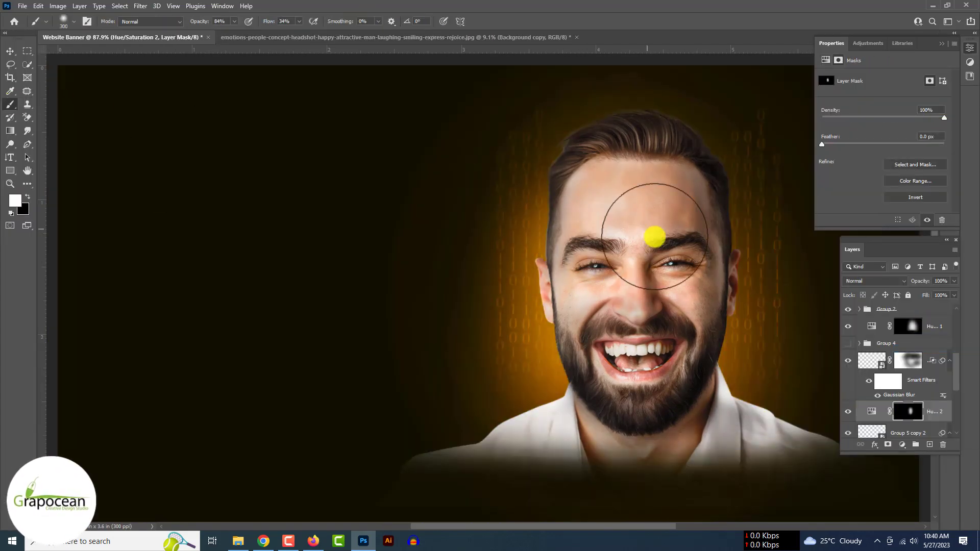
left_click_drag(711, 260, 701, 418)
scroll(631, 503, "down", 1)
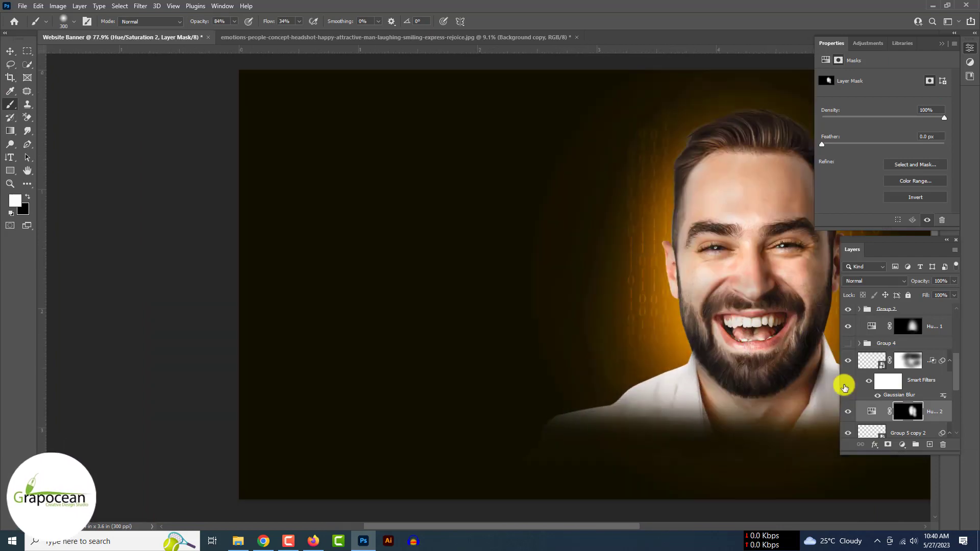
Set the new glow adjustment to hue 27, saturation 58 and lightness +28.
left_click(872, 412)
left_click_drag(916, 141, 915, 136)
left_click_drag(896, 155, 902, 157)
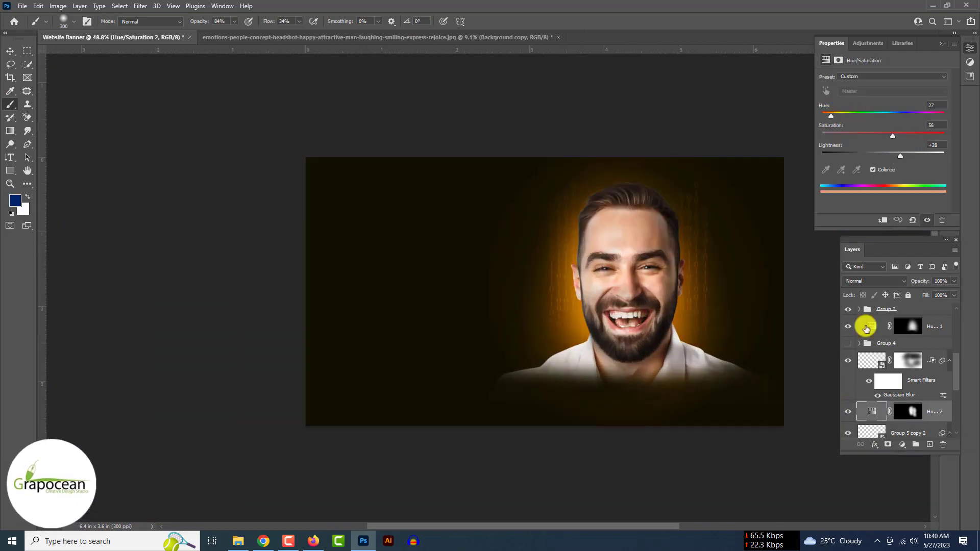
Clear the glow adjustment's mask to black and brush a tighter white glow along both sides of the head and shoulders.
left_click(894, 408)
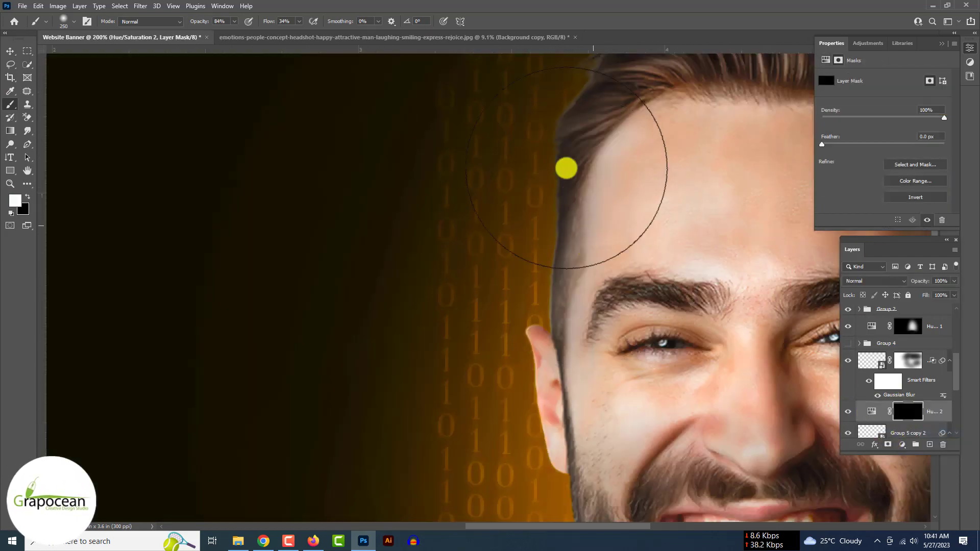
left_click_drag(567, 169, 564, 214)
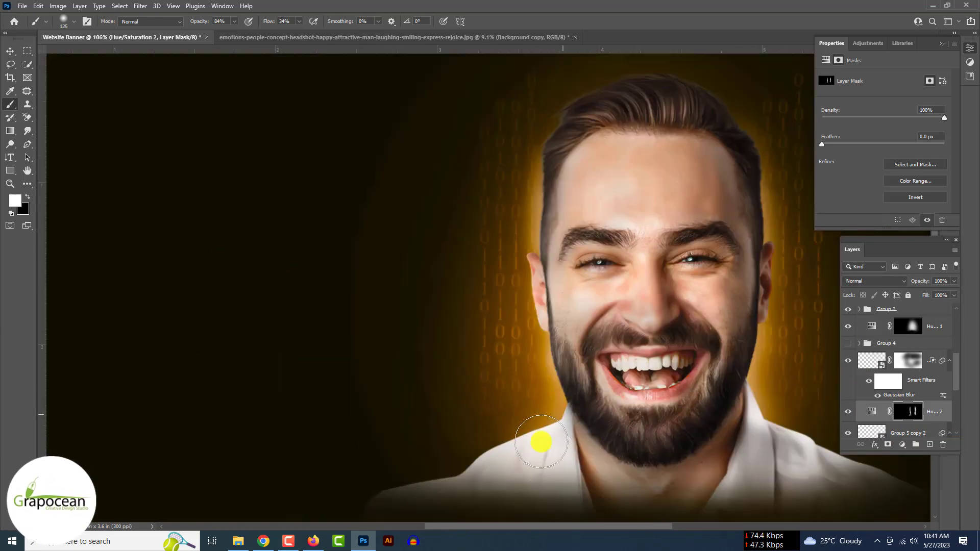
mouse_move(541, 442)
left_mouse_down()
mouse_move(480, 470)
mouse_move(451, 462)
left_mouse_up()
key("x")
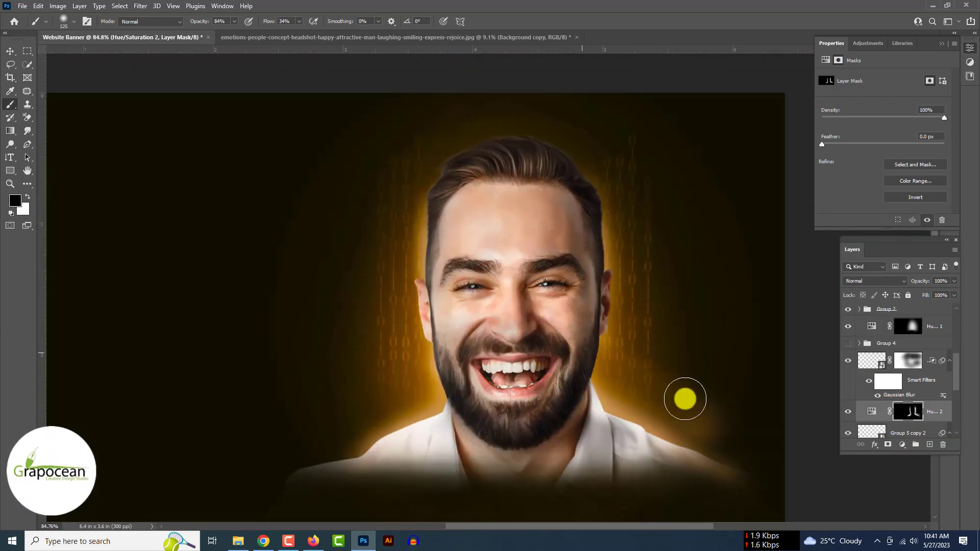
key("x")
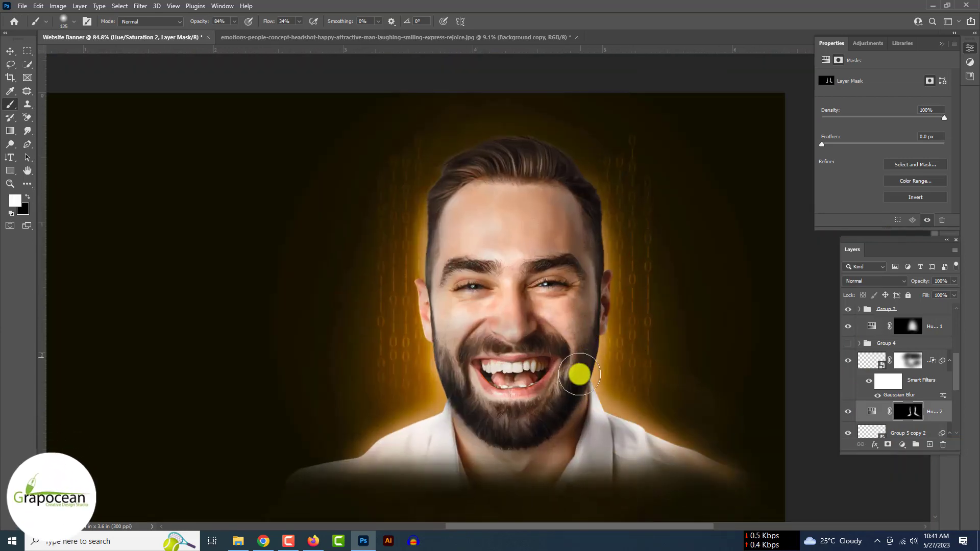
scroll(449, 418, "down", 2)
scroll(593, 240, "down", 4)
scroll(707, 311, "up", 3)
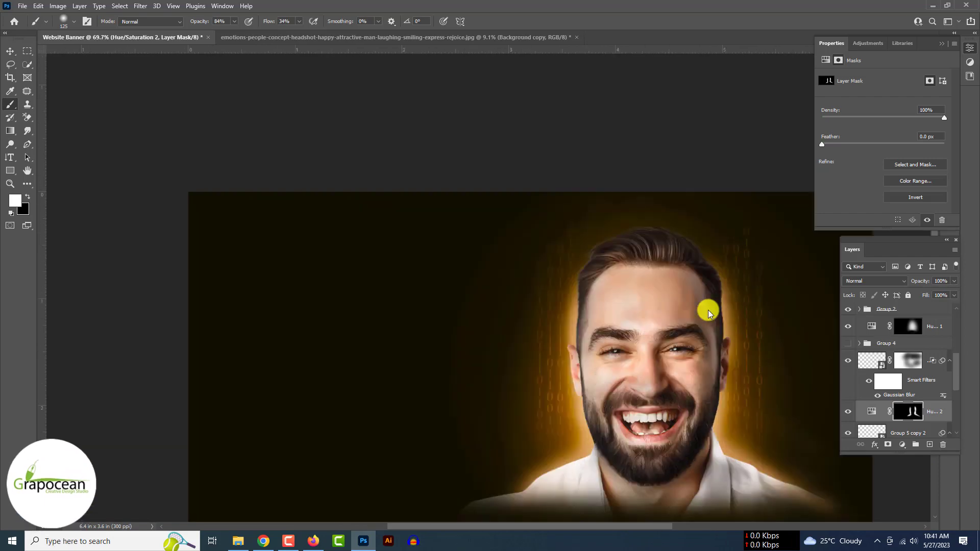
scroll(848, 335, "up", 5)
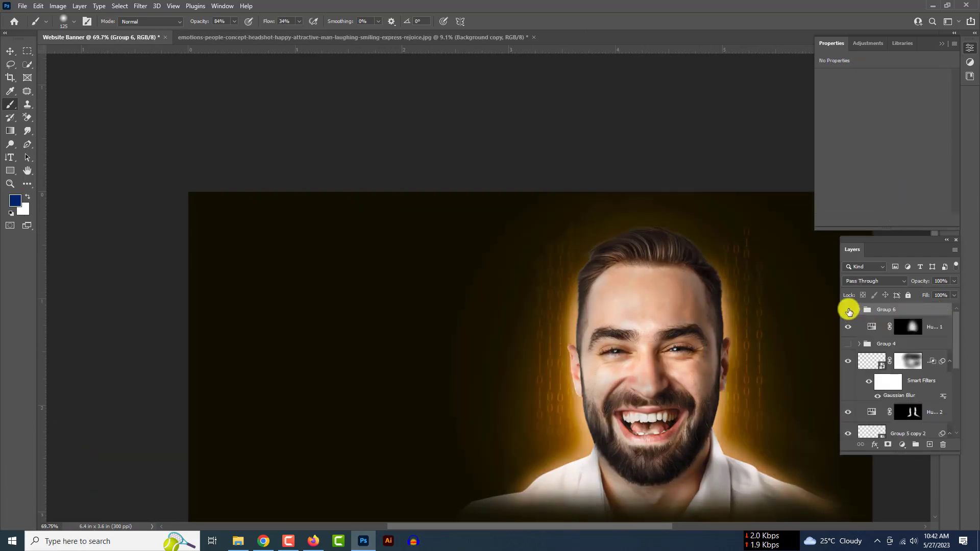
Add a Hue/Saturation adjustment above Group 6, colorized with hue 23, saturation 81 and lightness -42.
left_click(902, 444)
left_click(939, 348)
left_click(873, 170)
mouse_move(823, 116)
left_mouse_down()
mouse_move(849, 116)
mouse_move(835, 117)
left_mouse_up()
left_click_drag(853, 136, 905, 136)
left_click_drag(884, 156, 857, 157)
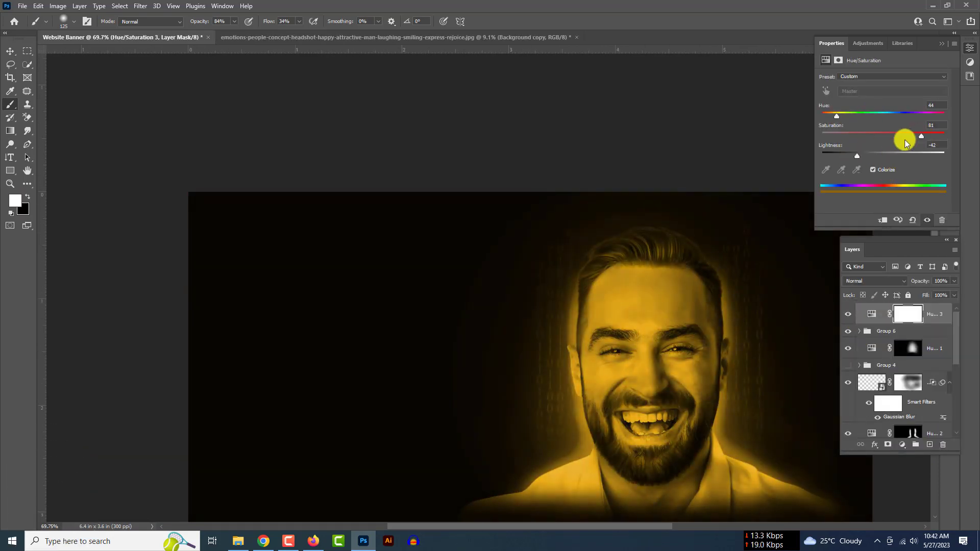
left_click_drag(906, 137, 921, 137)
Adjust the top Hue/Saturation layer's Blend If range for this layer on the Red channel.
double_click(940, 314)
left_click_drag(711, 289, 302, 125)
left_click(357, 269)
left_click(357, 280)
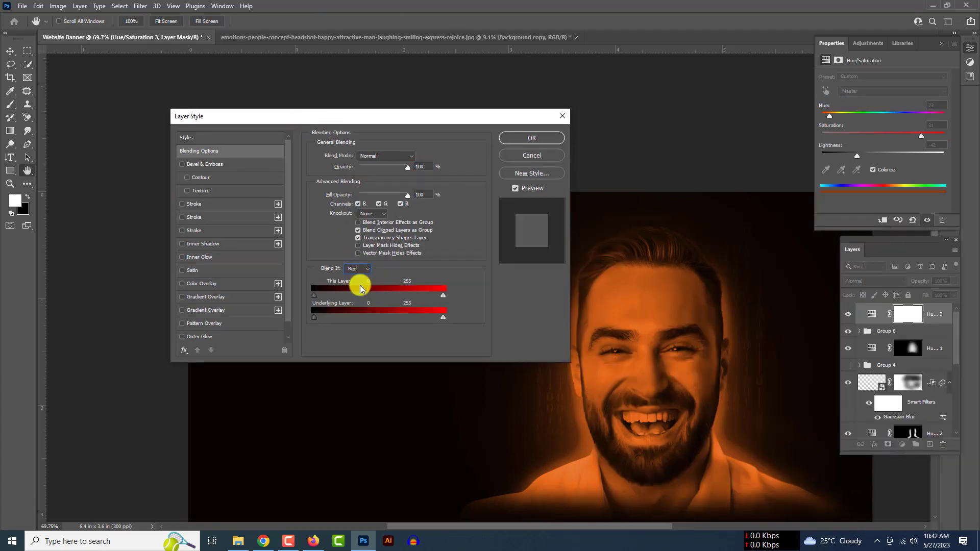
mouse_move(444, 296)
left_mouse_down()
mouse_move(416, 292)
mouse_move(343, 320)
mouse_move(464, 291)
left_mouse_up()
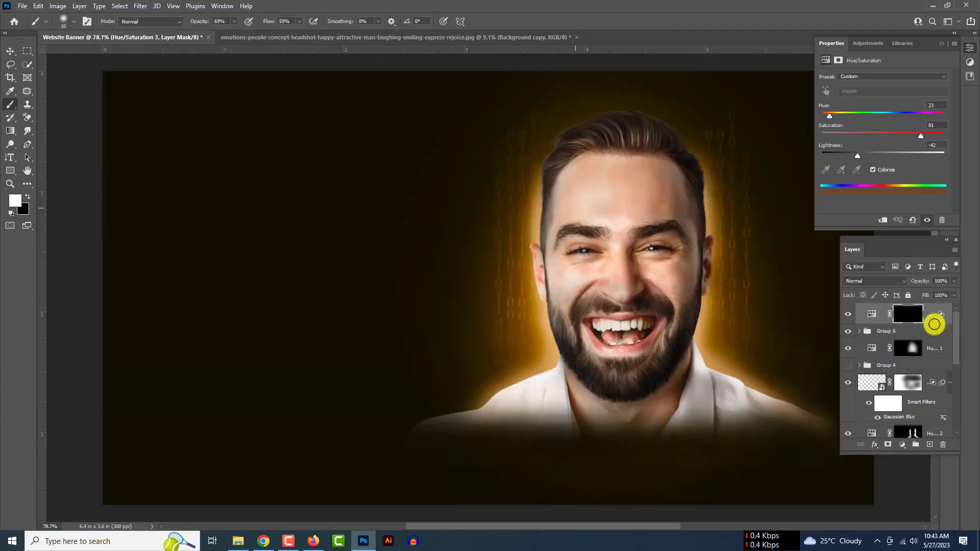
Clip the orange Hue/Saturation adjustment to Group 6 and paint its tint onto the edges of the hair.
left_click(937, 324, "alt")
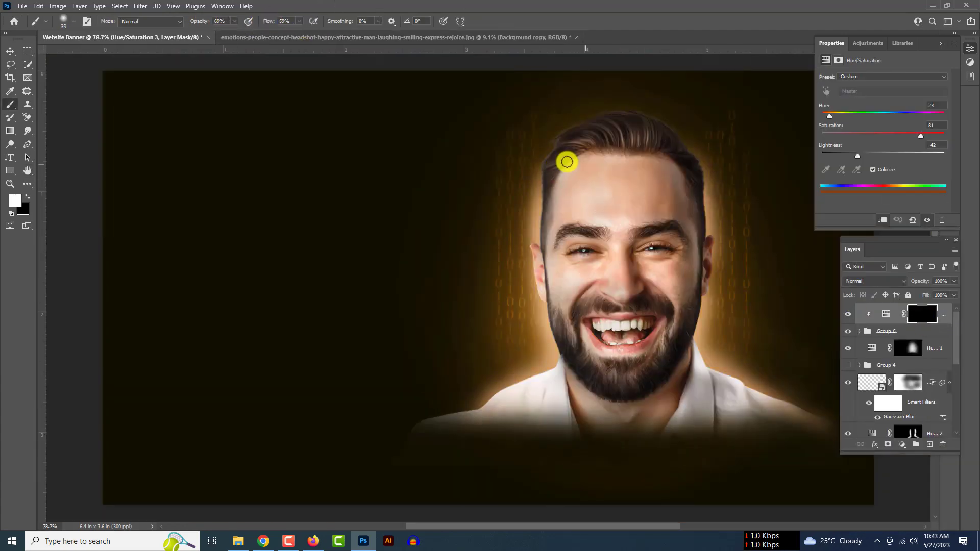
scroll(566, 160, "up", 3)
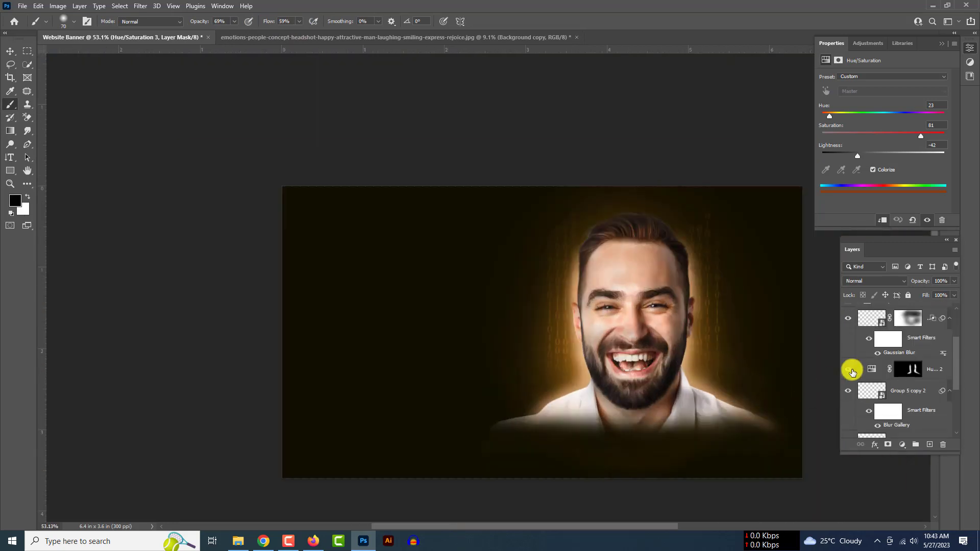
Try the Linear Light blend mode on the Hue/Saturation glow adjustment above Group 5 copy 2 and compare its effect.
right_click(919, 369)
key("Escape")
left_click(871, 278)
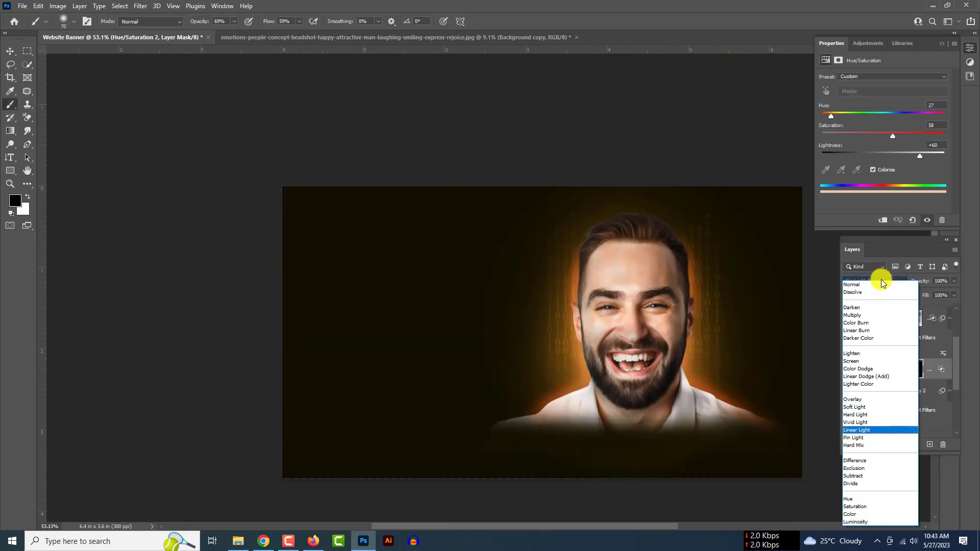
left_click(10, 51)
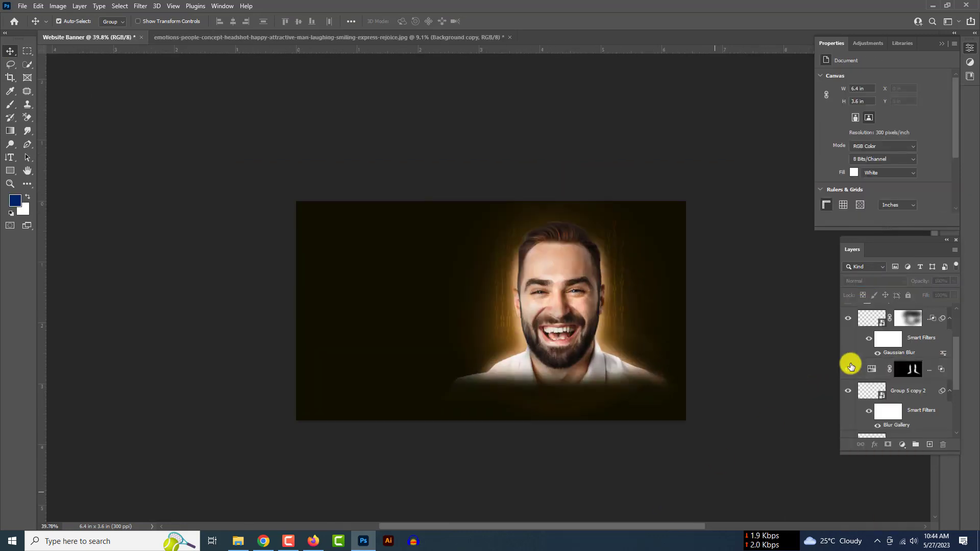
left_click(862, 371)
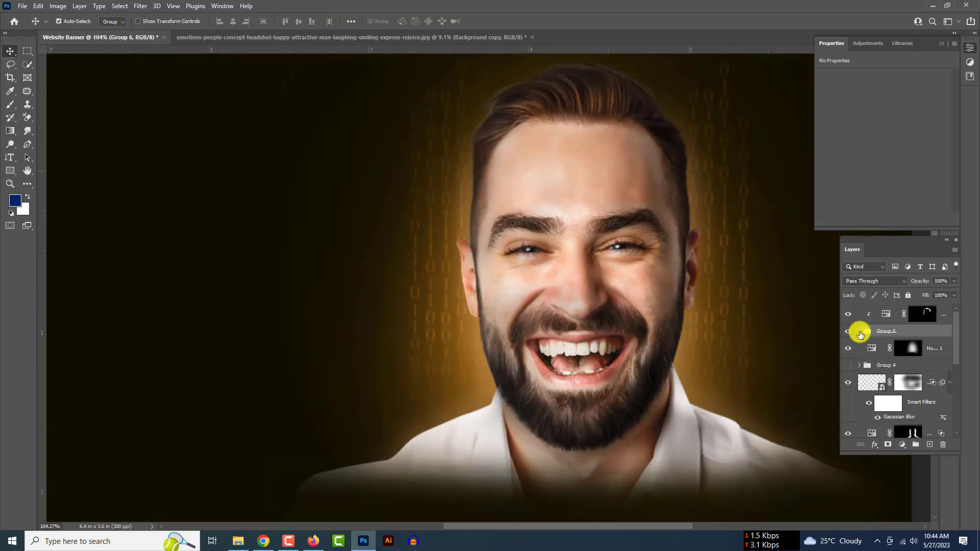
Add a Levels adjustment at the top of the layer stack and tune its tones.
left_click(903, 444)
mouse_move(871, 152)
left_mouse_down()
mouse_move(847, 148)
mouse_move(881, 151)
left_mouse_up()
left_click(942, 325, "alt")
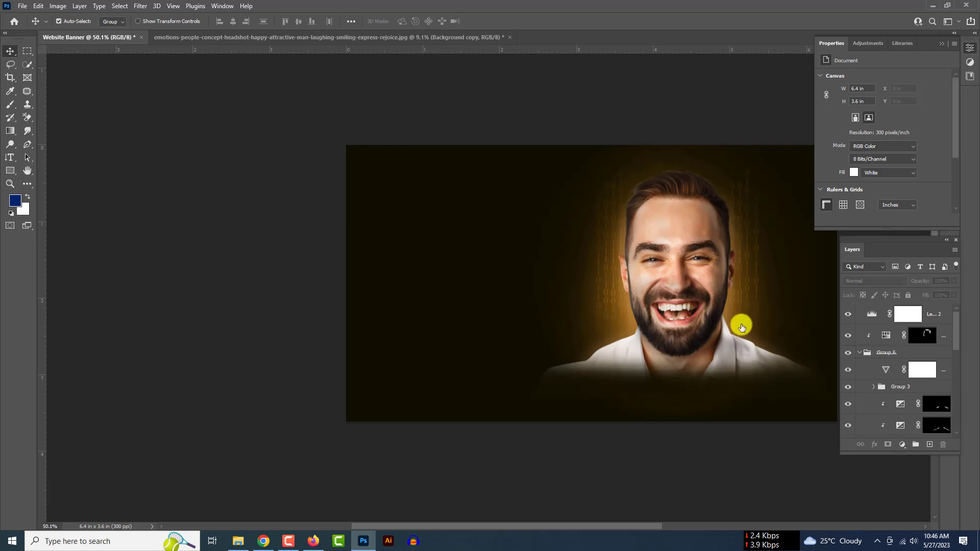
Set the Vibrance adjustment inside Group 6 to vibrance -29 and saturation -3.
left_click(868, 369)
left_click_drag(868, 86, 882, 108)
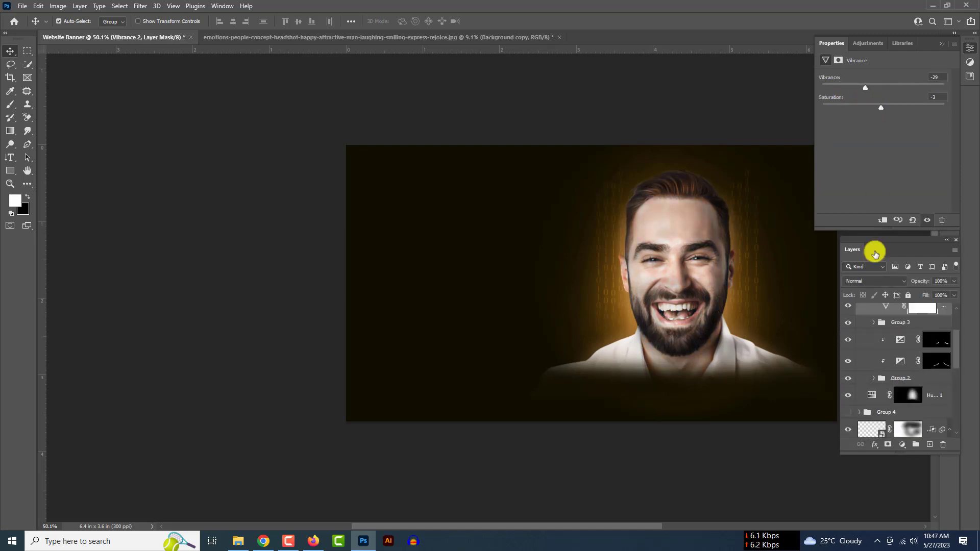
Undo the last four changes.
left_click(888, 323)
left_click(700, 450)
scroll(700, 450, "down", 14)
scroll(700, 451, "up", 13)
key("ctrl+z")
key("ctrl+z")
key("ctrl+z")
key("ctrl+z")
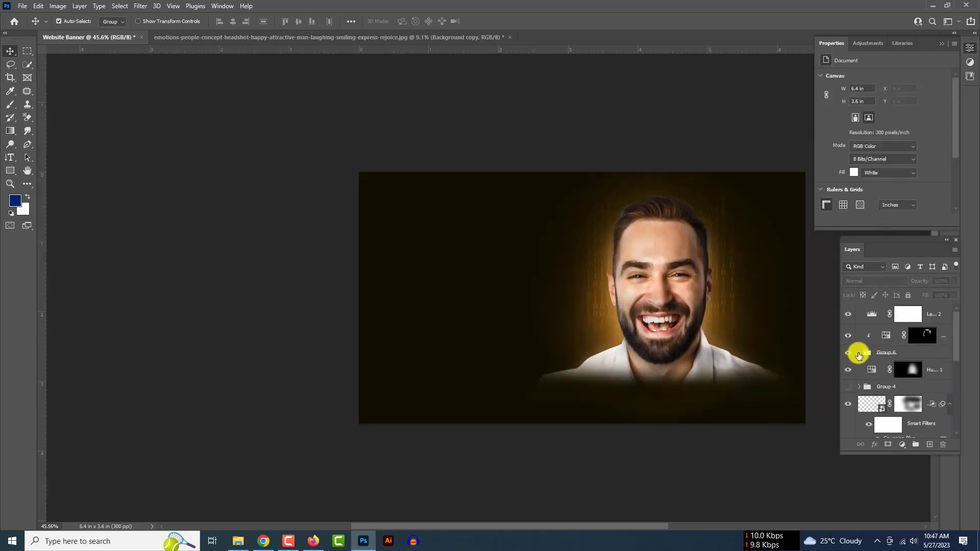
Add a colorized Hue/Saturation adjustment directly below Group 6 and raise its lightness to create a light rim color.
left_click(891, 369)
scroll(657, 269, "up", 2)
left_click(678, 228)
left_click(860, 353)
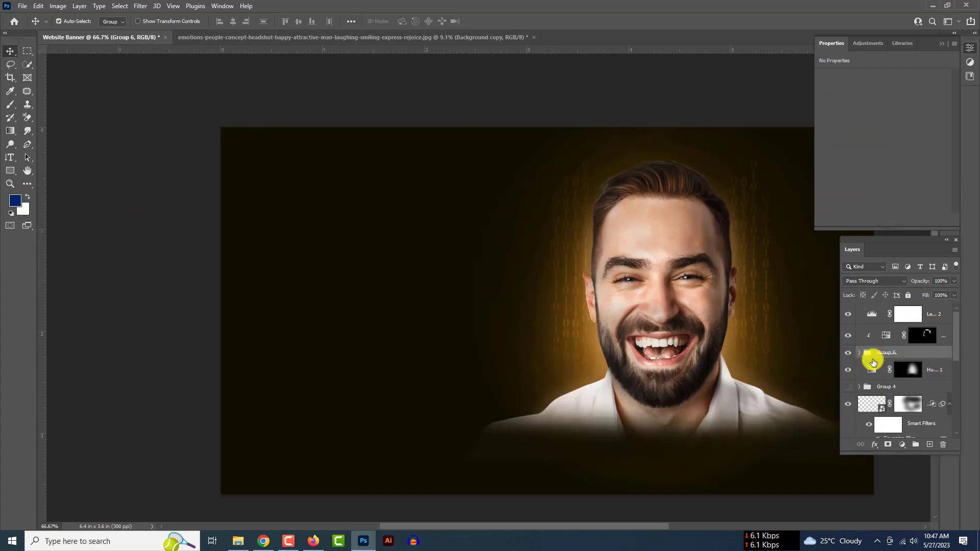
left_click(872, 369)
left_click(903, 445)
left_click(927, 350)
left_click(874, 169)
left_click_drag(884, 156, 911, 157)
left_click_drag(822, 117, 884, 136)
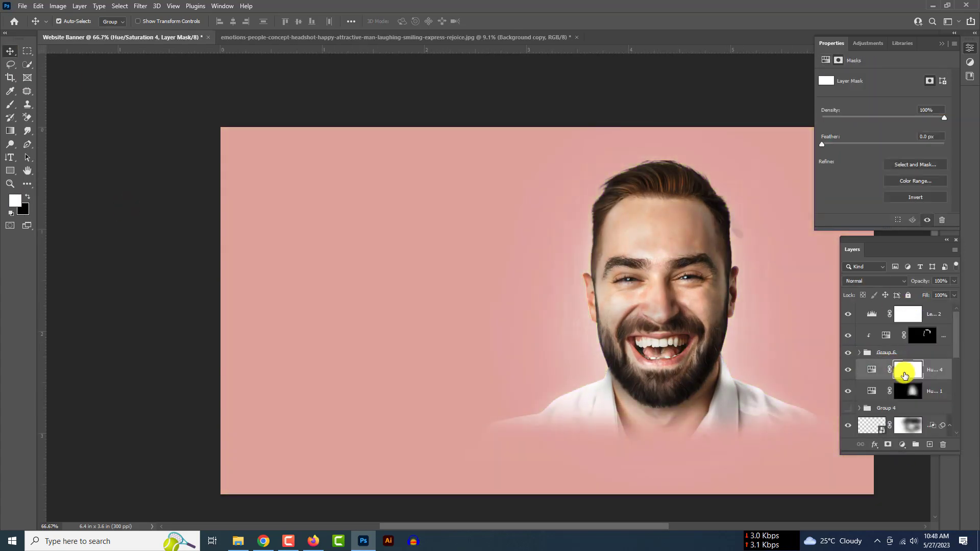
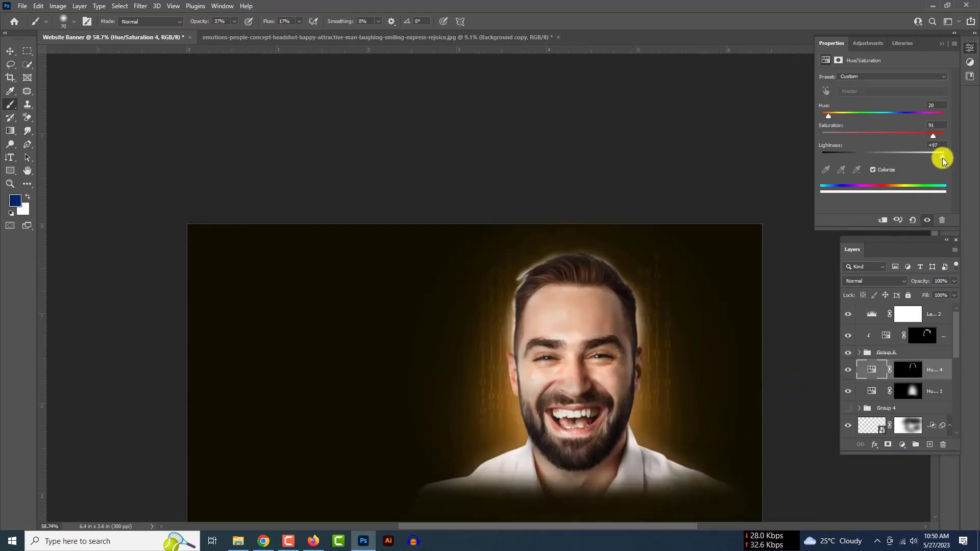
Lower the lightness of the Hue/Saturation adjustment below Group 6 and brush its glow around the hair, cheeks and jaw.
left_click_drag(942, 156, 913, 156)
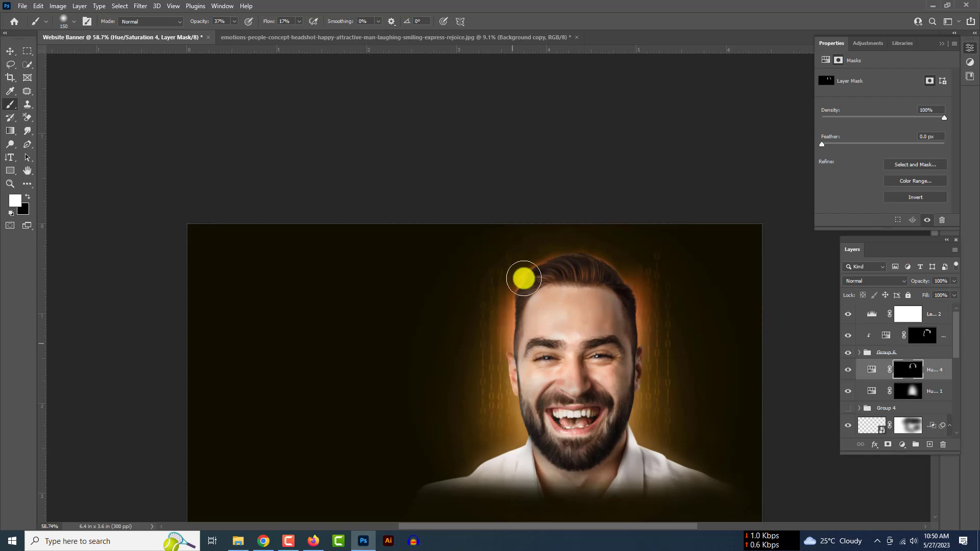
scroll(647, 284, "down", 4, "alt")
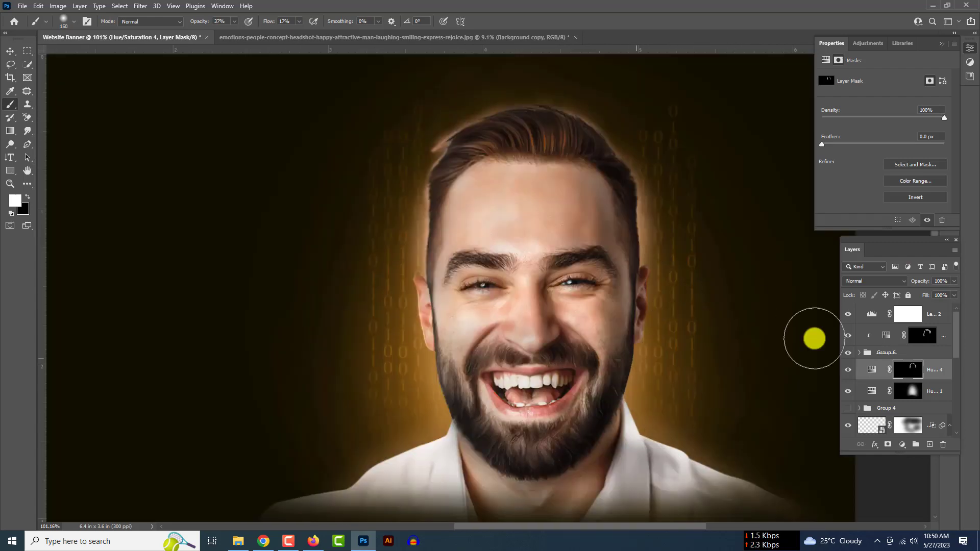
scroll(632, 368, "up", 5)
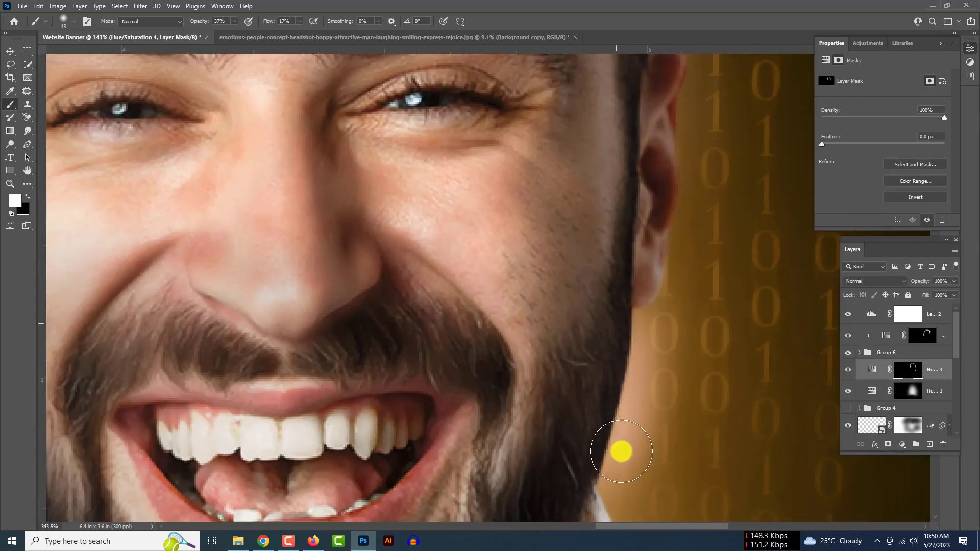
scroll(633, 335, "down", 4)
scroll(441, 424, "up", 4)
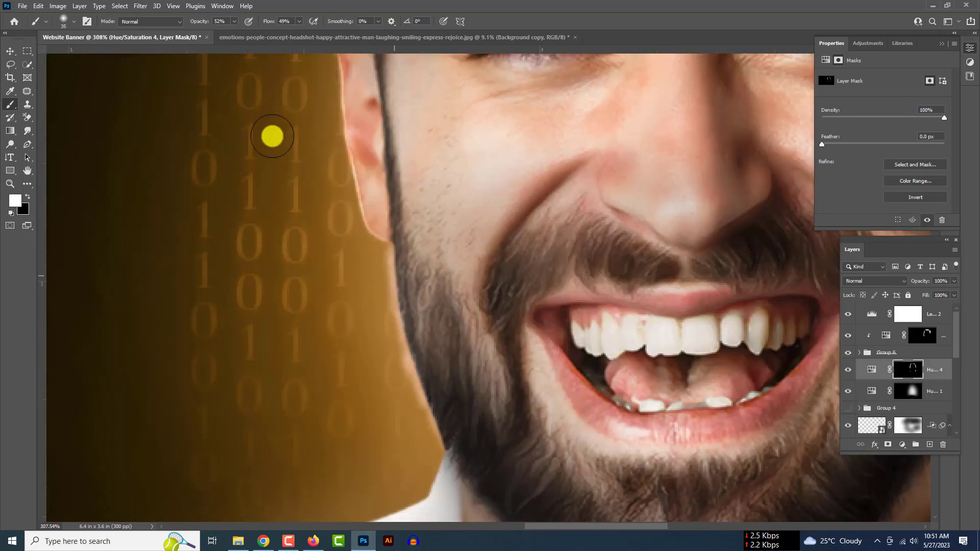
scroll(440, 454, "down", 3)
scroll(598, 201, "up", 2)
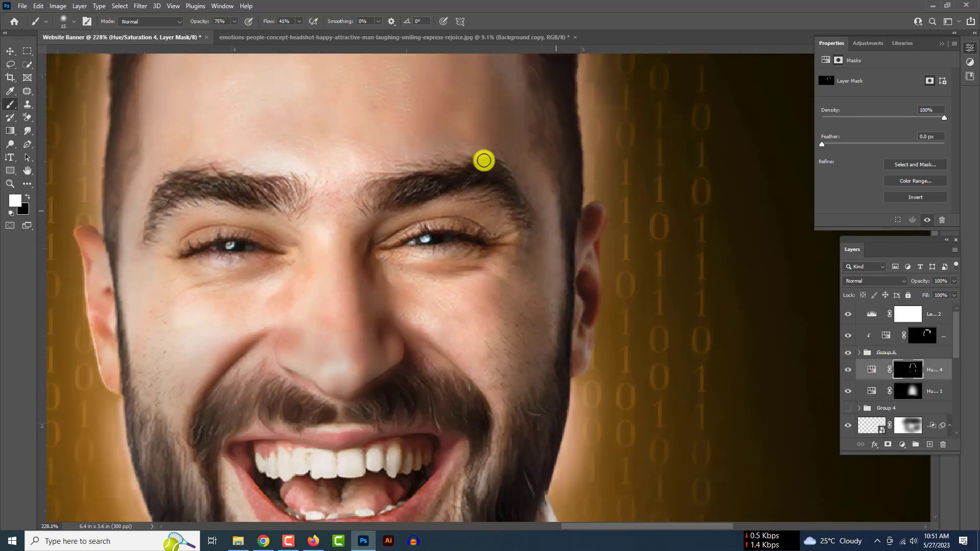
Paint a fine rim light along the outer edges of both ears on the glow adjustment's mask using a small brush.
left_click_drag(188, 22, 153, 22)
left_click_drag(596, 204, 584, 372)
scroll(590, 372, "down", 4)
scroll(415, 329, "up", 6)
key("bracketleft")
key("bracketleft")
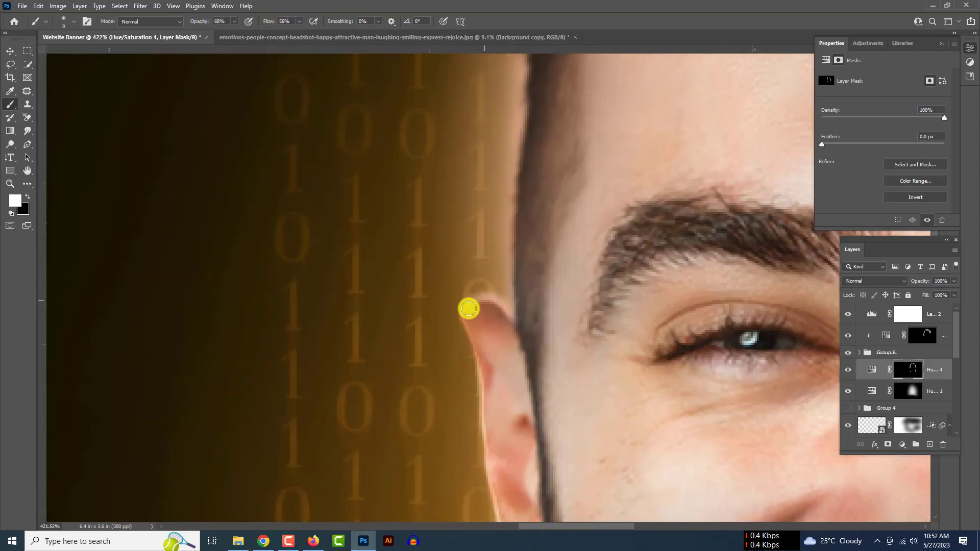
scroll(469, 309, "down", 5)
mouse_move(466, 93)
left_mouse_down()
mouse_move(434, 98)
mouse_move(460, 280)
left_mouse_up()
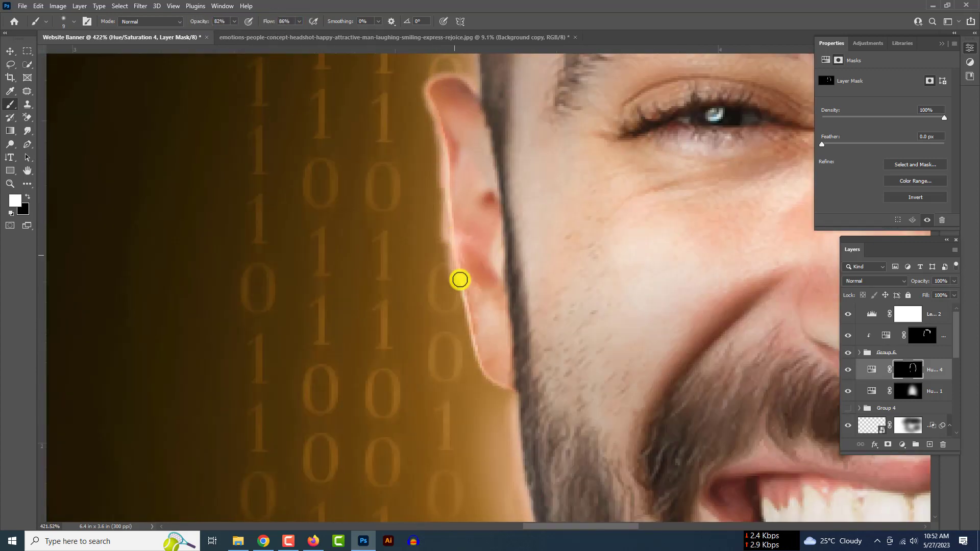
Lower the brush opacity, reduce its flow to 33% and refine the glow adjustment's mask along the ear.
left_click_drag(203, 26, 179, 25)
left_click_drag(263, 23, 229, 28)
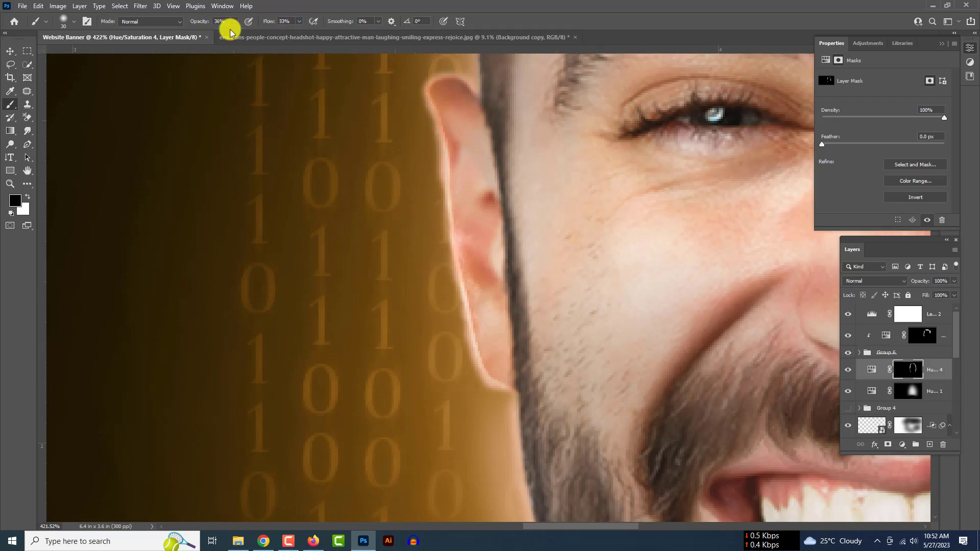
key("x")
left_click_drag(443, 91, 492, 363)
scroll(523, 411, "down", 5)
scroll(522, 411, "up", 3)
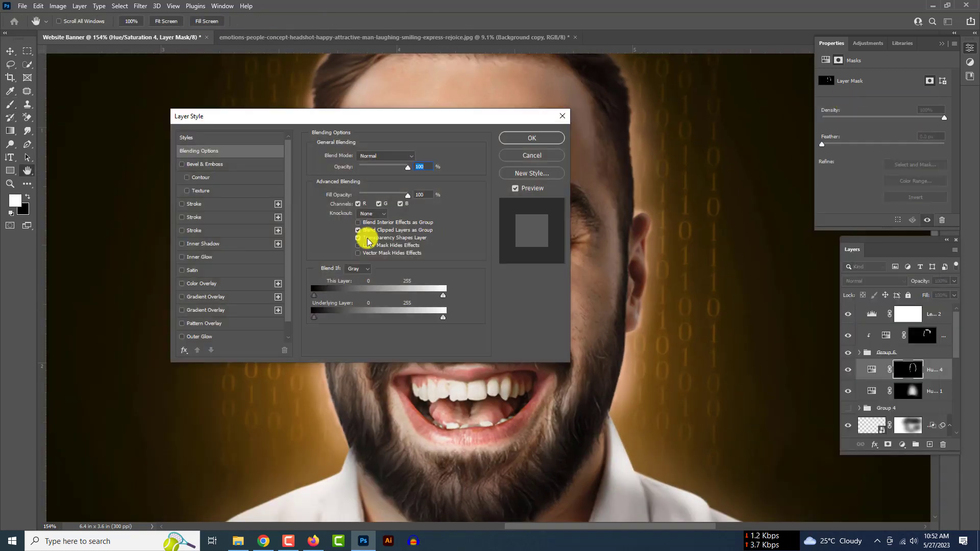
Confirm the blending options of the Hue/Saturation 4 rim glow, set its blend mode to Screen and compare it with Group 6 toggled.
left_click(532, 135)
left_click(875, 281)
left_click(868, 381)
left_click(10, 51)
scroll(554, 402, "down", 8)
scroll(554, 402, "up", 3)
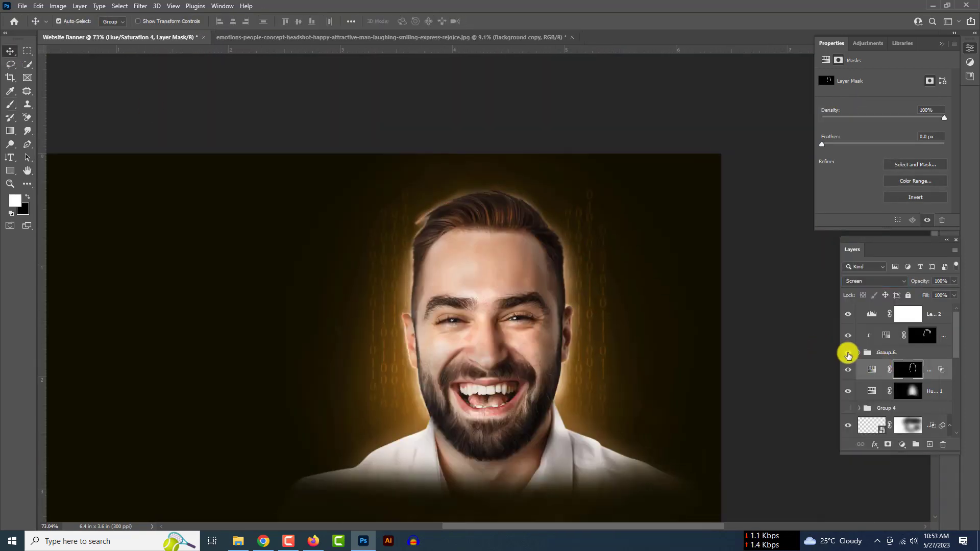
scroll(632, 348, "down", 6)
left_click(848, 354)
left_click(847, 353)
scroll(558, 333, "up", 5)
left_click(574, 300)
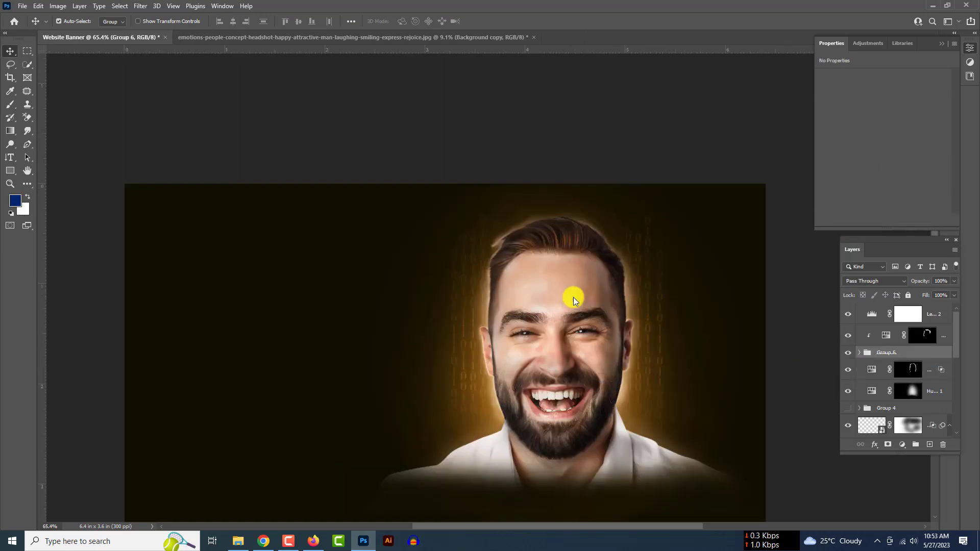
Add a Hue/Saturation adjustment above Hue/Saturation 3 and colorize it with hue 38, saturation 76 and lightness -7.
left_click(945, 335)
left_click(902, 445)
left_click(922, 350)
left_click(873, 169)
left_click_drag(824, 116, 834, 116)
left_click_drag(884, 156, 880, 157)
left_click_drag(853, 137, 915, 136)
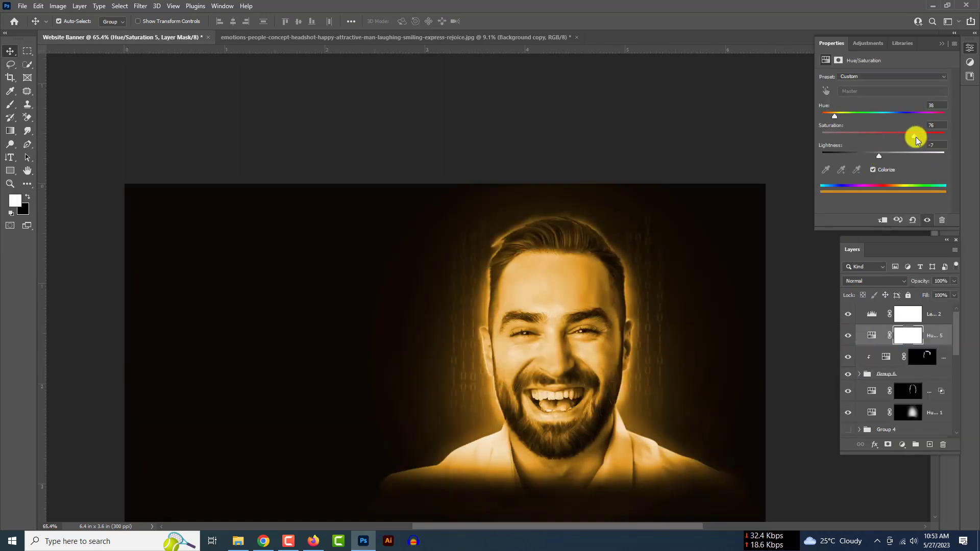
Invert the mask of the new Hue/Saturation adjustment and brush its effect in along the hair edge beside the forehead.
left_click(916, 337)
key("ctrl+i")
scroll(500, 292, "up", 12)
key("b")
left_click_drag(494, 245, 490, 317)
Set the Hue/Saturation 5 adjustment's saturation to 50 and its lightness to +48.
left_click(873, 335)
left_click_drag(913, 136, 882, 136)
left_click_drag(880, 156, 915, 156)
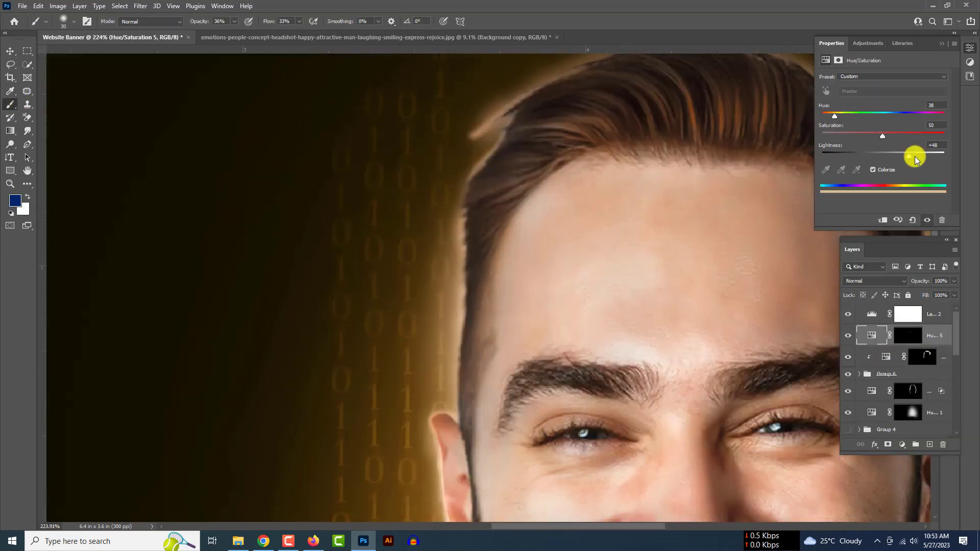
Paint the lighter Hue/Saturation 5 rim light on its mask along the hairline, face and shoulder edges.
left_click(909, 335)
mouse_move(494, 251)
left_mouse_down()
mouse_move(550, 180)
mouse_move(527, 189)
mouse_move(451, 331)
mouse_move(521, 103)
mouse_move(724, 252)
mouse_move(725, 383)
mouse_move(707, 406)
left_mouse_up()
scroll(521, 103, "down", 5)
key("x")
key("x")
scroll(722, 387, "down", 1)
scroll(731, 409, "down", 1)
key("x")
scroll(656, 401, "down", 2)
scroll(426, 357, "down", 1)
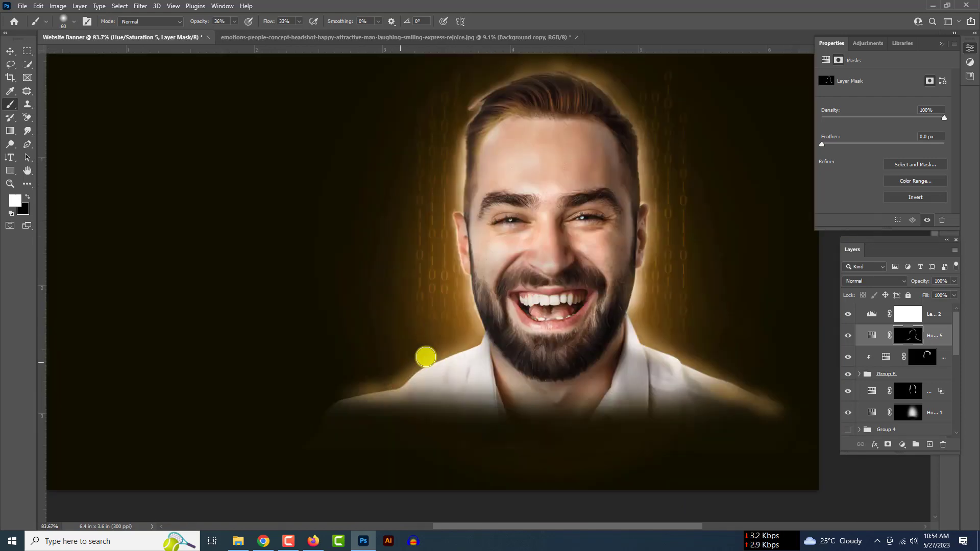
Hide the Hue/Saturation 5 and Hue/Saturation 3 adjustment layers.
scroll(414, 380, "down", 2)
left_click(847, 336)
left_click(943, 361)
left_click(847, 359)
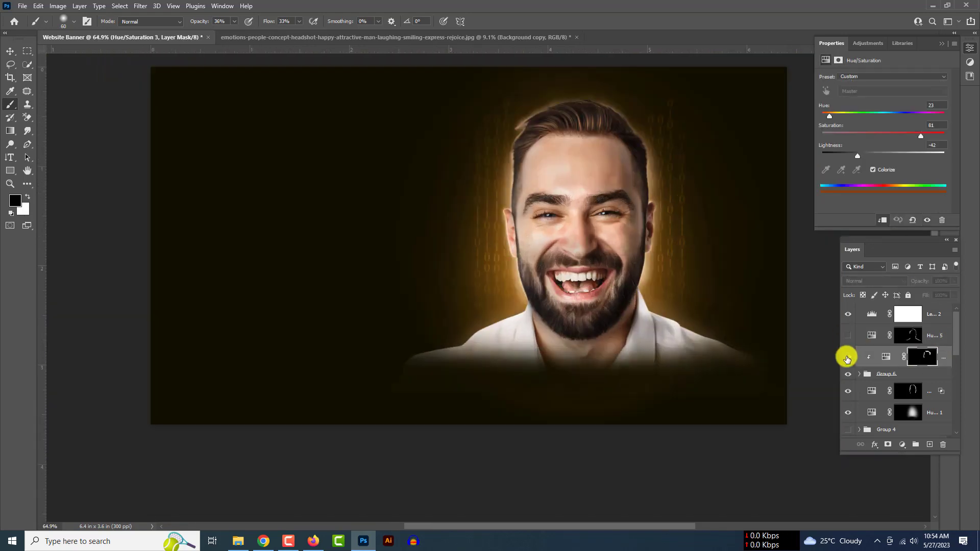
Slightly lower the opacity of the Hue/Saturation 4 rim glow adjustment.
left_click(912, 392)
left_click(954, 281)
mouse_move(964, 293)
left_mouse_down()
mouse_move(936, 290)
mouse_move(962, 294)
left_mouse_up()
scroll(962, 293, "down", 1)
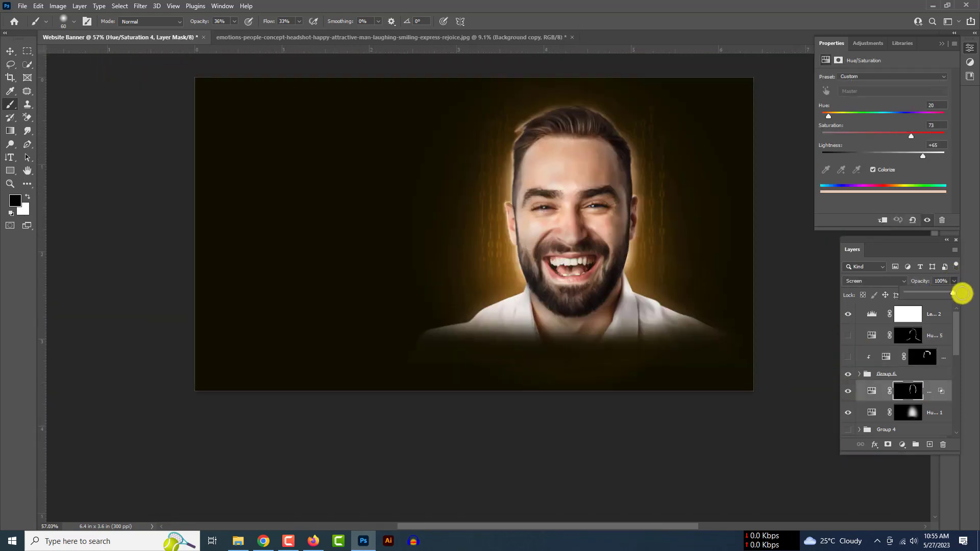
scroll(603, 219, "up", 4)
left_click(10, 51)
scroll(615, 304, "down", 10)
scroll(628, 298, "up", 10)
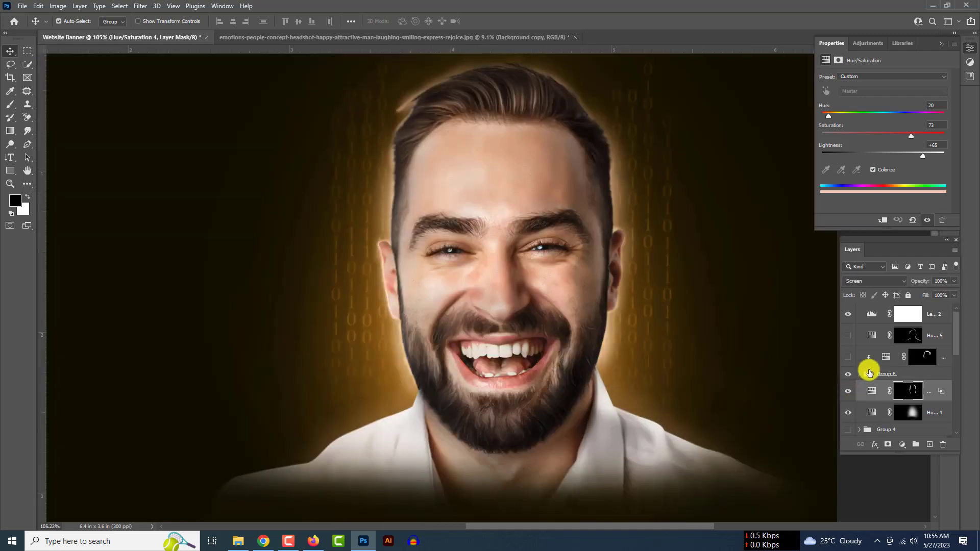
left_click(954, 281)
left_click_drag(956, 293, 940, 293)
scroll(939, 293, "down", 7)
scroll(940, 294, "up", 3)
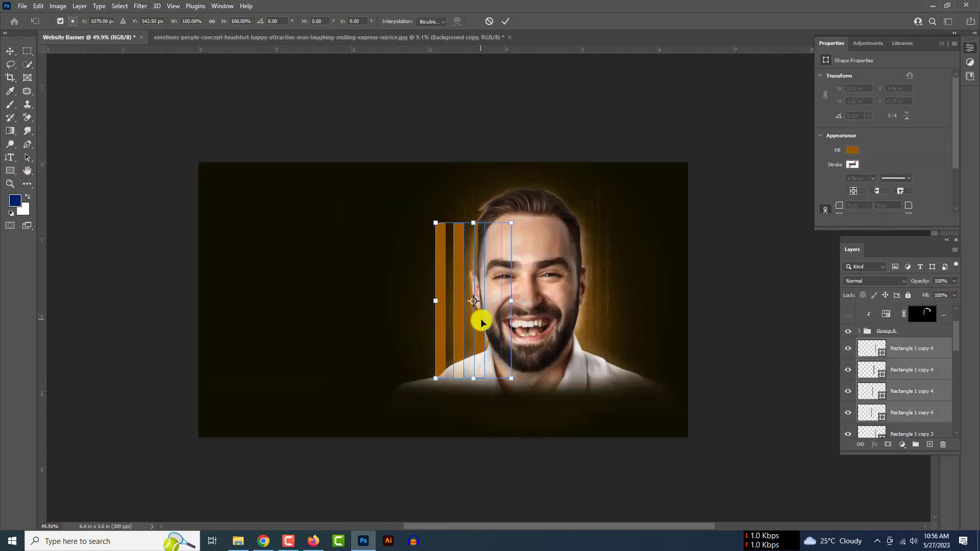
Convert the orange stripe rectangles behind the man to a smart object and apply a Path Blur to its copy, Rectangle 1 copy 5.
right_click(836, 368)
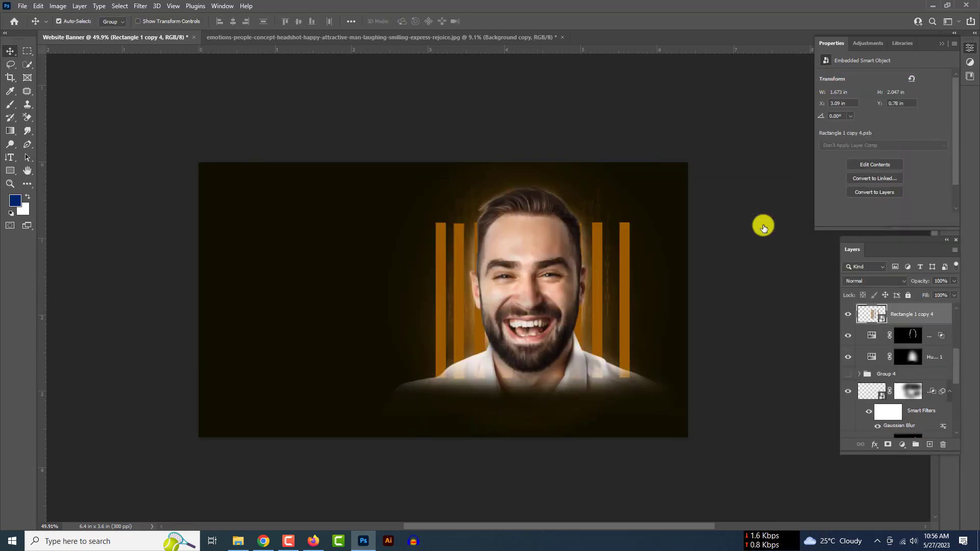
left_click(139, 6)
mouse_move(156, 146)
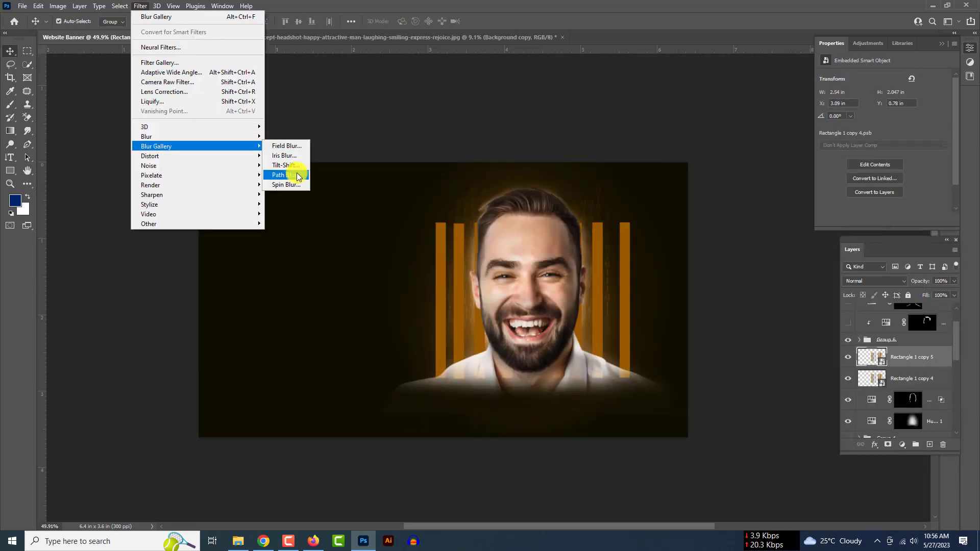
left_click(299, 176)
left_click_drag(908, 132, 938, 133)
left_click(370, 21)
left_click(848, 358)
left_click(848, 358)
Apply a bright yellow Color Overlay to the blurred stripe layer Rectangle 1 copy 5.
double_click(911, 363)
left_click(437, 352)
left_click_drag(511, 185, 748, 343)
left_click(900, 383)
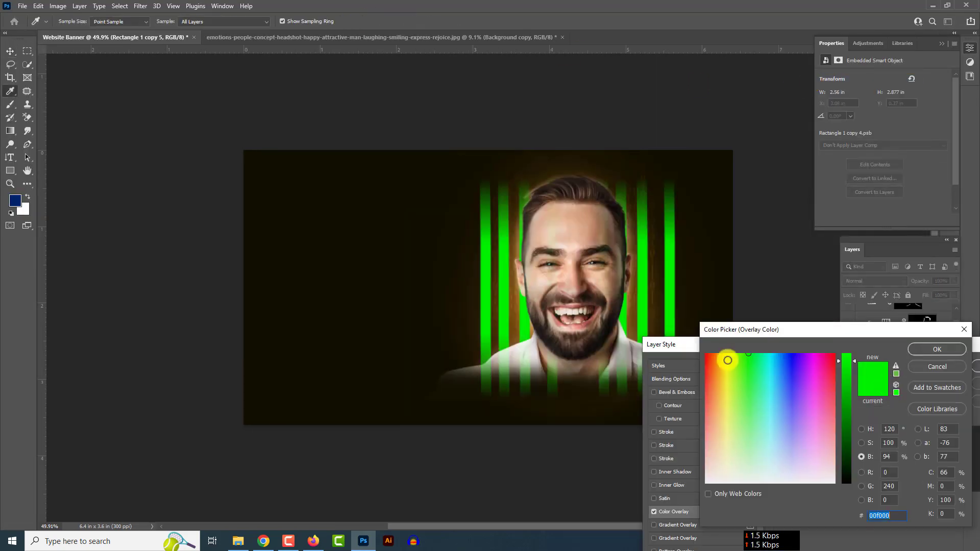
left_click(729, 361)
key("Return")
key("Return")
left_click(847, 361)
left_click(848, 360)
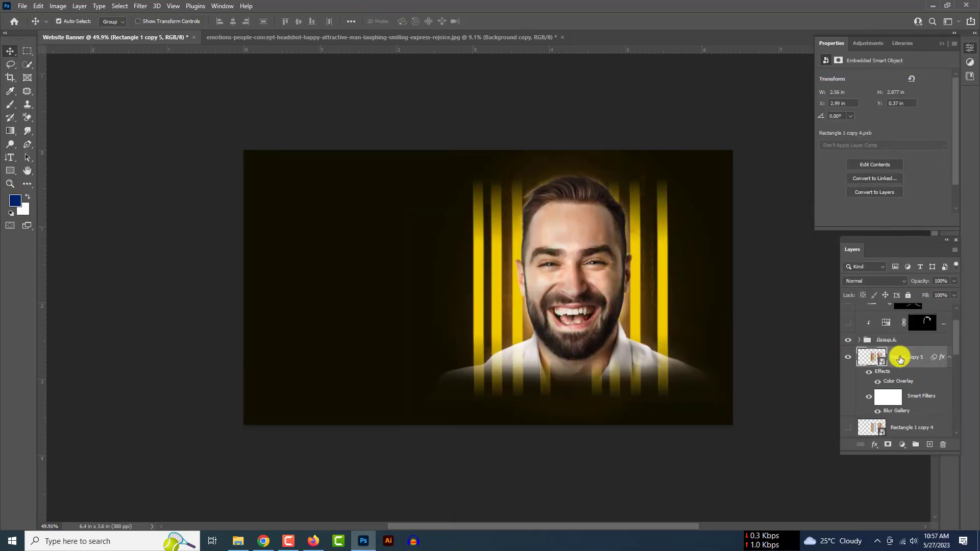
Split the yellow stripes' Blend If sliders to 0/92 and 188/255 for this layer, 0/214 for the underlying layer, and set opacity to 47%.
double_click(896, 373)
left_click_drag(894, 484, 871, 485)
left_click_drag(777, 506, 912, 508)
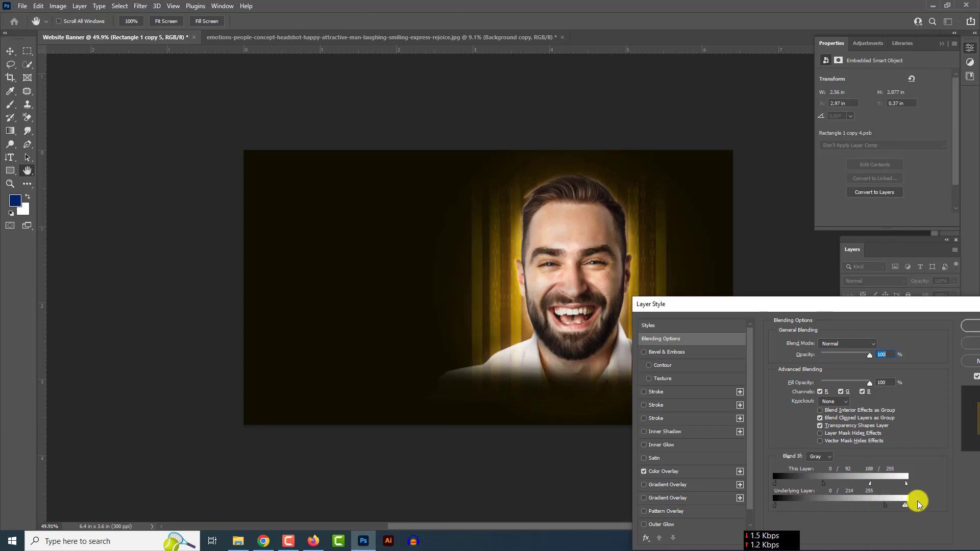
left_click(972, 326)
left_click(955, 281)
left_click_drag(954, 292, 928, 292)
Transform the yellow stripes to about 113% width and 62% height so they stand lower behind the man.
scroll(633, 251, "up", 6)
key("ctrl+t")
left_click_drag(519, 191, 519, 284)
left_click_drag(691, 371, 715, 370)
left_click(505, 21)
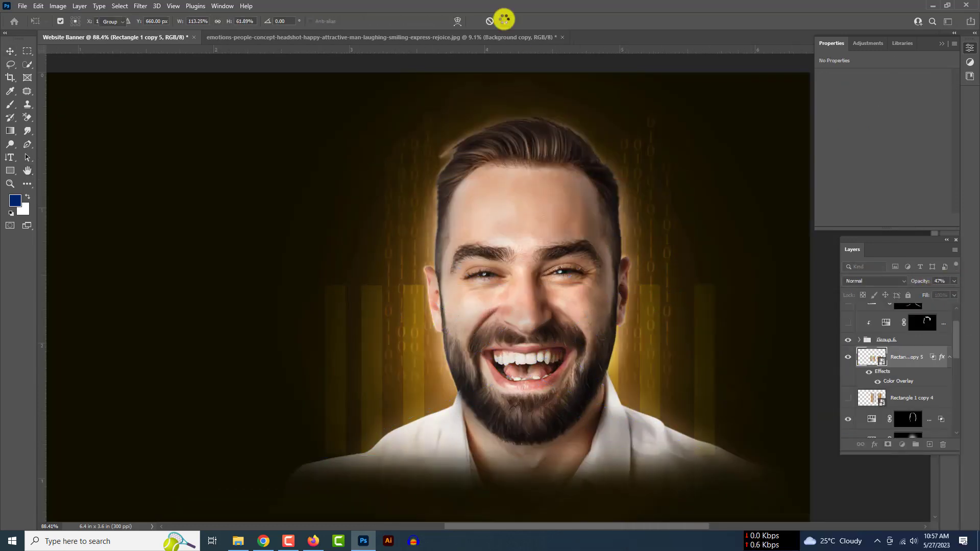
scroll(562, 356, "down", 6)
Duplicate the yellow stripe layer and transform the copy so it reaches up behind the man's head.
left_click_drag(917, 350, 930, 446)
key("ctrl+t")
left_click(499, 208)
left_click_drag(538, 317, 539, 294)
left_click_drag(644, 363, 585, 254)
left_click(505, 22)
scroll(603, 365, "up", 4)
scroll(628, 255, "down", 8)
left_click(781, 306)
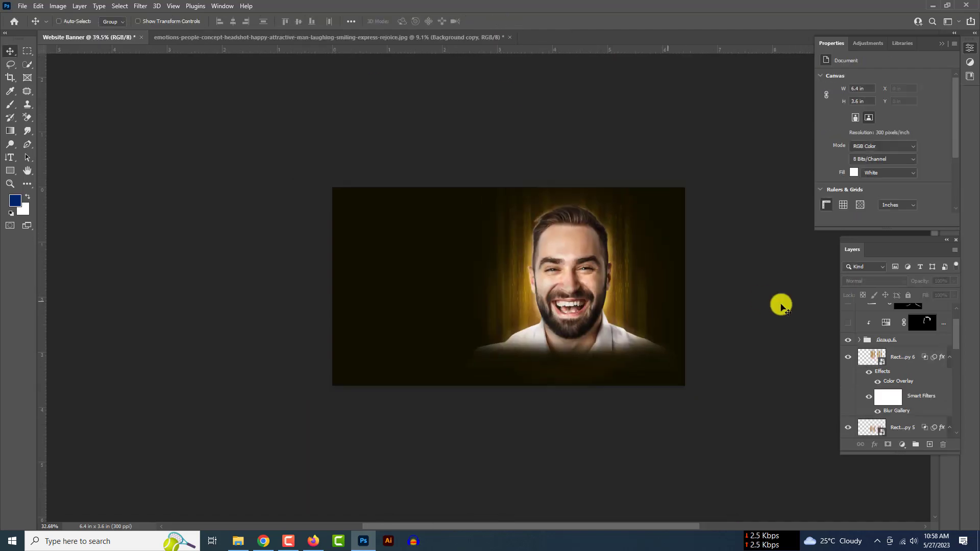
Try blending options on the duplicated stripe layer Rectangle 1 copy 6 and set its blend mode to Darken.
scroll(781, 307, "up", 7)
left_click(887, 357)
right_click(911, 358)
left_click(812, 79)
left_click(784, 320)
left_click(789, 403)
left_click(940, 303)
left_click(877, 281)
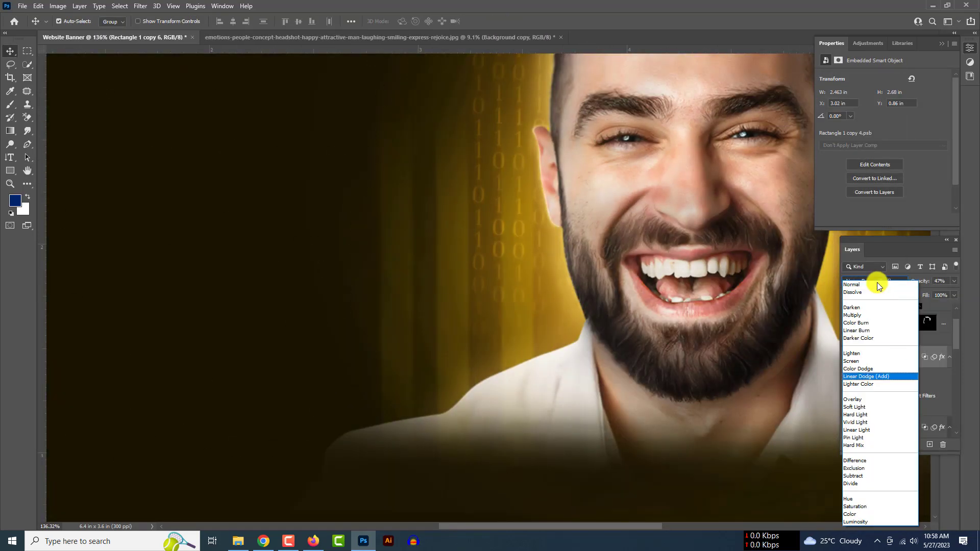
left_click(877, 284)
left_click(880, 281)
left_click(852, 307)
scroll(442, 278, "down", 10)
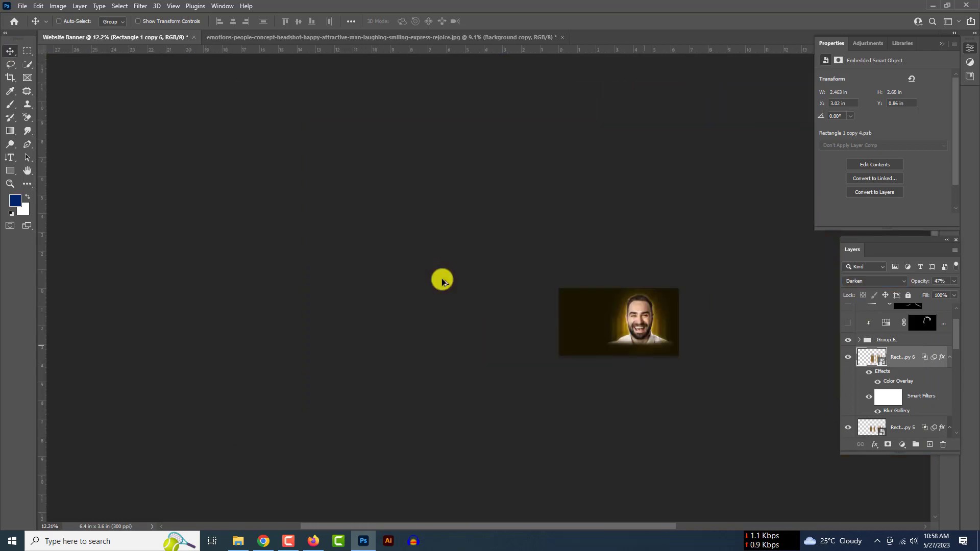
Add the text "cyber security" on the empty dark area beside the man and color it white (#ffffff).
key("ctrl+0")
left_click_drag(10, 157, 45, 154)
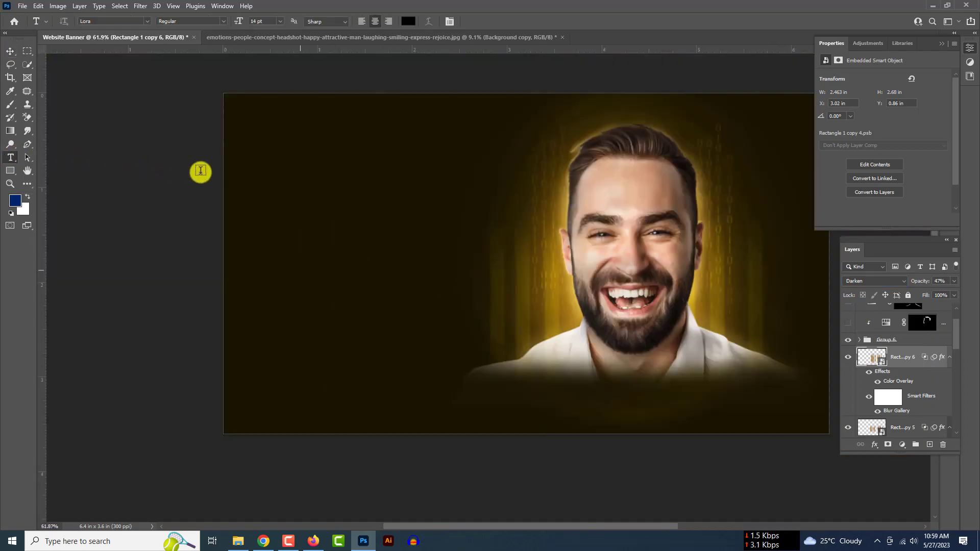
left_click(313, 183)
type("cyber security")
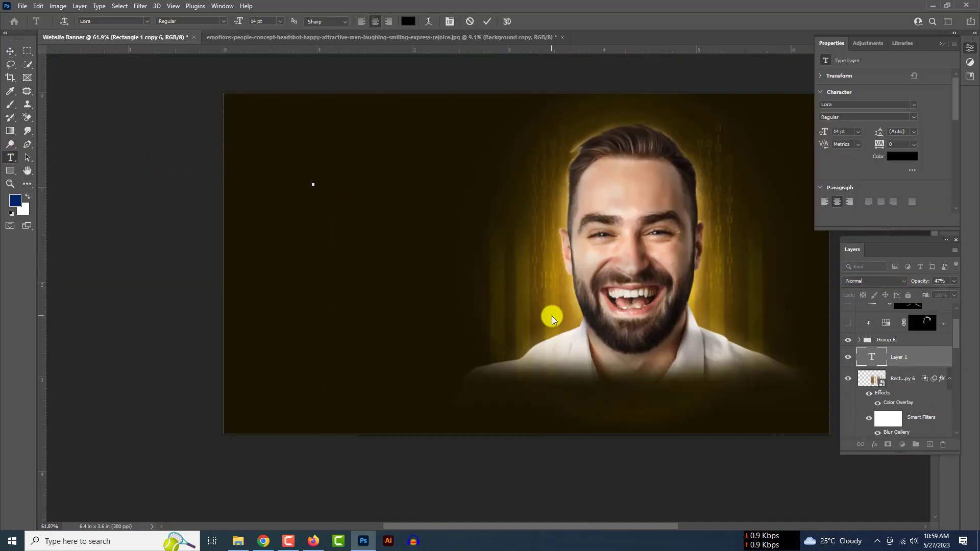
left_click(408, 21)
left_click_drag(850, 393, 847, 354)
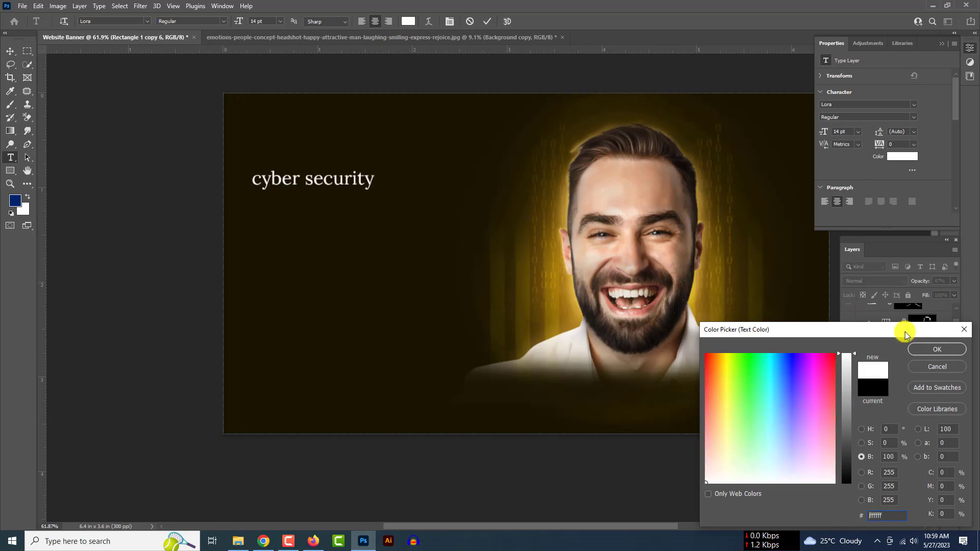
left_click(937, 349)
Set the whole "cyber security" text to Optical kerning and All Caps.
left_click(261, 186)
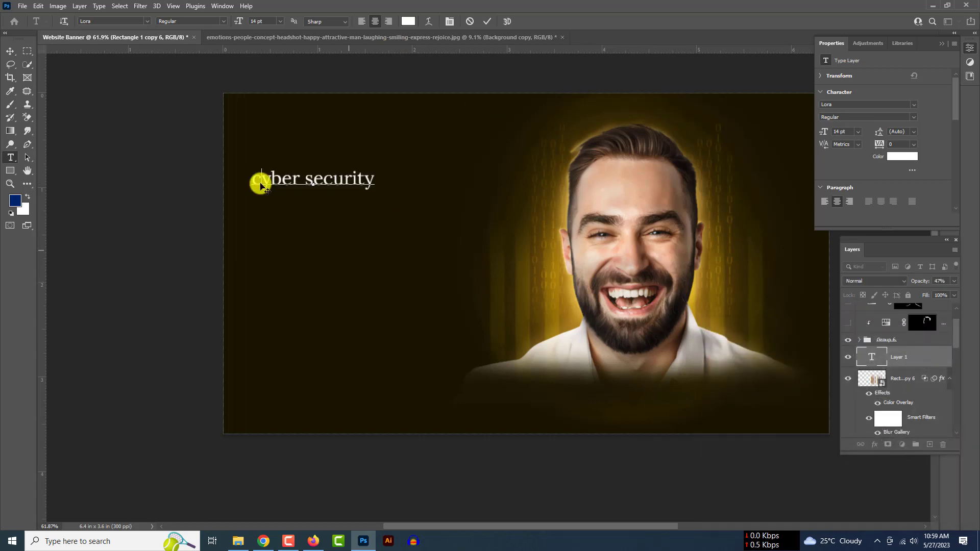
key("ctrl+a")
left_click(857, 144)
left_click(856, 162)
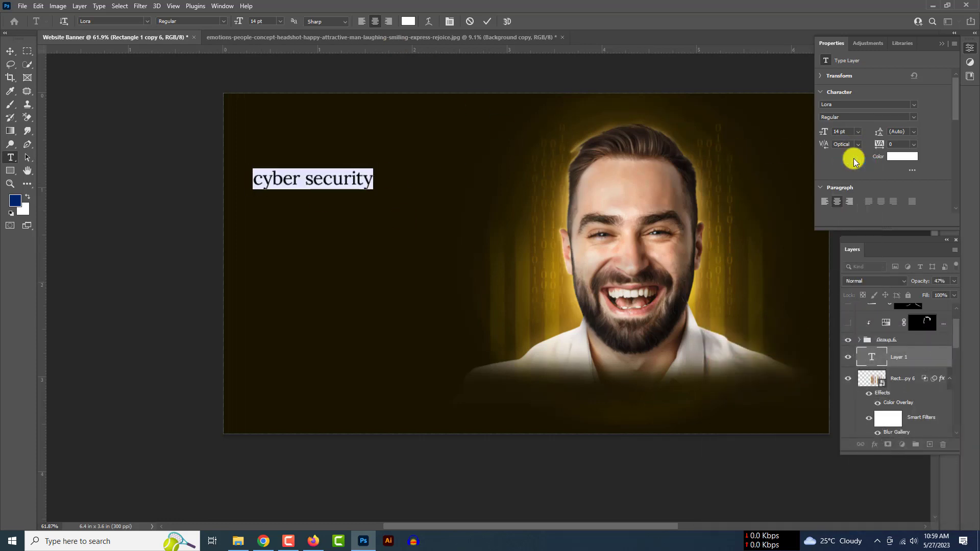
key("ctrl+t")
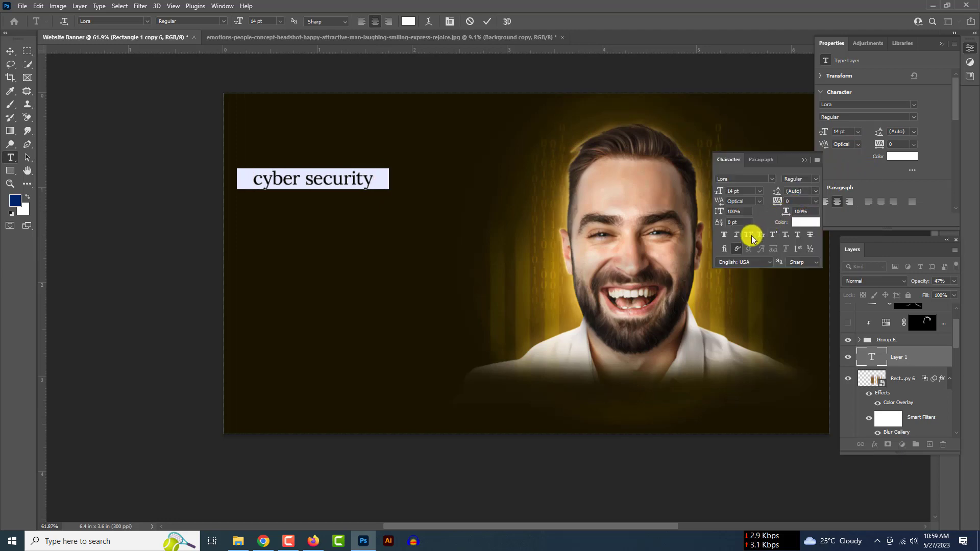
left_click(749, 235)
Change the font of the CYBER SECURITY text to Roboto and its size to 16 pt.
left_click(150, 24)
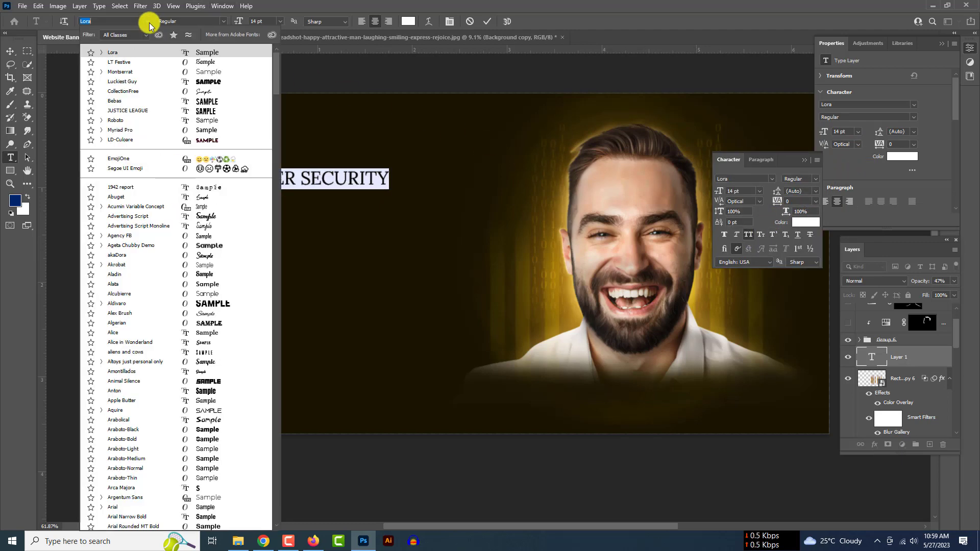
key("Down")
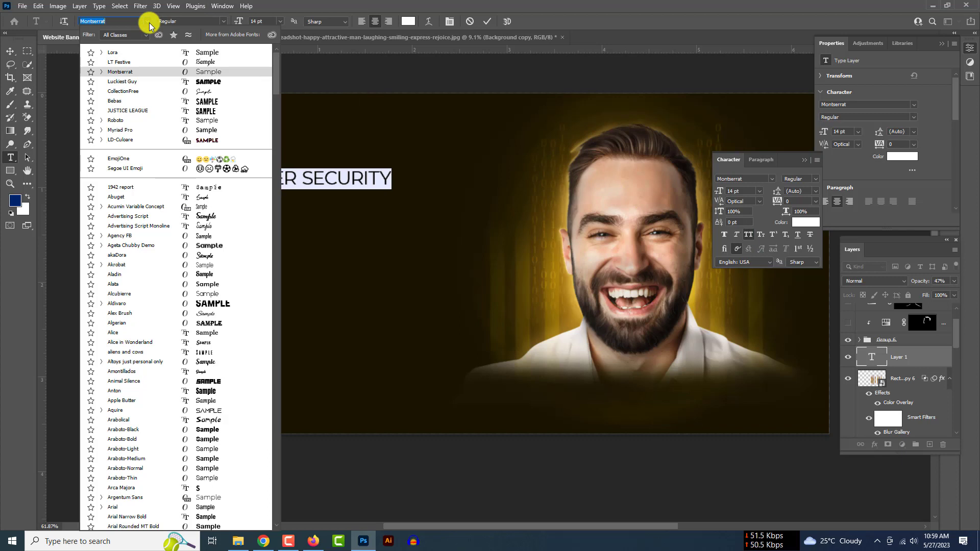
key("Down")
key("Down")
key("Down")
key("Down")
key("Down")
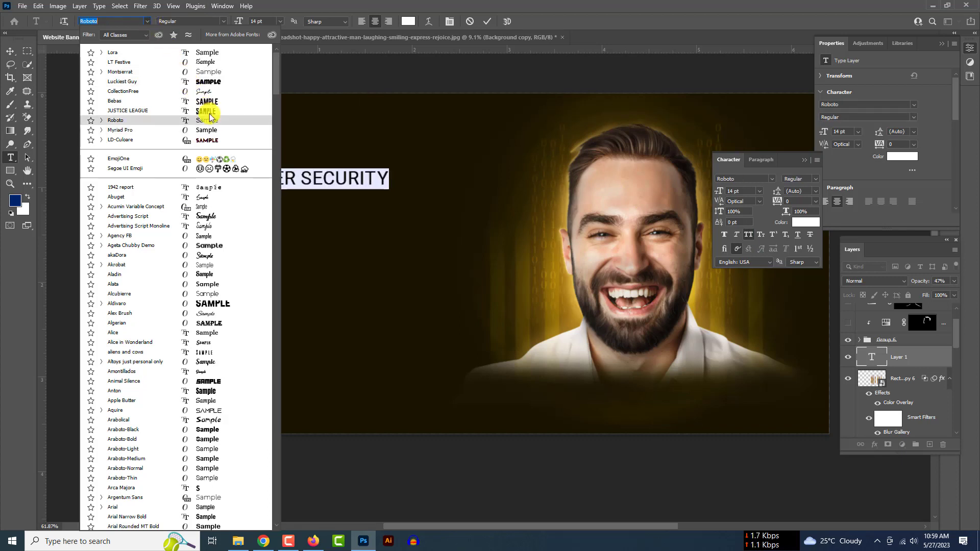
left_click(211, 120)
left_click(280, 21)
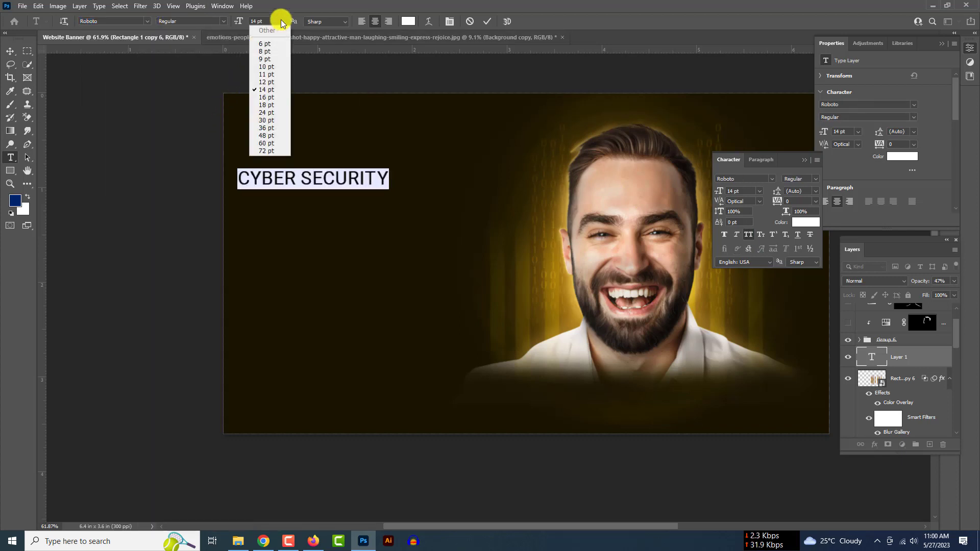
left_click(261, 97)
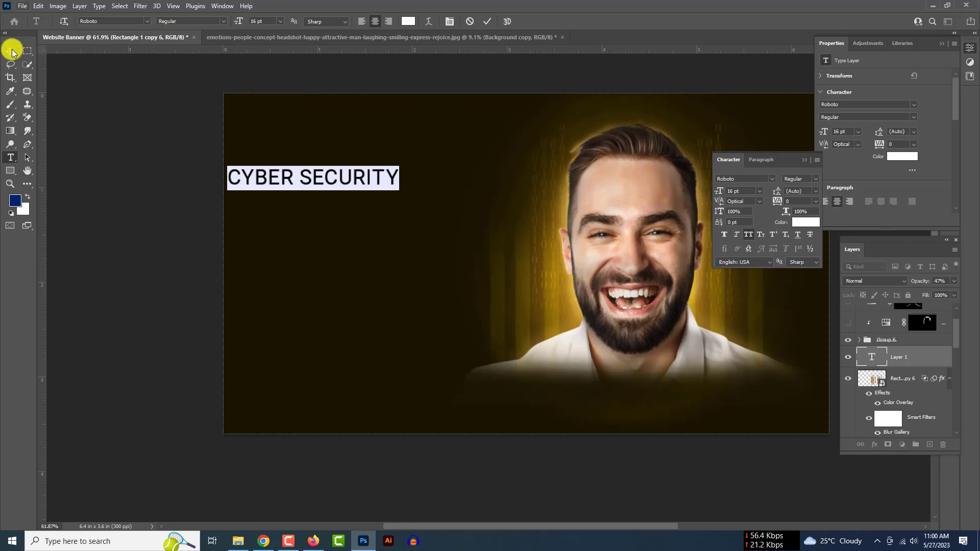
Move the CYBER SECURITY text further inside the banner and add a "SPECIAL TEAM" text line aligned directly beneath it.
left_click(11, 51)
left_click_drag(363, 181, 405, 195)
left_click(10, 158)
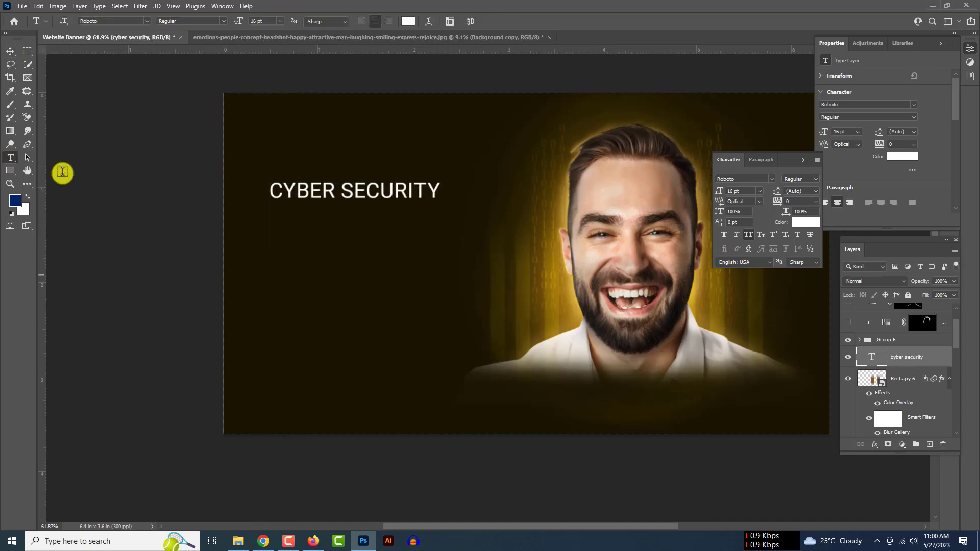
left_click(297, 245)
key("BackSpace")
type("SPE")
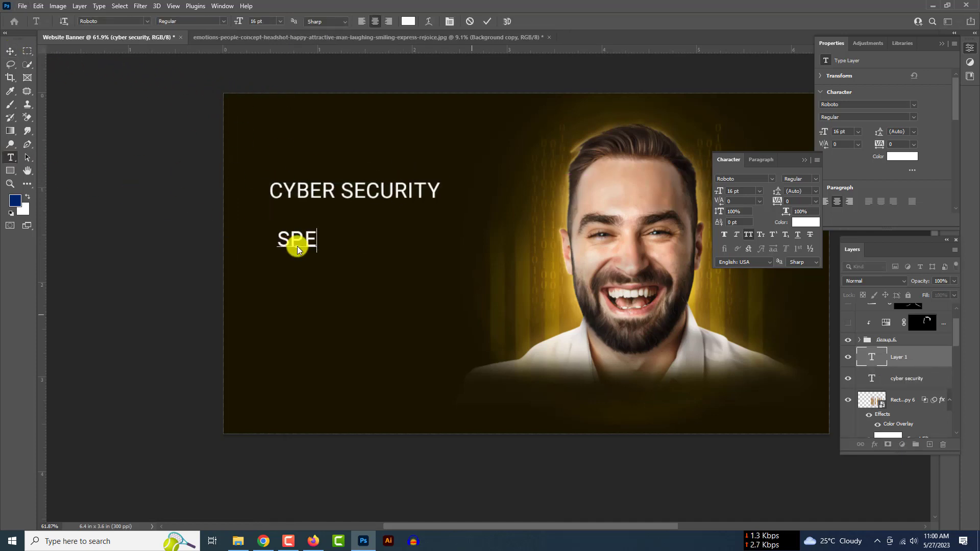
type("CIAL Team")
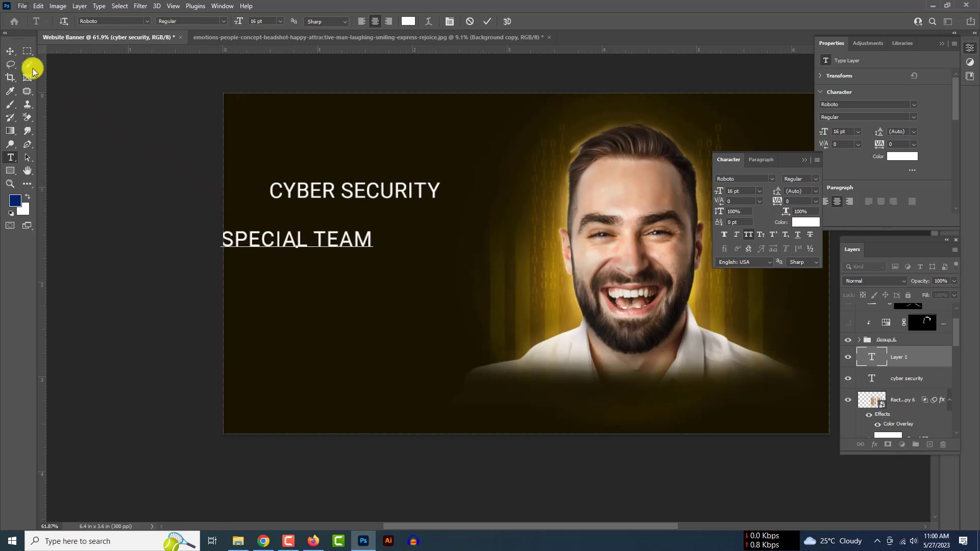
left_click(10, 51)
left_click_drag(319, 238, 363, 219)
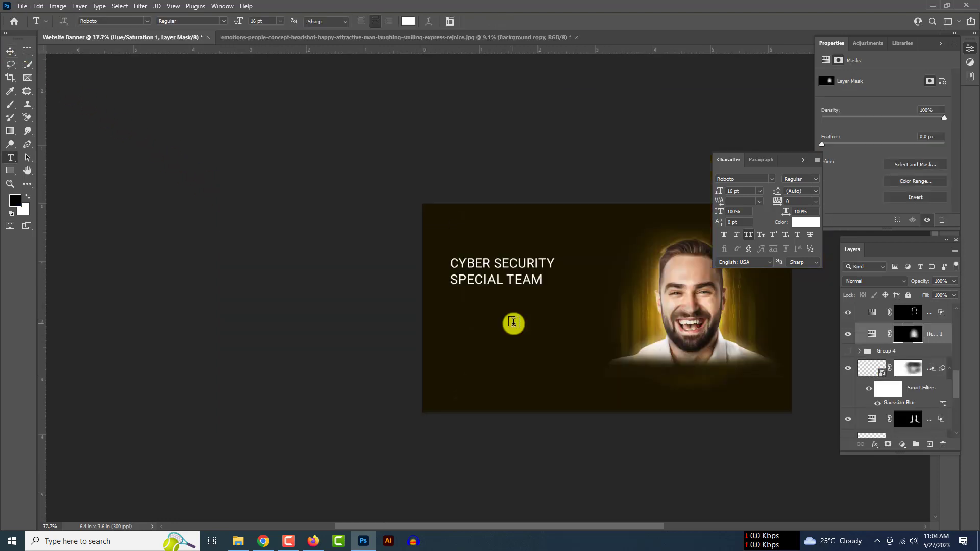
Add a text line "Always Solve the Cyber Attact" below the SPECIAL TEAM line.
scroll(513, 323, "up", 3)
scroll(513, 322, "down", 3)
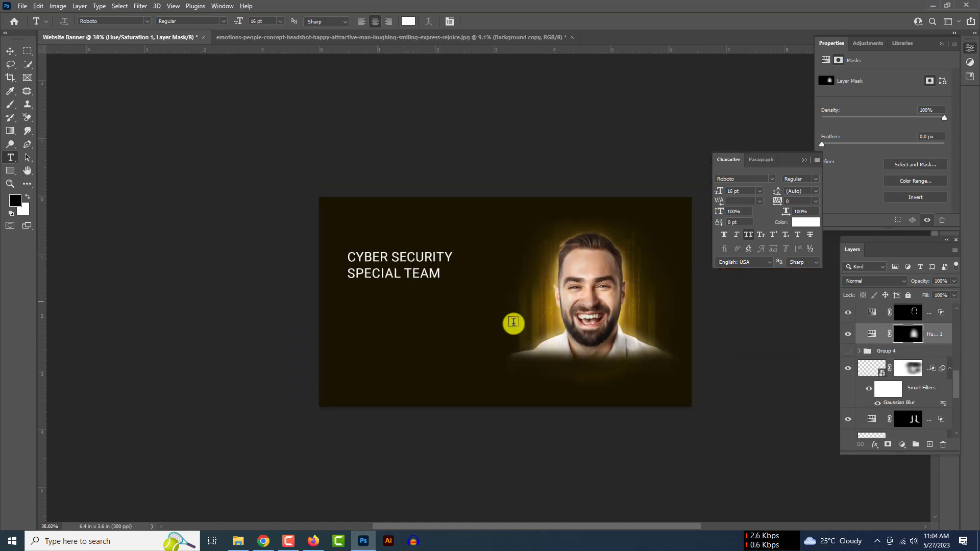
scroll(417, 312, "up", 2)
left_click(403, 306)
type("ALWAYS SO")
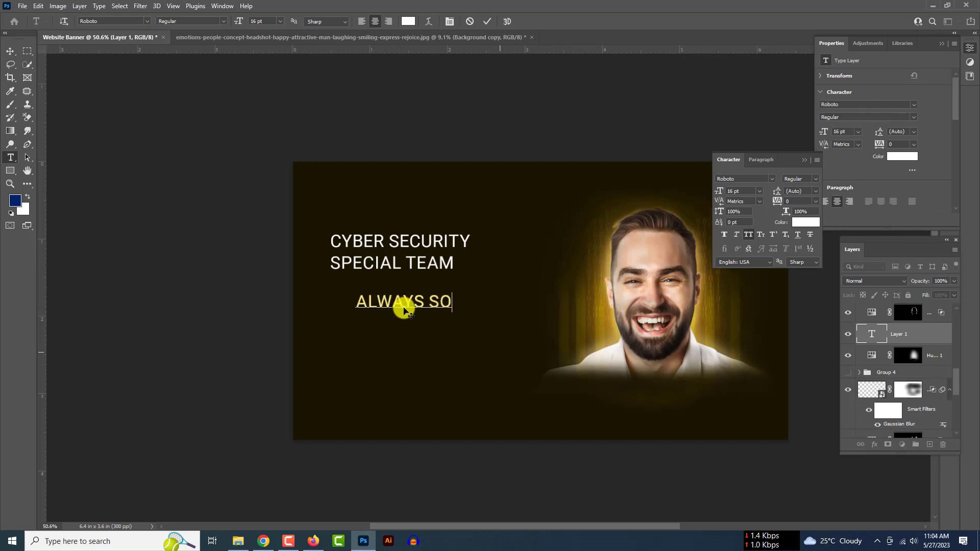
type("LVE THE S")
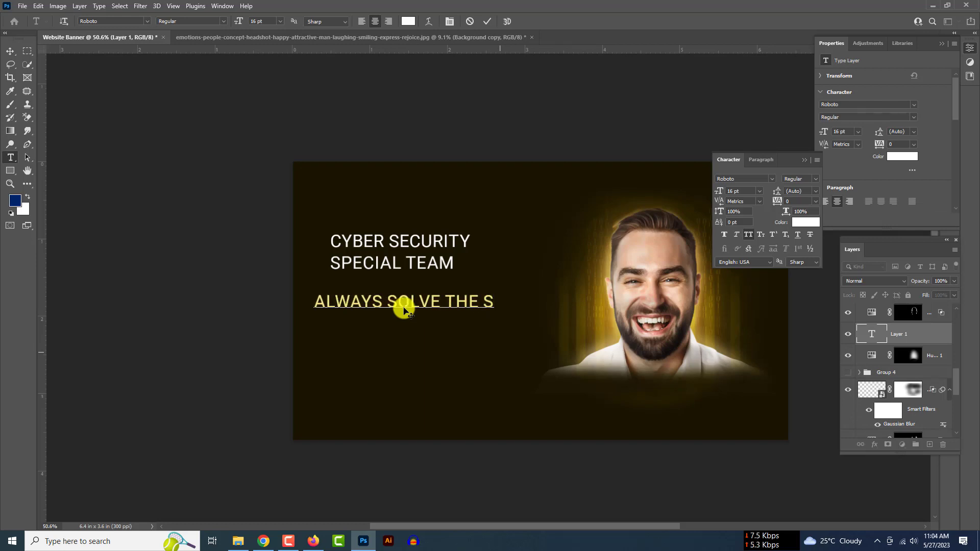
key("BackSpace")
type("CYBER P")
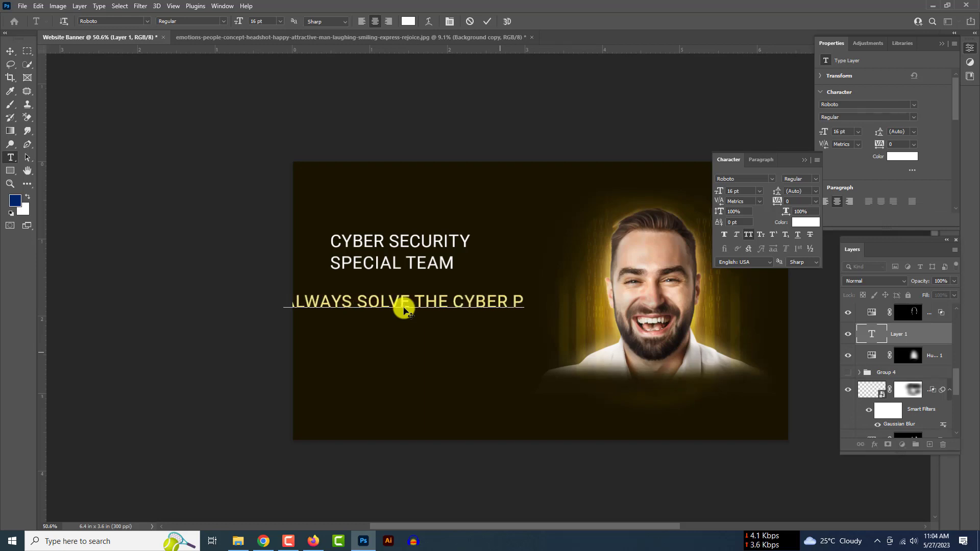
key("BackSpace")
key("BackSpace")
type("A")
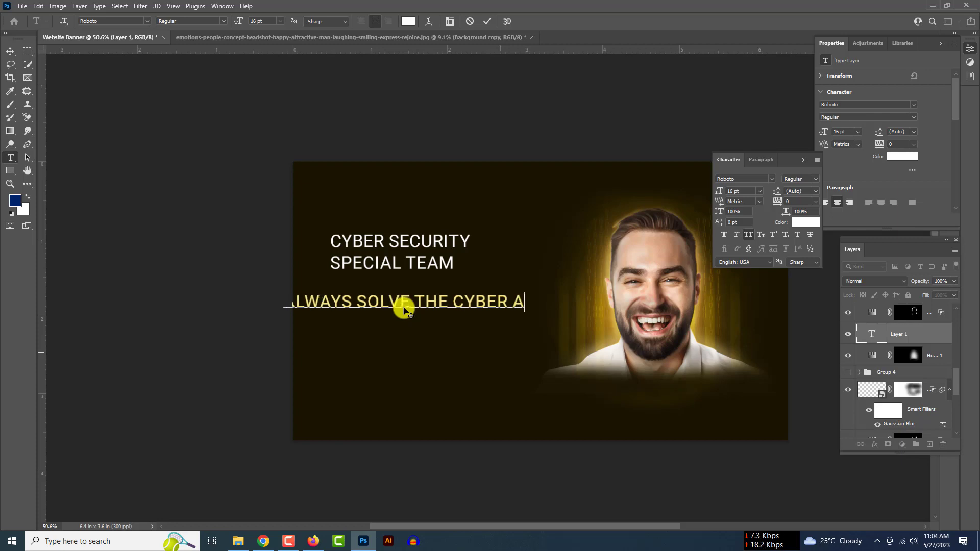
type("TTACT F")
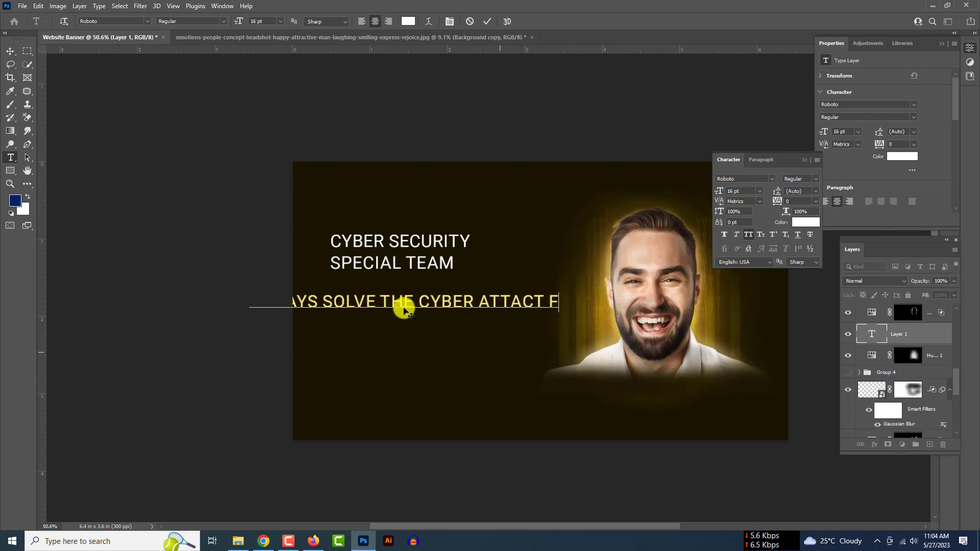
type("ROM UN")
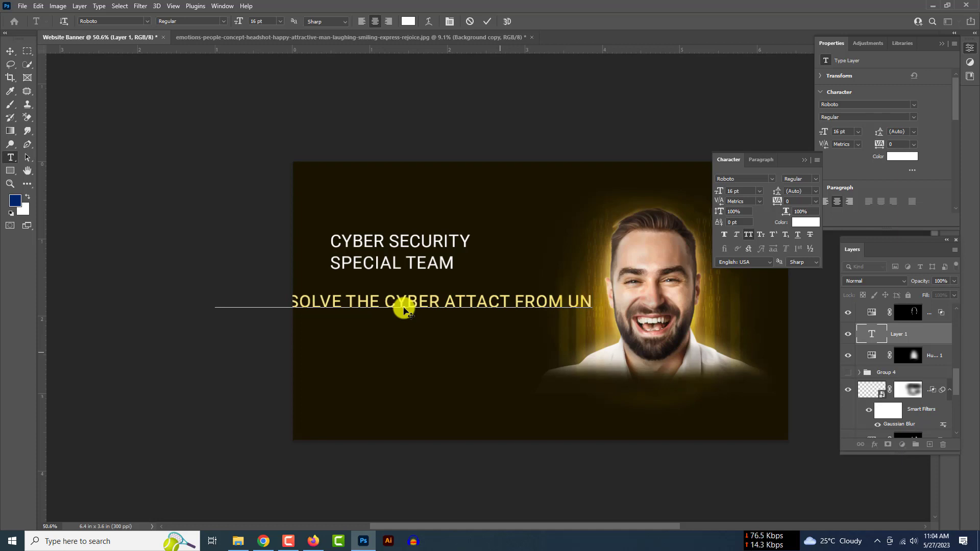
key("BackSpace")
key("BackSpace")
key("BackSpace")
key("BackSpace")
key("BackSpace")
key("BackSpace")
key("BackSpace")
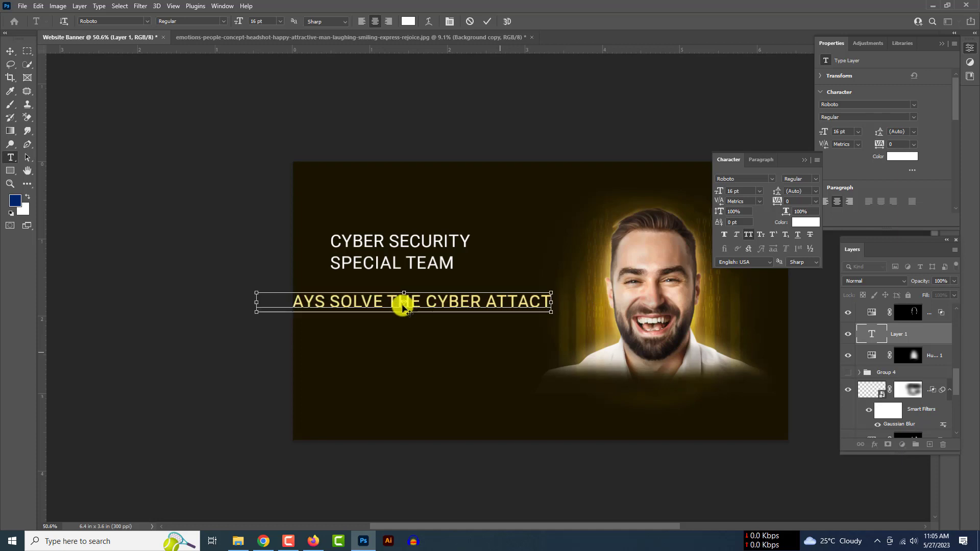
Set the "Always Solve the Cyber Attact" text to 10 pt, Roboto Light, with All Caps turned off.
key("ctrl+a")
left_click_drag(240, 21, 236, 22)
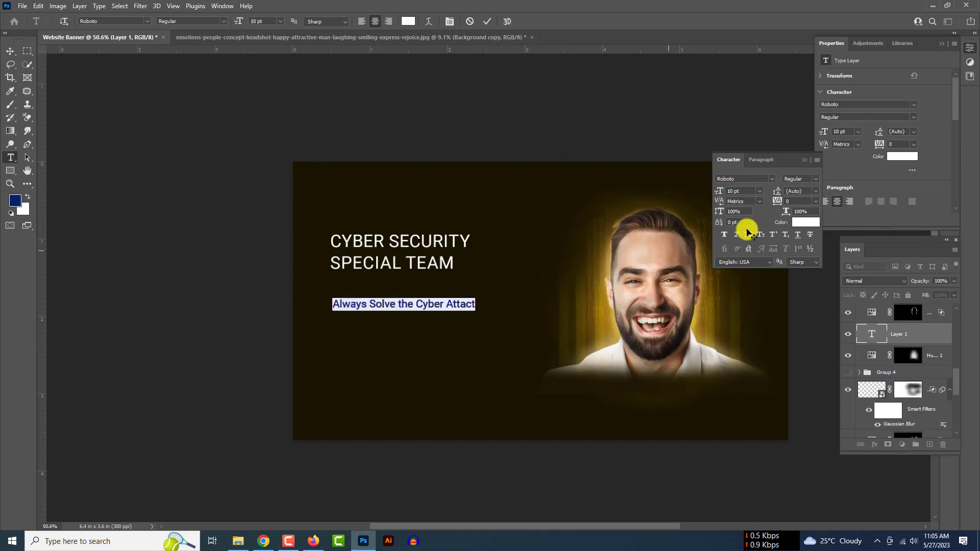
left_click(223, 22)
left_click(210, 48)
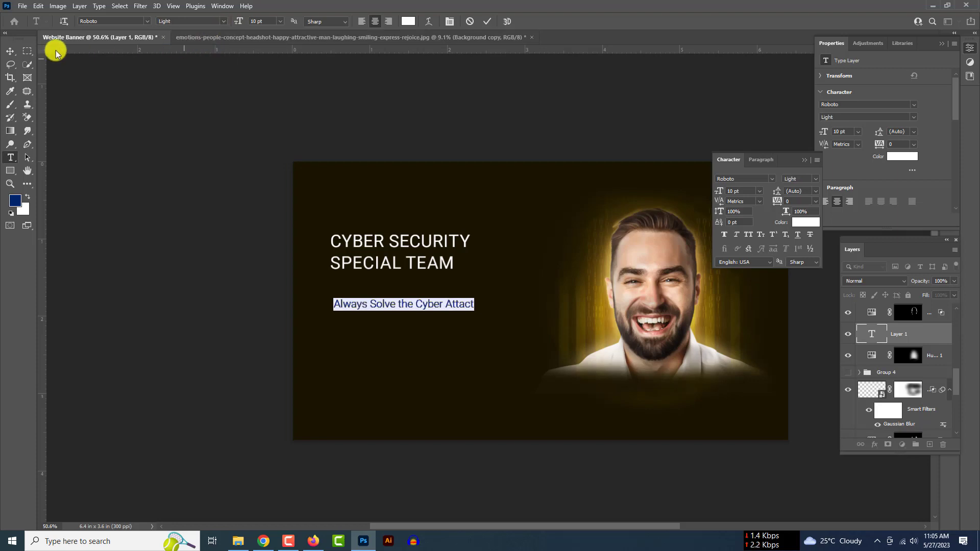
Position the "Always Solve the Cyber Attact" tagline close beneath SPECIAL TEAM, aligned with the headline's left edge.
left_click(11, 51)
left_click_drag(392, 306, 390, 294)
scroll(390, 294, "down", 2)
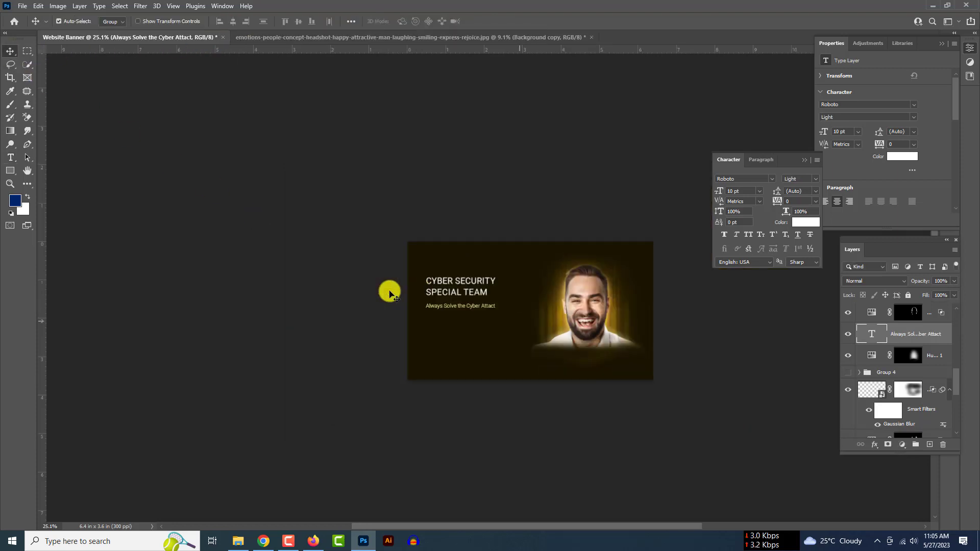
scroll(388, 289, "up", 4)
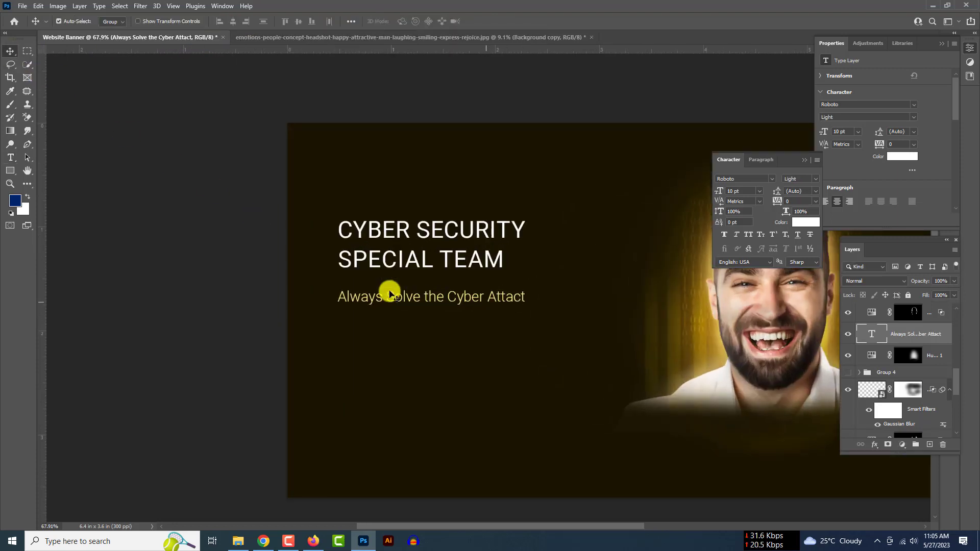
scroll(390, 294, "down", 2)
scroll(389, 294, "up", 5)
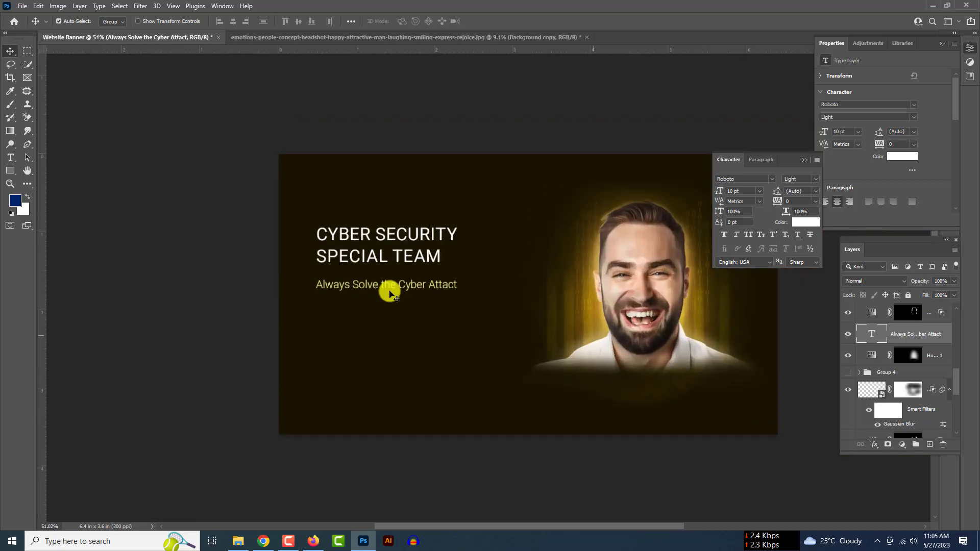
scroll(390, 294, "down", 2)
scroll(389, 292, "down", 3)
scroll(390, 293, "up", 6)
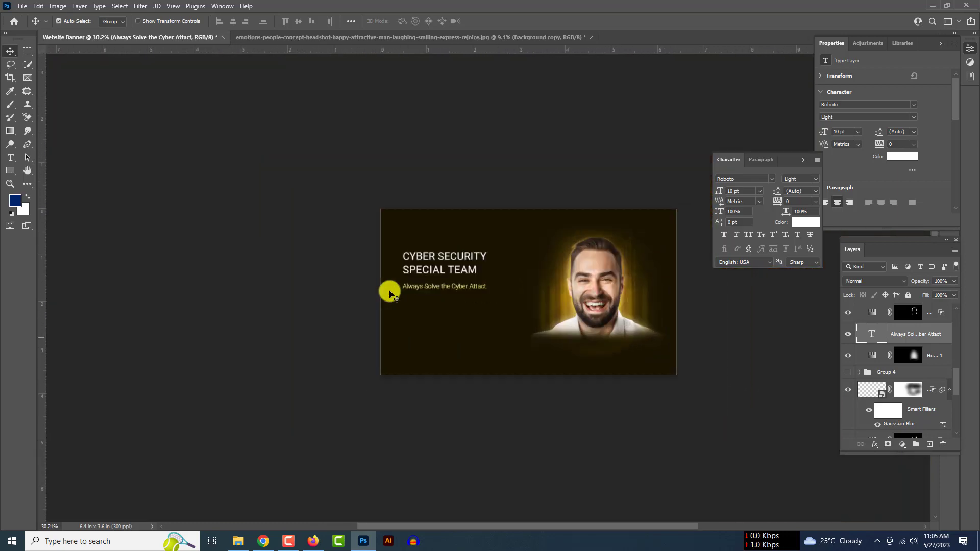
scroll(389, 293, "down", 5)
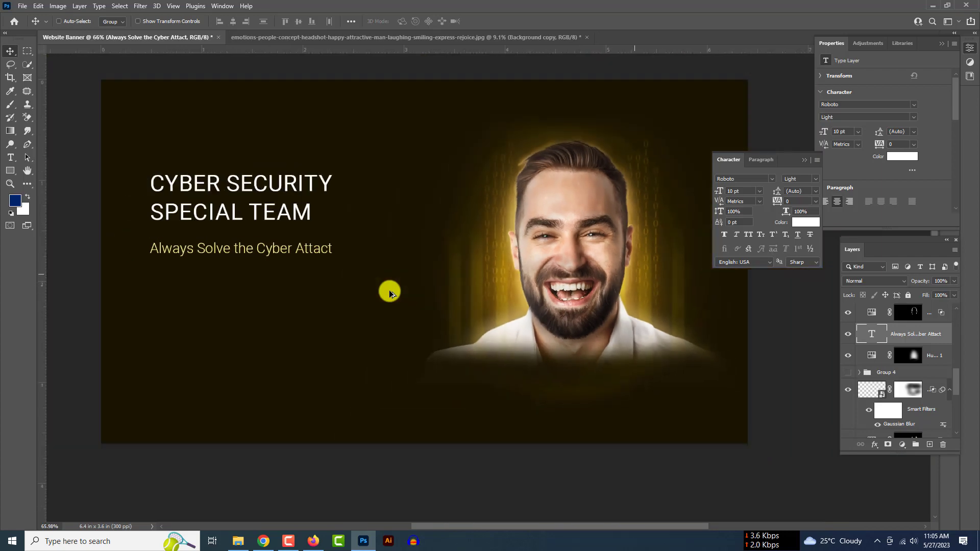
scroll(389, 292, "up", 3)
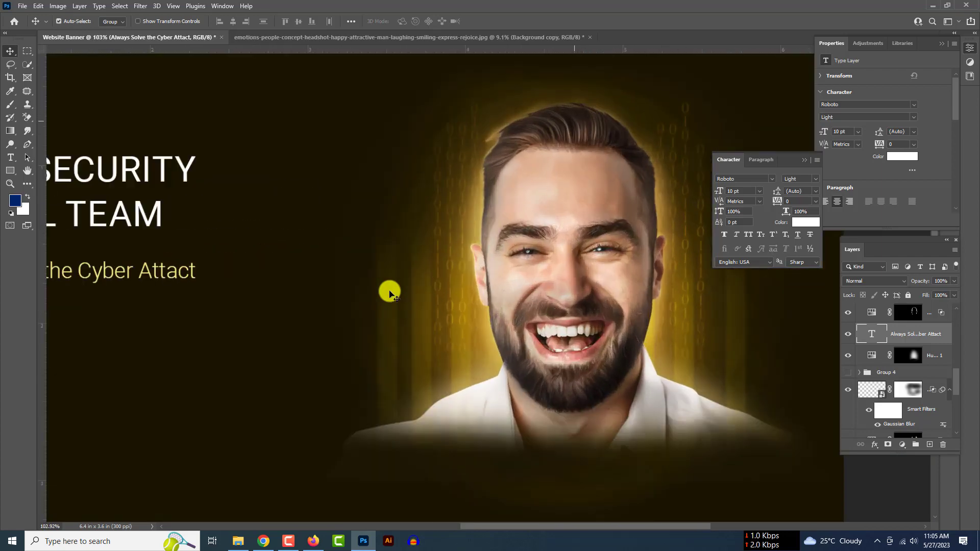
scroll(389, 292, "down", 3)
scroll(308, 278, "up", 3)
left_click_drag(261, 270, 261, 261)
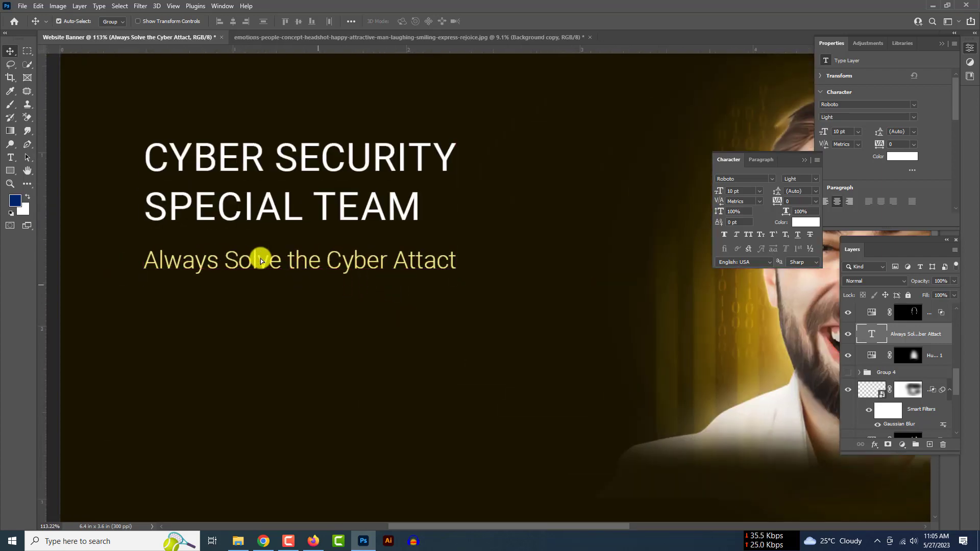
Reduce the tagline's font size to 8 pt and reposition it just beneath SPECIAL TEAM near the headline's left edge.
left_click(11, 160)
left_click_drag(145, 263, 530, 271)
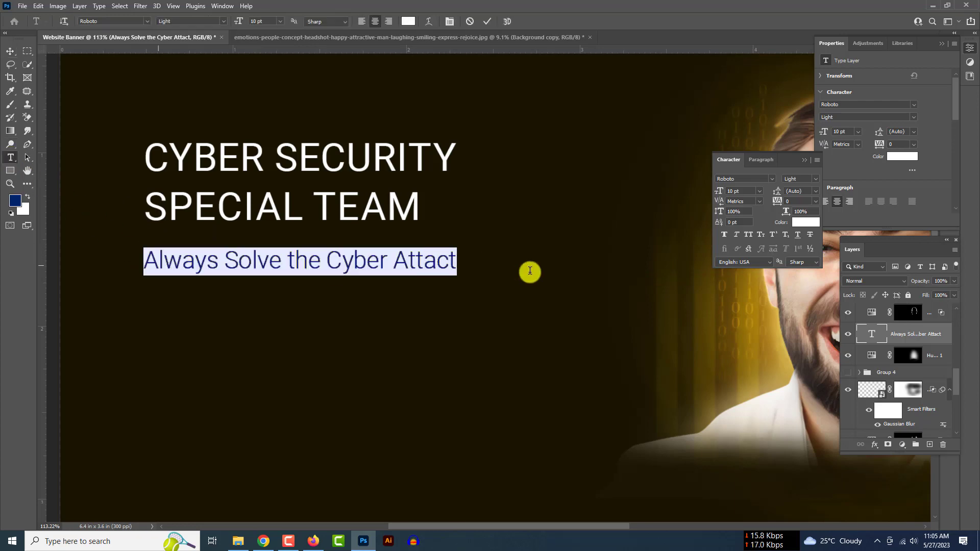
left_click_drag(240, 23, 182, 24)
left_click(10, 51)
left_click_drag(280, 262, 257, 258)
scroll(257, 259, "down", 5)
scroll(377, 279, "up", 4)
left_click_drag(337, 267, 333, 256)
Set the SPECIAL TEAM text to Roboto Bold at 18 pt.
key("t")
left_click_drag(270, 228, 630, 247)
left_click(220, 21)
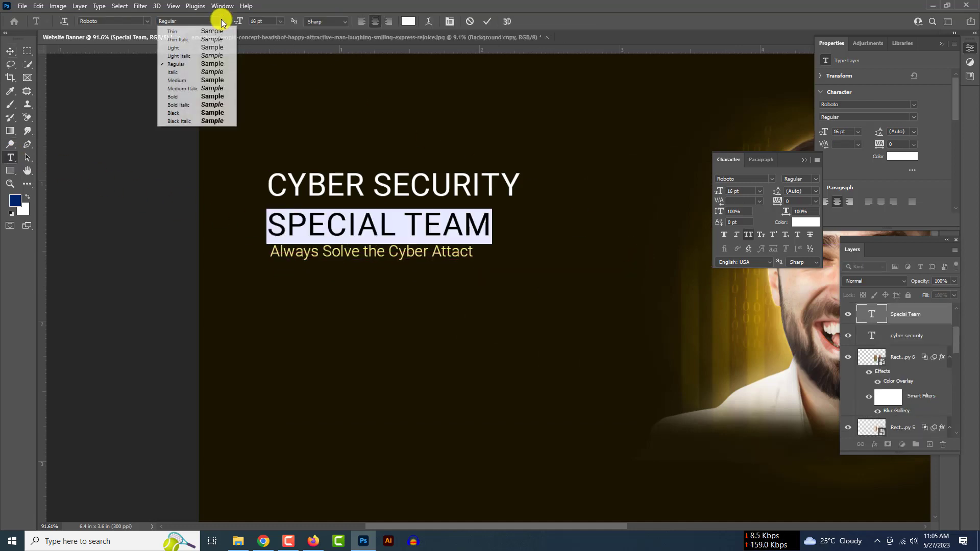
left_click(205, 98)
left_click_drag(238, 21, 238, 20)
left_click(105, 40)
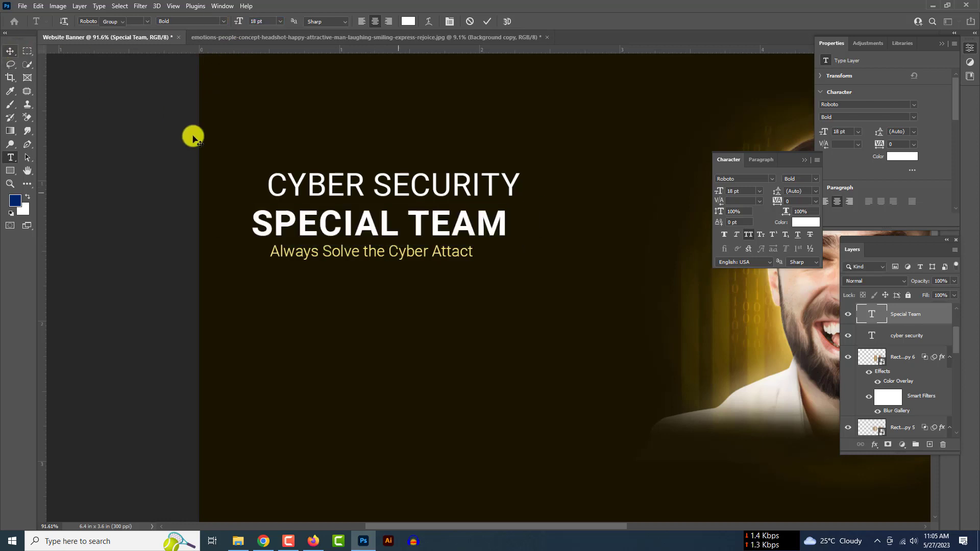
Align the SPECIAL TEAM line and the tagline under the left edge of CYBER SECURITY, leaving no layer selected.
key("v")
left_click_drag(381, 225, 394, 220)
left_click_drag(332, 252, 334, 252)
scroll(522, 364, "down", 3)
left_click(574, 392, "ctrl")
scroll(573, 393, "up", 4)
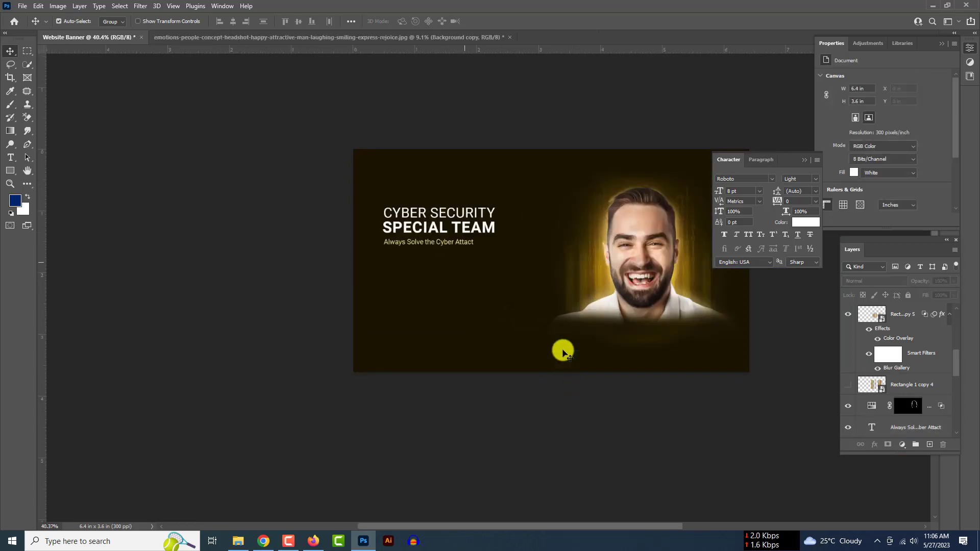
Scale SPECIAL TEAM to about 97.7% so its width matches the CYBER SECURITY line.
left_click(528, 214, "ctrl")
key("ctrl+t")
left_click_drag(532, 216, 531, 216)
left_click_drag(241, 217, 246, 217)
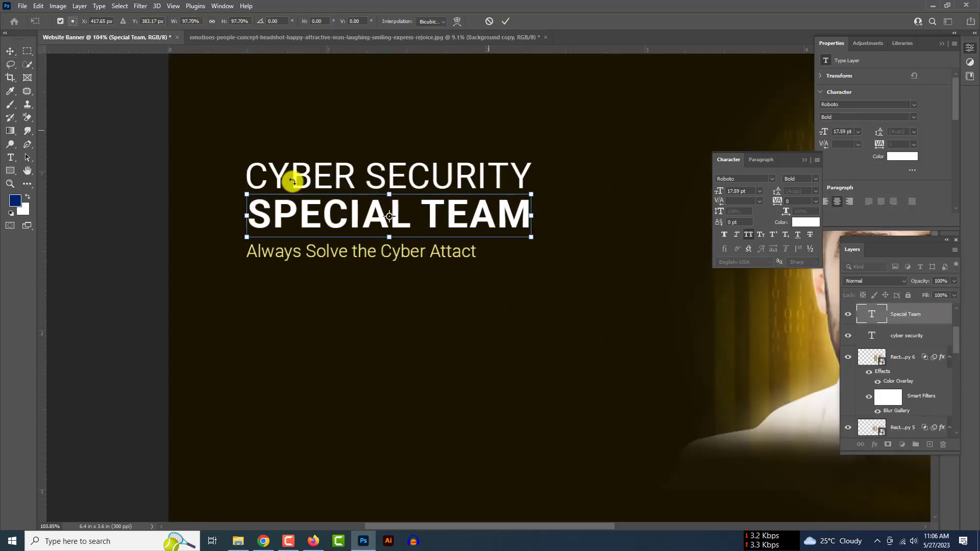
left_click(505, 21)
Move the tagline slightly down to leave more space beneath SPECIAL TEAM.
key("ctrl+0")
scroll(372, 216, "up", 3)
left_click_drag(351, 254, 352, 262)
scroll(333, 254, "down", 2)
Draw a paragraph text box of Lorem ipsum placeholder text below the tagline, about as wide as the headline.
left_click(10, 158)
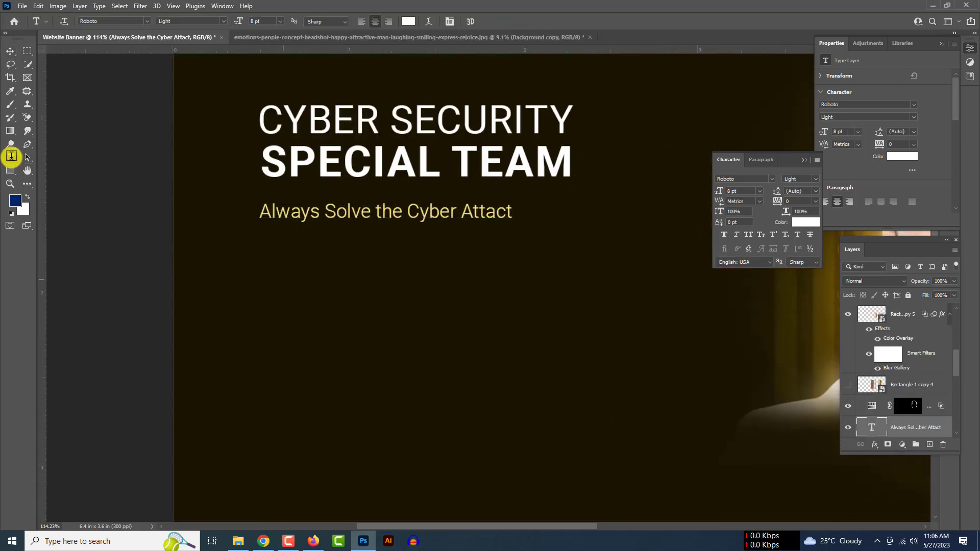
left_click_drag(262, 256, 588, 451)
left_click_drag(572, 462, 571, 462)
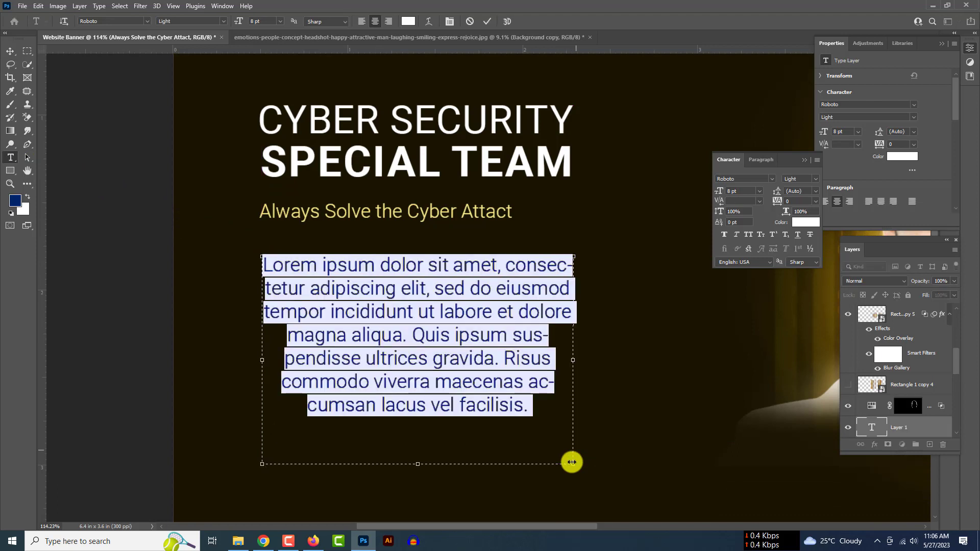
Set the placeholder paragraph to 5 pt and left-aligned, and narrow its text box to about 1.3 in.
left_click_drag(239, 22, 237, 21)
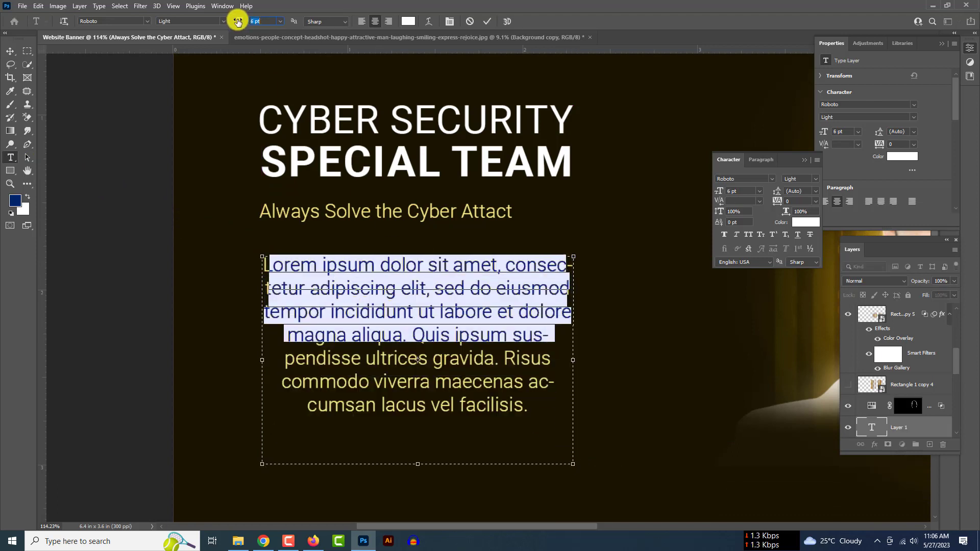
left_click(362, 23)
left_click_drag(573, 360, 494, 351)
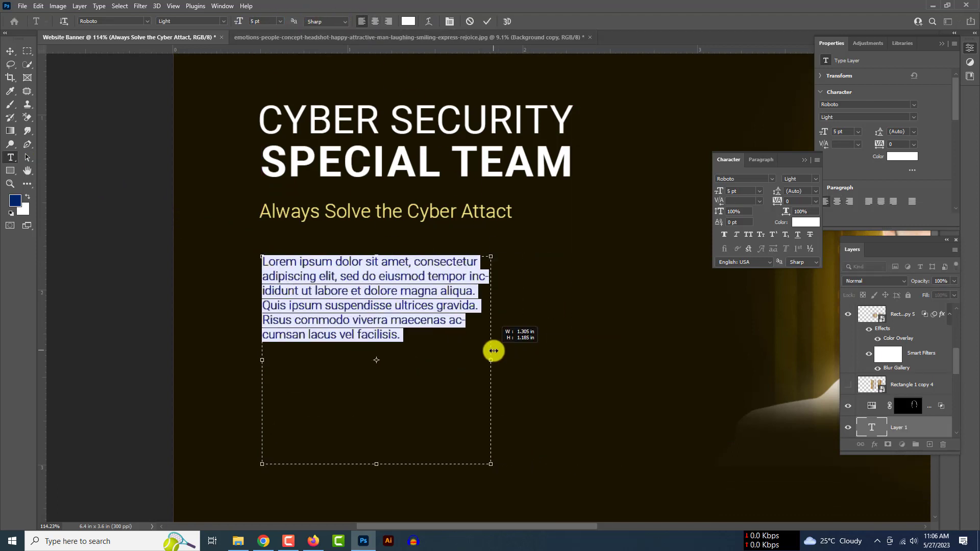
Delete the placeholder text after "magna aliqua." and keep white (#ffffff) as the paragraph's text color.
left_click_drag(477, 297, 532, 397)
key("BackSpace")
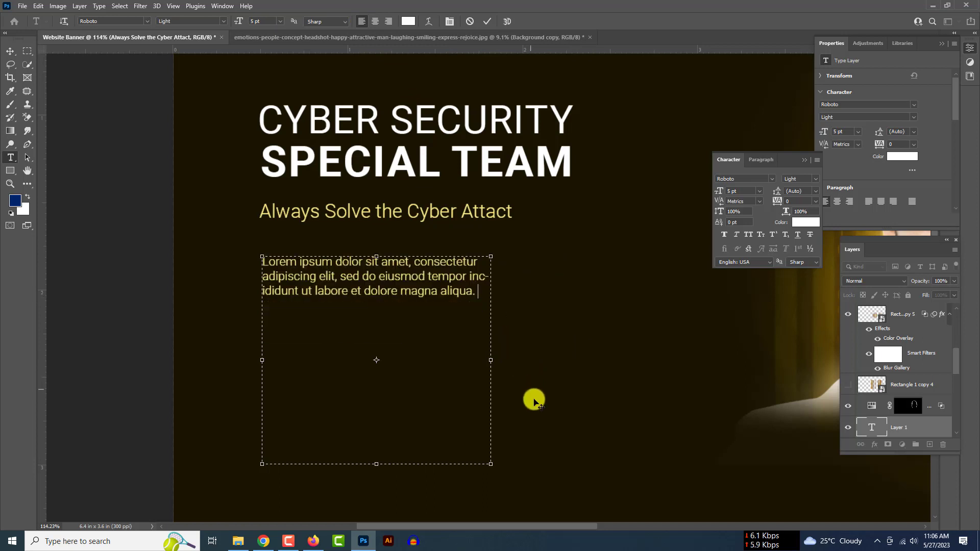
key("ctrl+a")
left_click(409, 21)
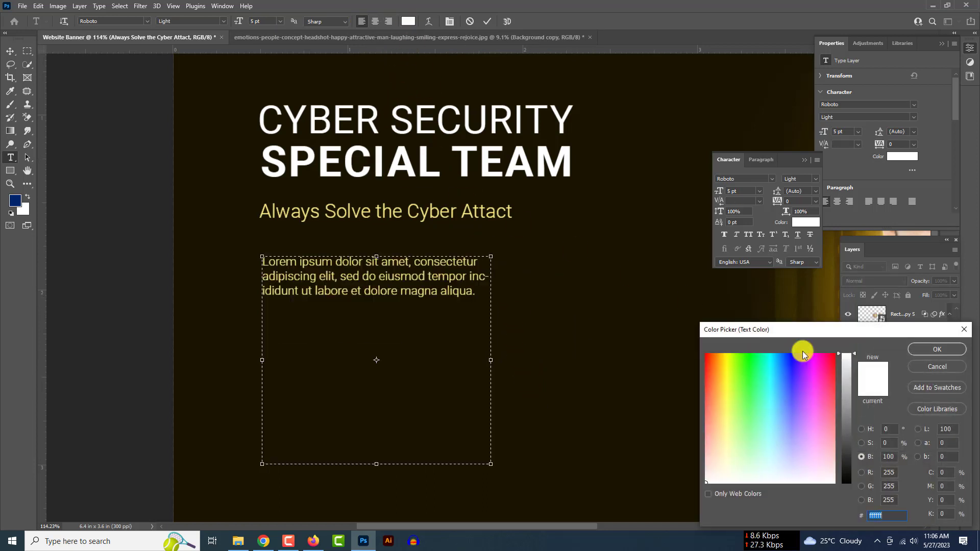
left_click(928, 349)
Move the Lorem ipsum text layer up the layer stack, directly above the Special Team layer, and check the whole banner.
left_click(11, 51)
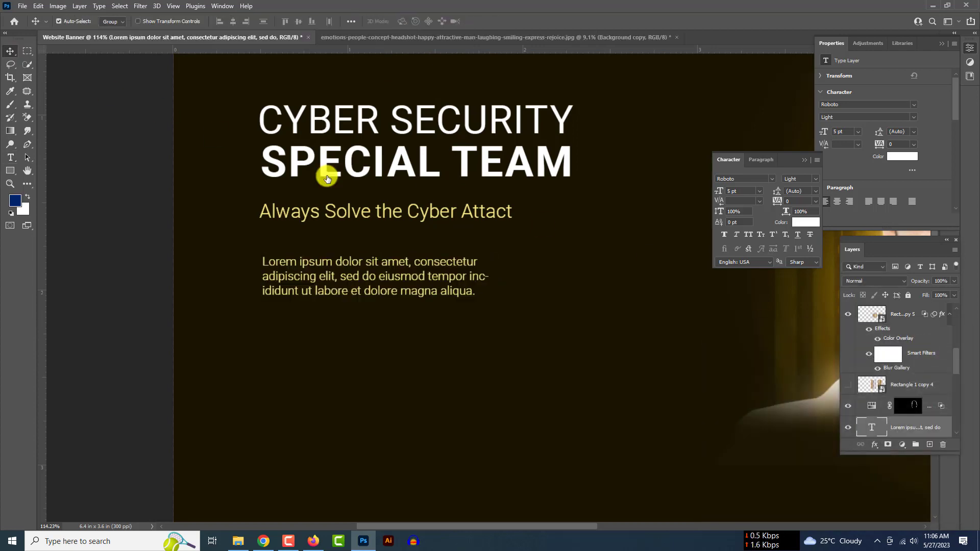
left_click_drag(920, 406, 900, 384)
key("ctrl+0")
scroll(608, 302, "up", 11)
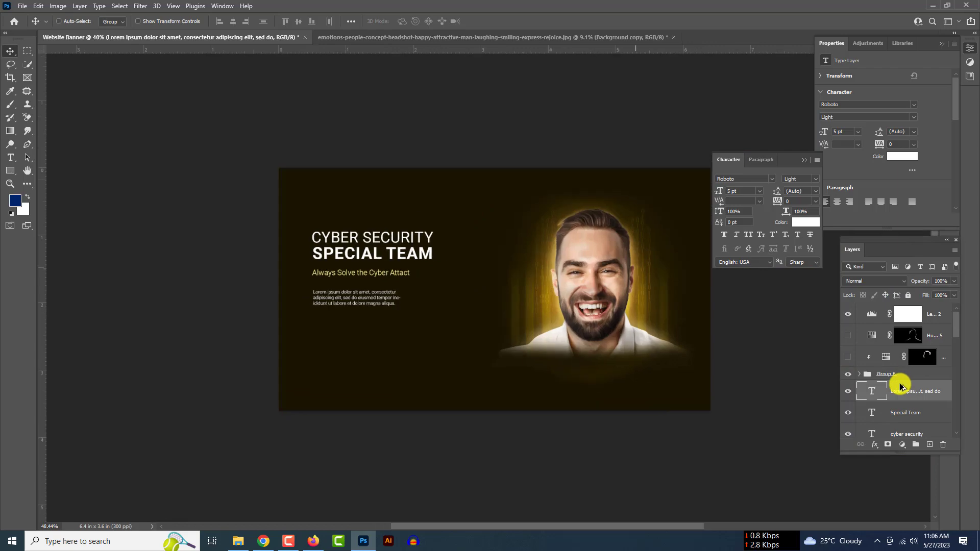
scroll(608, 301, "down", 9)
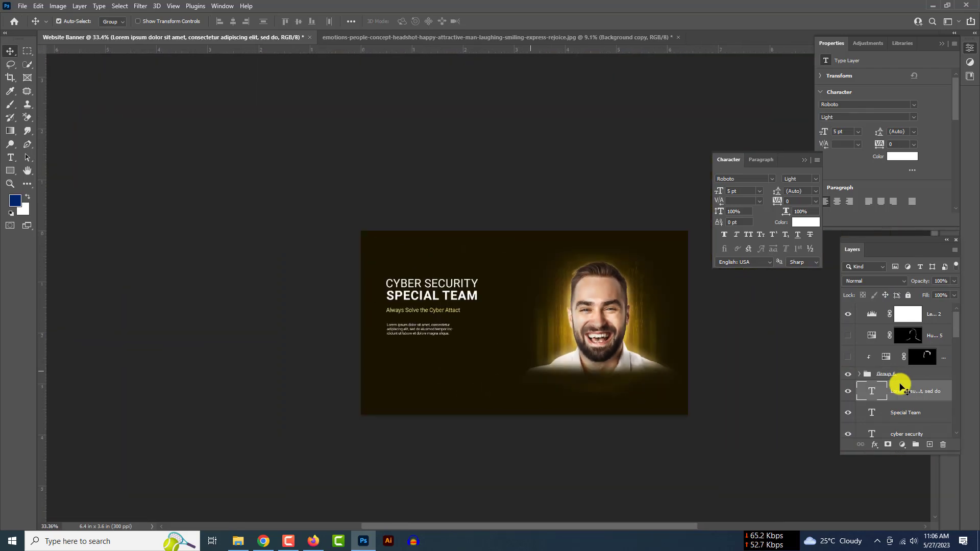
scroll(637, 353, "up", 3)
scroll(442, 328, "down", 6)
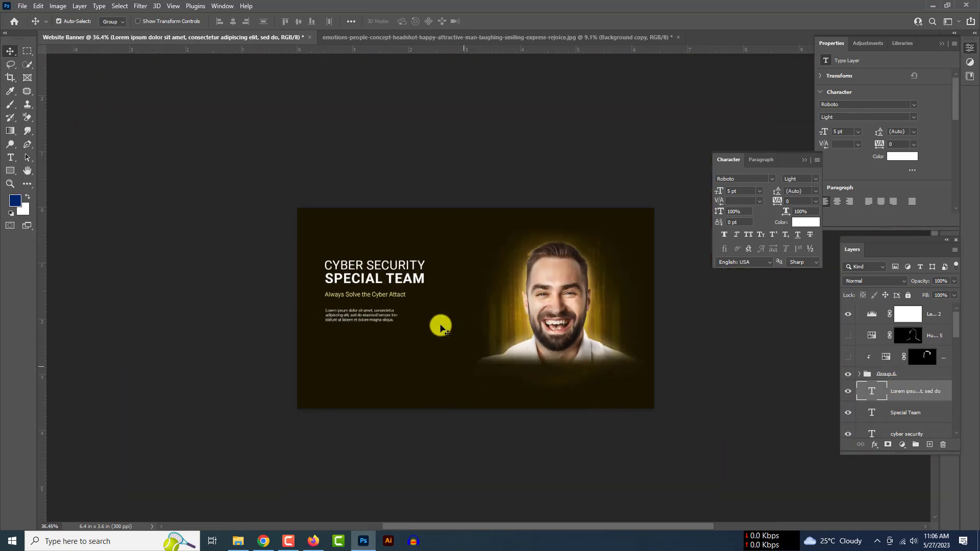
scroll(440, 327, "down", 10)
scroll(441, 328, "up", 12)
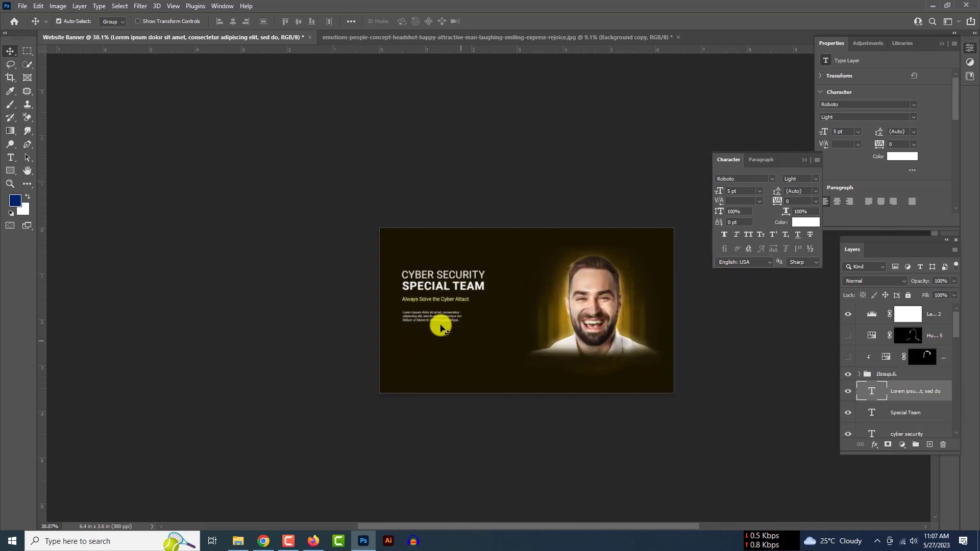
Draw a rectangle about 0.78 in wide and 0.17 in high just below the Lorem ipsum paragraph as the button shape.
scroll(441, 328, "up", 7)
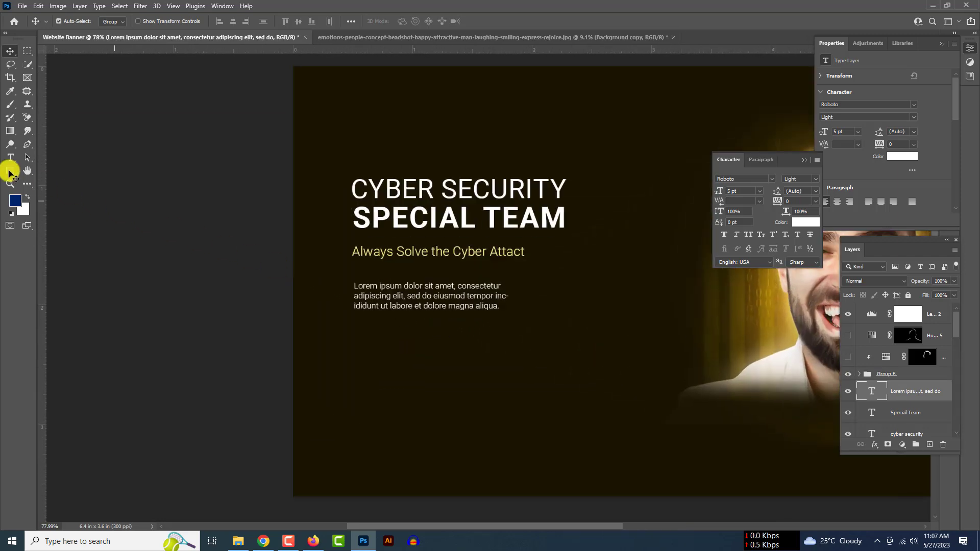
right_click(10, 170)
left_click(42, 170)
left_click_drag(428, 353, 451, 349)
Fill the button rectangle with yellow, remove its stroke, and nudge it toward the paragraph's left edge.
left_click(153, 21)
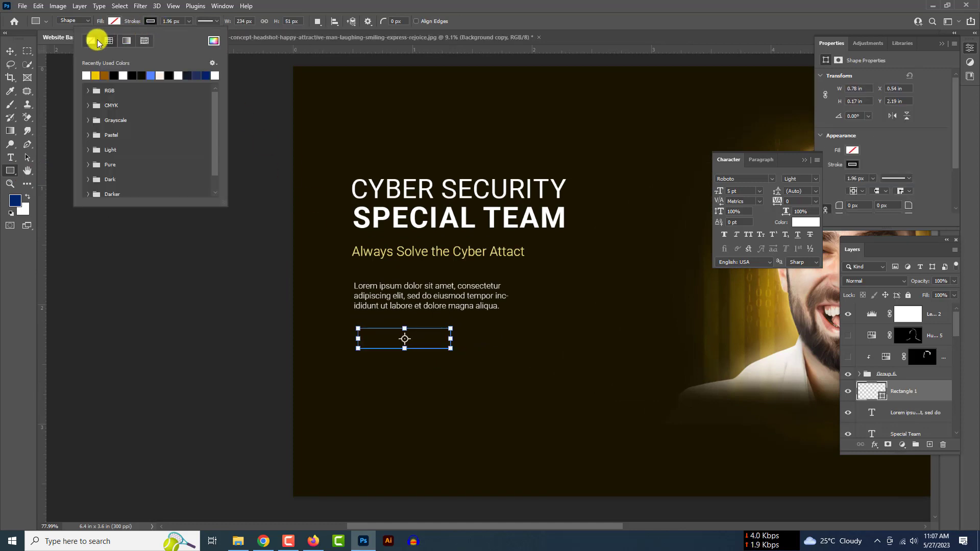
left_click(109, 27)
left_click(58, 75)
left_click(10, 51)
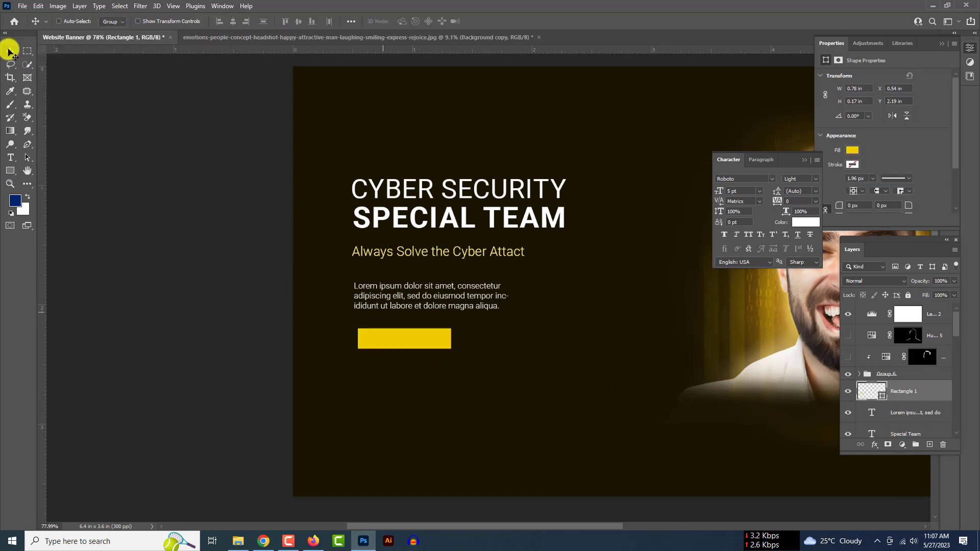
key("ctrl+0")
key("ctrl+plus")
key("ctrl+plus")
left_click_drag(379, 322, 375, 326)
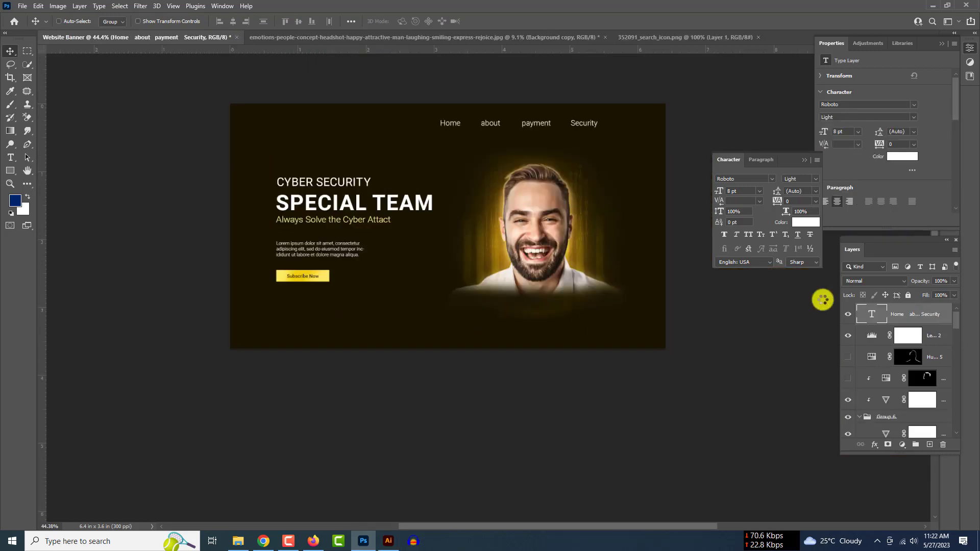
Paste the copied search icon into the banner, shrink it to about 0.15 in, and place it after Security in the navigation row.
key("ctrl+v")
left_click_drag(460, 230, 653, 160)
key("ctrl+t")
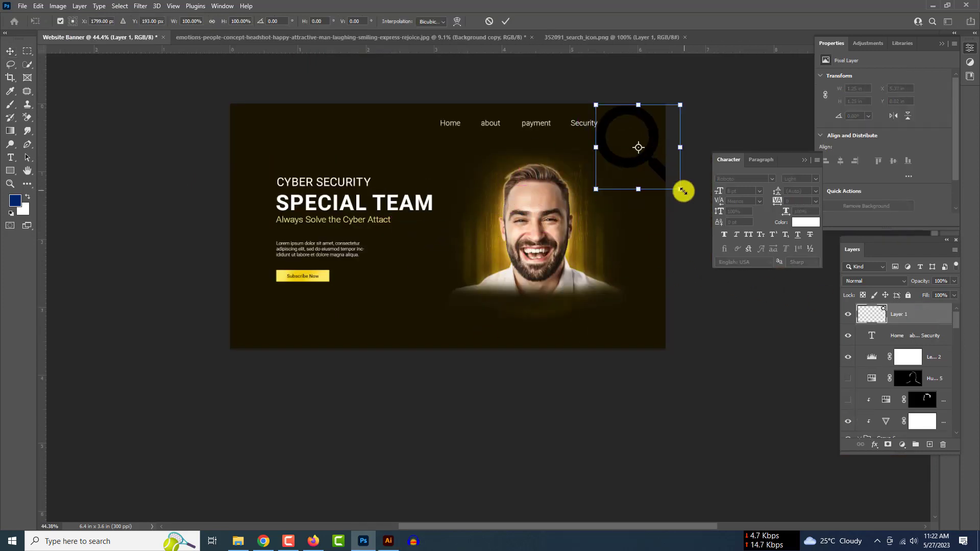
left_click_drag(683, 191, 642, 120)
scroll(608, 158, "up", 3)
scroll(641, 123, "up", 3)
left_click(506, 21)
Apply a white (#ffffff) Color Overlay to the search icon layer, sampling the color from the SPECIAL TEAM headline.
right_click(919, 314)
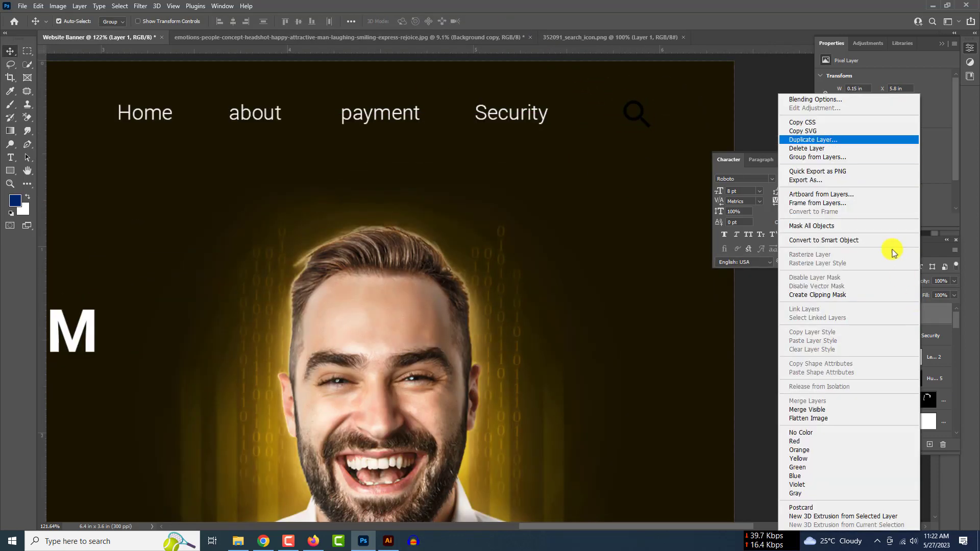
left_click(820, 100)
left_click(610, 447)
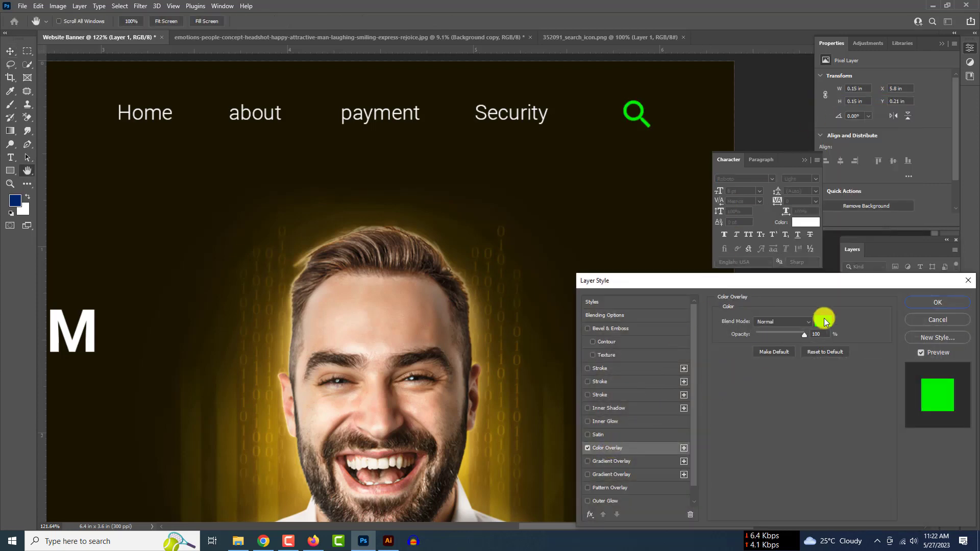
left_click(822, 320)
left_click(475, 311)
left_click(95, 317)
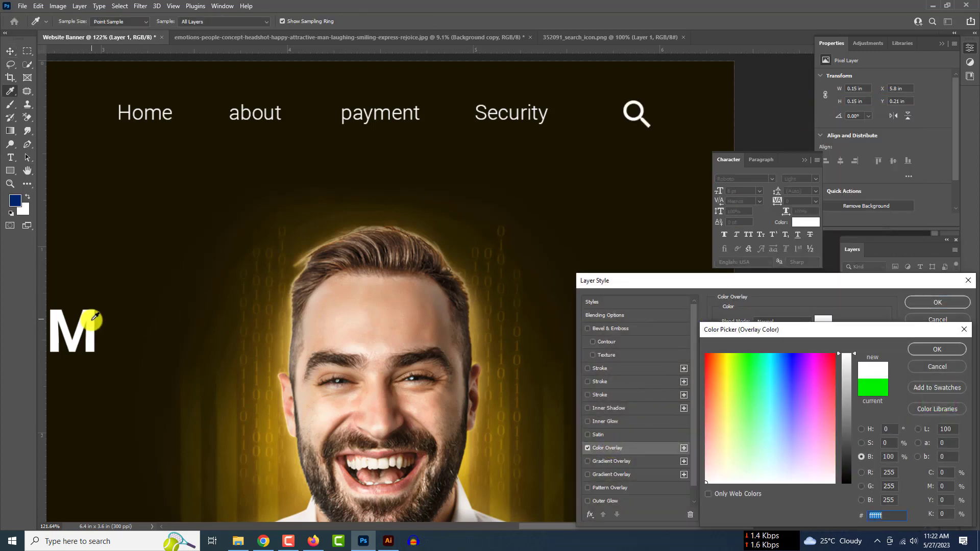
left_click(939, 350)
left_click(942, 301)
scroll(942, 302, "down", 10)
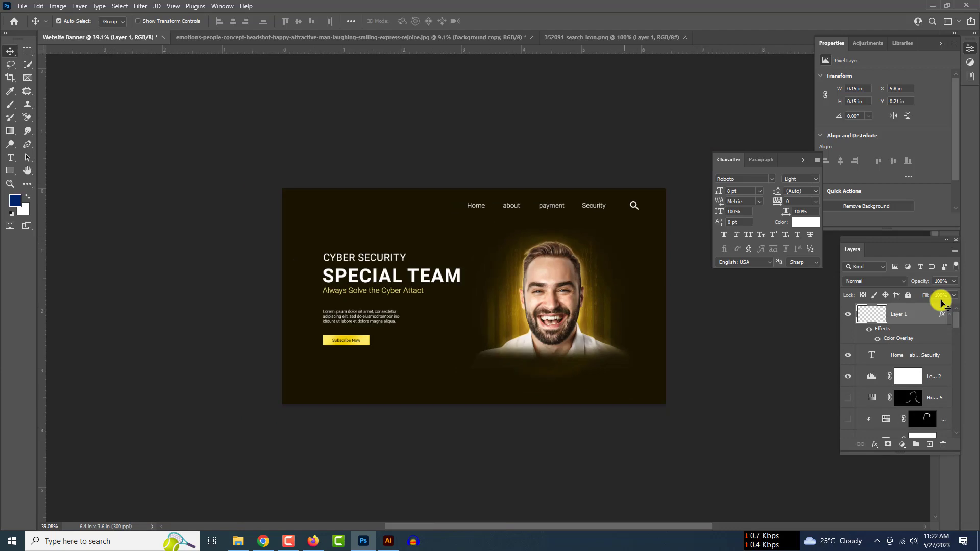
Shift the search icon farther from Security toward the banner's right edge and scale it down to about 0.12 in.
scroll(623, 204, "up", 8)
mouse_move(674, 212)
left_mouse_down()
mouse_move(295, 212)
mouse_move(693, 217)
left_mouse_up()
scroll(672, 230, "down", 5)
left_click(626, 255)
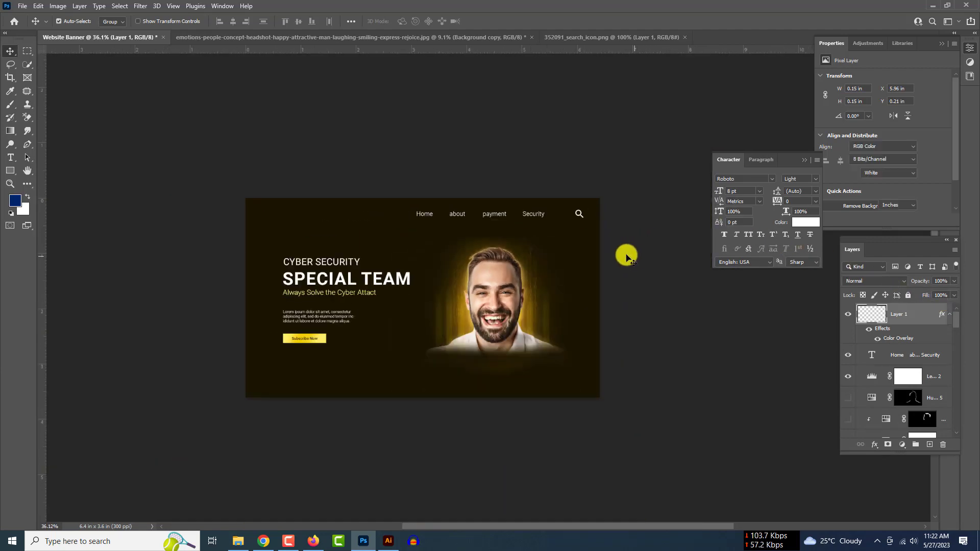
scroll(585, 224, "up", 6)
left_click_drag(576, 201, 562, 201)
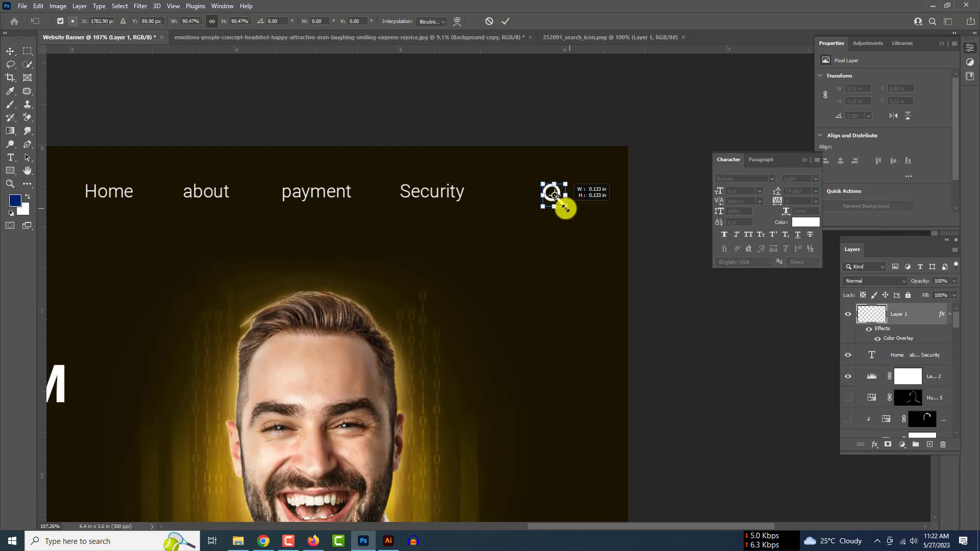
scroll(506, 21, "down", 6)
scroll(391, 228, "up", 6)
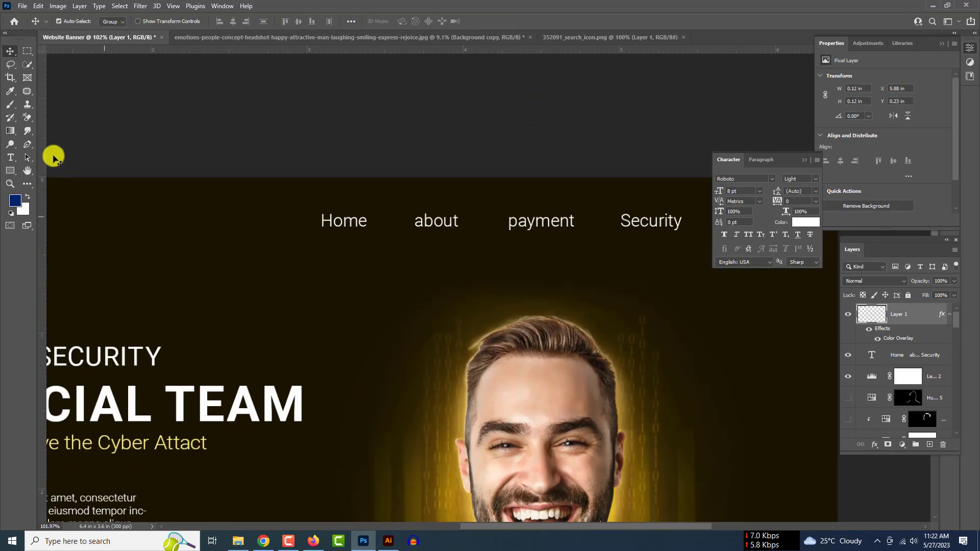
Draw a small circle about 0.05 in across just before the word Home with the Ellipse tool.
right_click(11, 171)
left_click(40, 172)
right_click(12, 171)
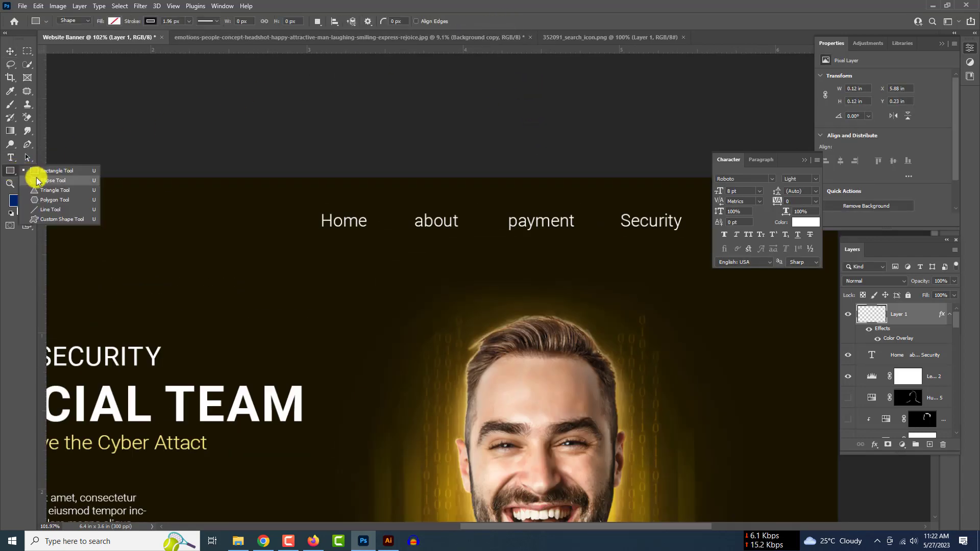
left_click(51, 183)
scroll(342, 239, "up", 3)
left_click_drag(308, 220, 308, 223)
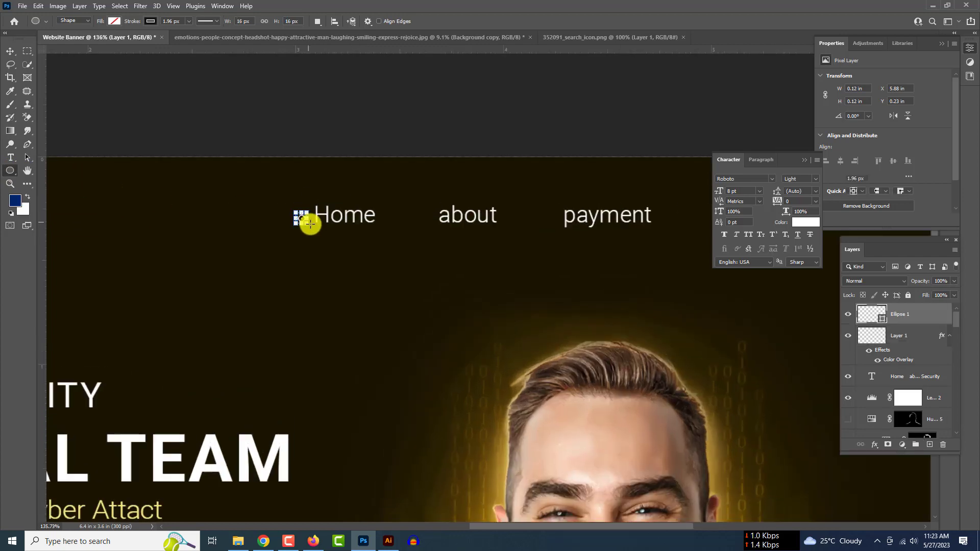
Fill the small circle with yellow, remove its stroke, and adjust its position beside the word Home.
left_click(150, 21)
left_click(113, 22)
left_click(10, 51)
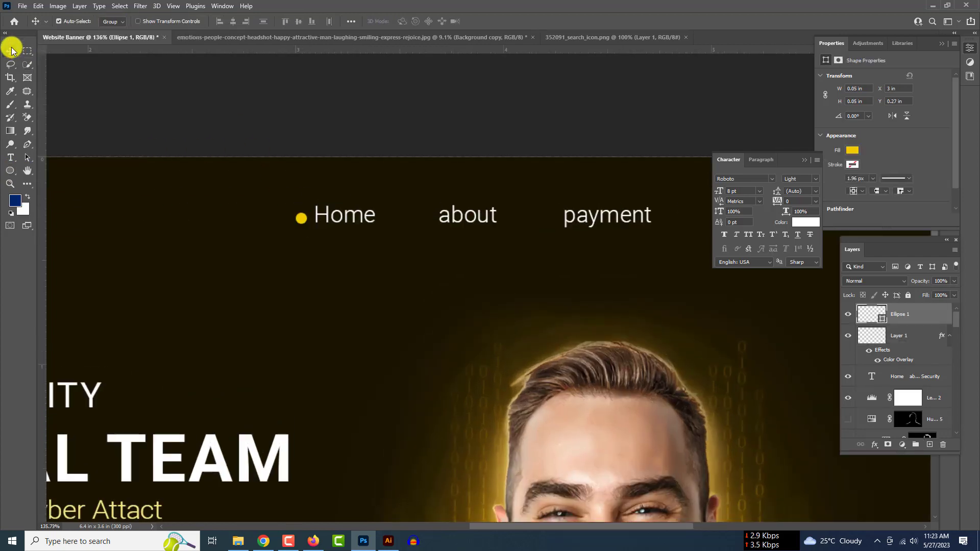
scroll(295, 223, "up", 4)
mouse_move(295, 223)
left_mouse_down()
mouse_move(284, 223)
mouse_move(309, 233)
left_mouse_up()
scroll(293, 229, "down", 10)
scroll(291, 223, "up", 8)
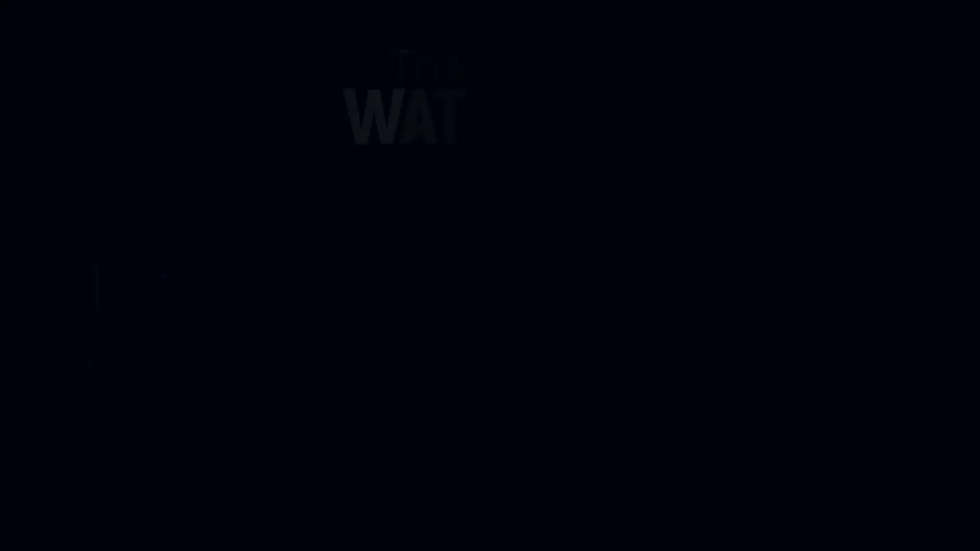